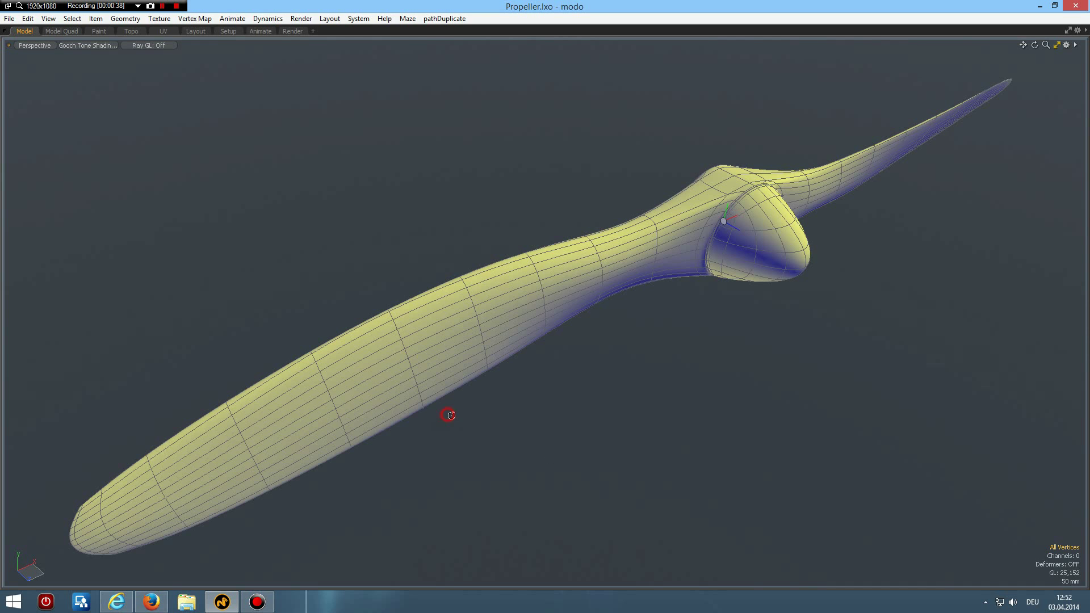
Set the viewport shading to Advanced OpenGL and return from the maximized viewport to the full modeling layout
{"action": "left_click_drag", "start_coordinate": [471, 419], "coordinate": [449, 409], "text": "alt"}
{"action": "left_click_drag", "start_coordinate": [592, 412], "coordinate": [668, 404], "text": "alt+shift"}
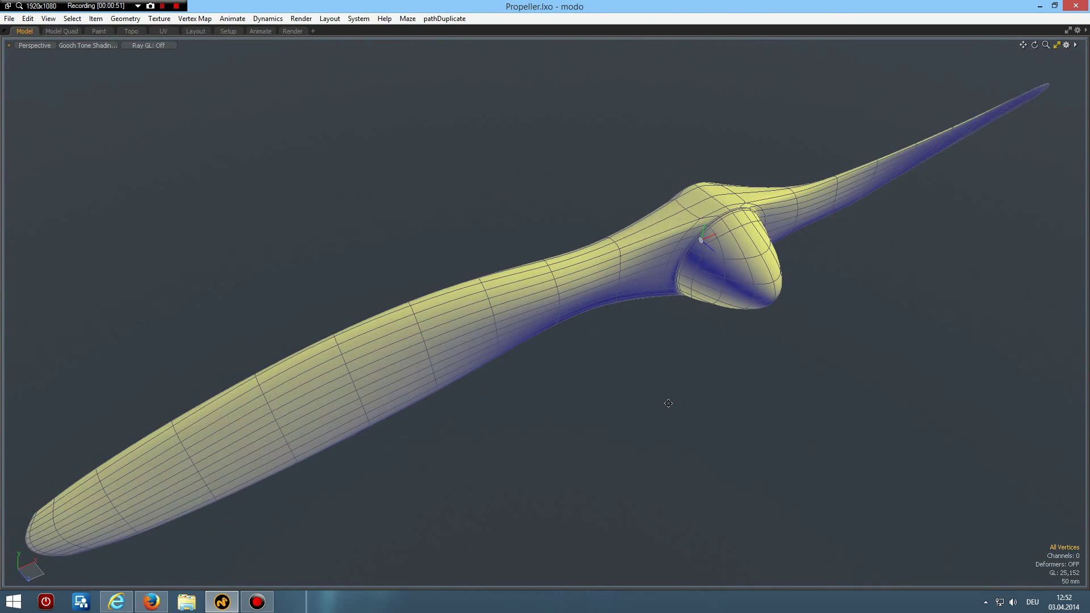
{"action": "mouse_move", "coordinate": [482, 452]}
{"action": "left_mouse_down", "text": "alt"}
{"action": "mouse_move", "coordinate": [500, 443]}
{"action": "mouse_move", "coordinate": [458, 458]}
{"action": "mouse_move", "coordinate": [484, 452]}
{"action": "left_mouse_up", "text": "alt"}
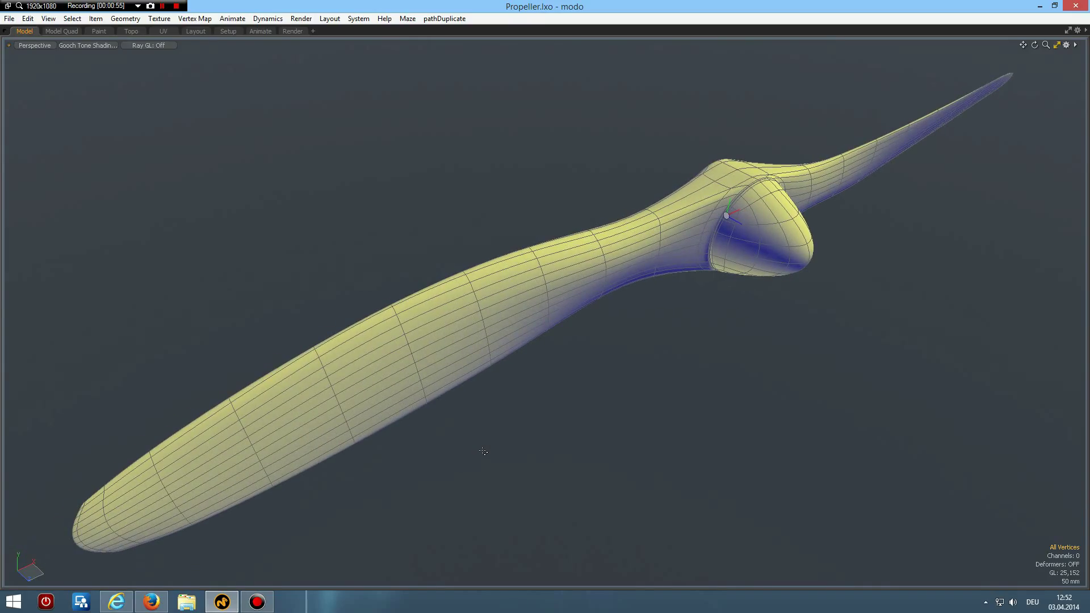
{"action": "left_click", "coordinate": [94, 46]}
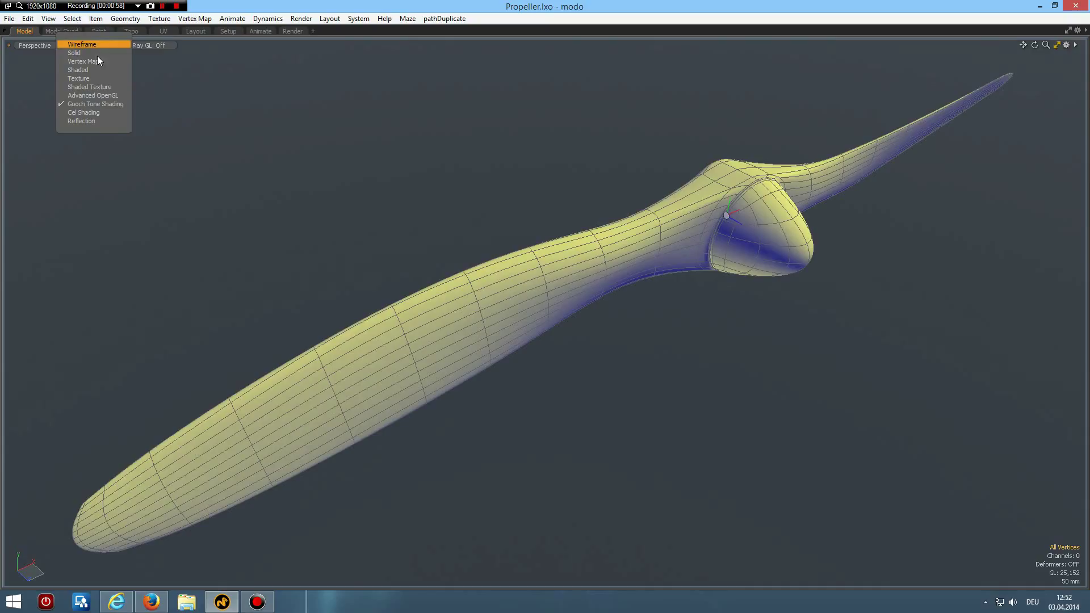
{"action": "left_click", "coordinate": [106, 95]}
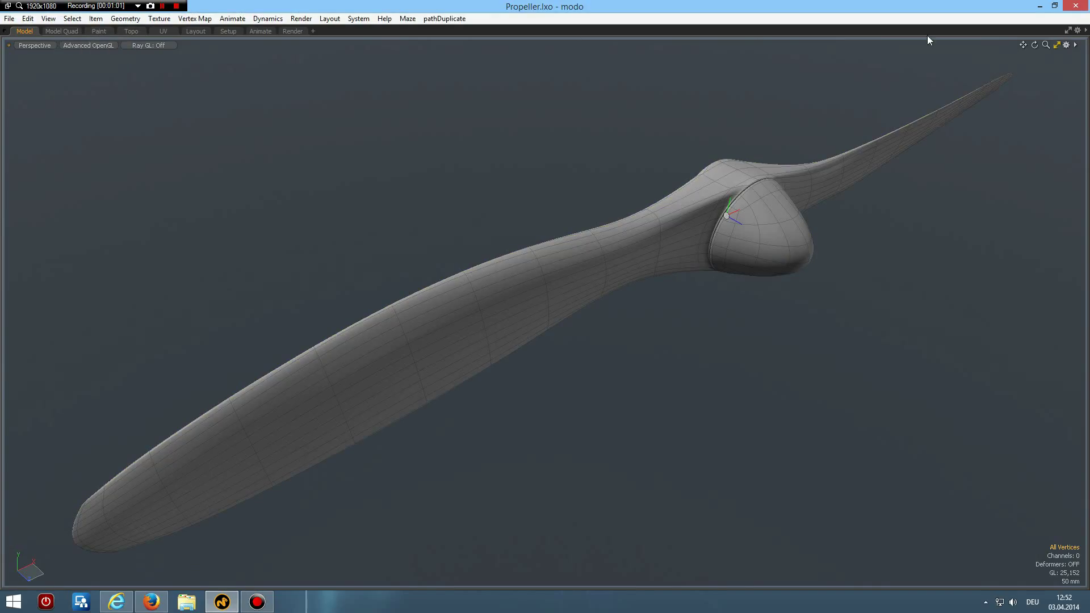
{"action": "left_click", "coordinate": [1057, 45]}
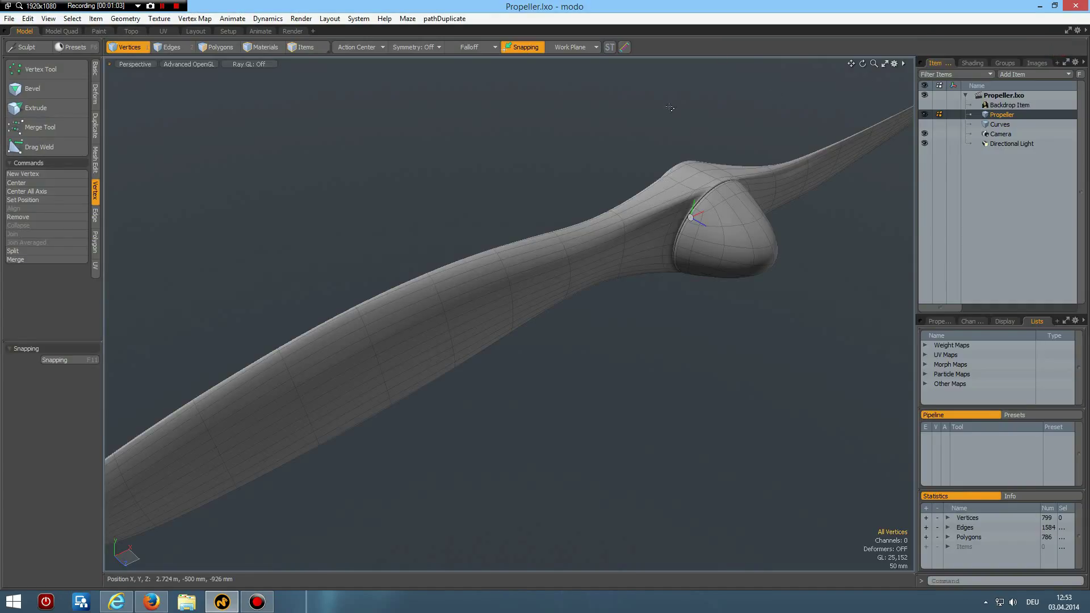
Hide the Propeller item and add a new empty mesh item to the scene
{"action": "left_click", "coordinate": [925, 114]}
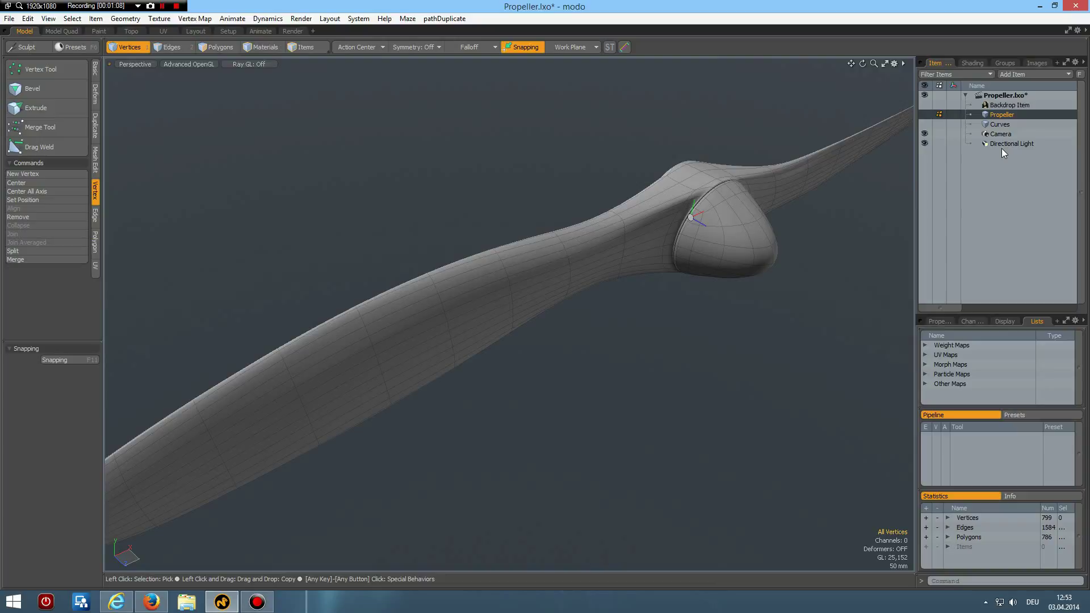
{"action": "key", "text": "n"}
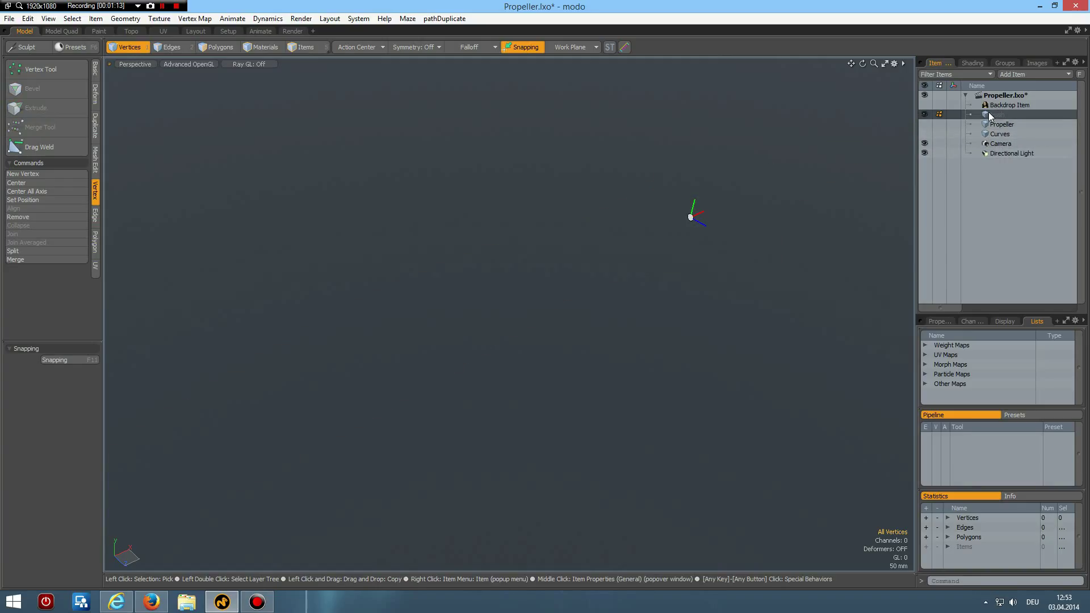
Make the Backdrop Item visible and show its propeller blueprint in the front view, framed on the airfoil section nearest the blade tip
{"action": "left_click", "coordinate": [924, 105]}
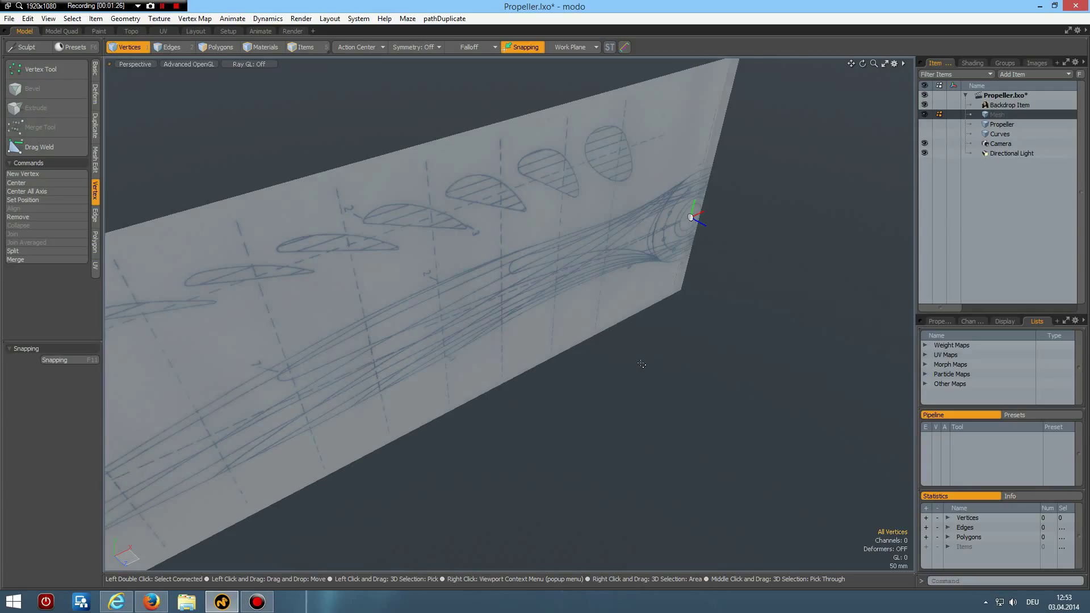
{"action": "key", "text": "KP_1"}
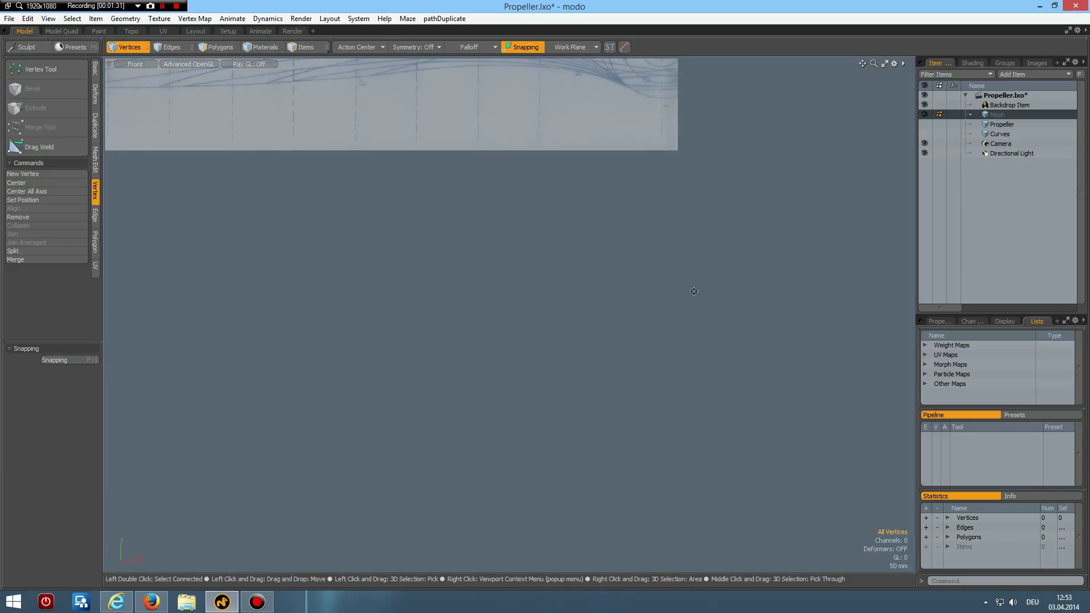
{"action": "mouse_move", "coordinate": [540, 206]}
{"action": "left_mouse_down", "text": "alt"}
{"action": "mouse_move", "coordinate": [725, 512]}
{"action": "mouse_move", "coordinate": [577, 496]}
{"action": "left_mouse_up", "text": "alt"}
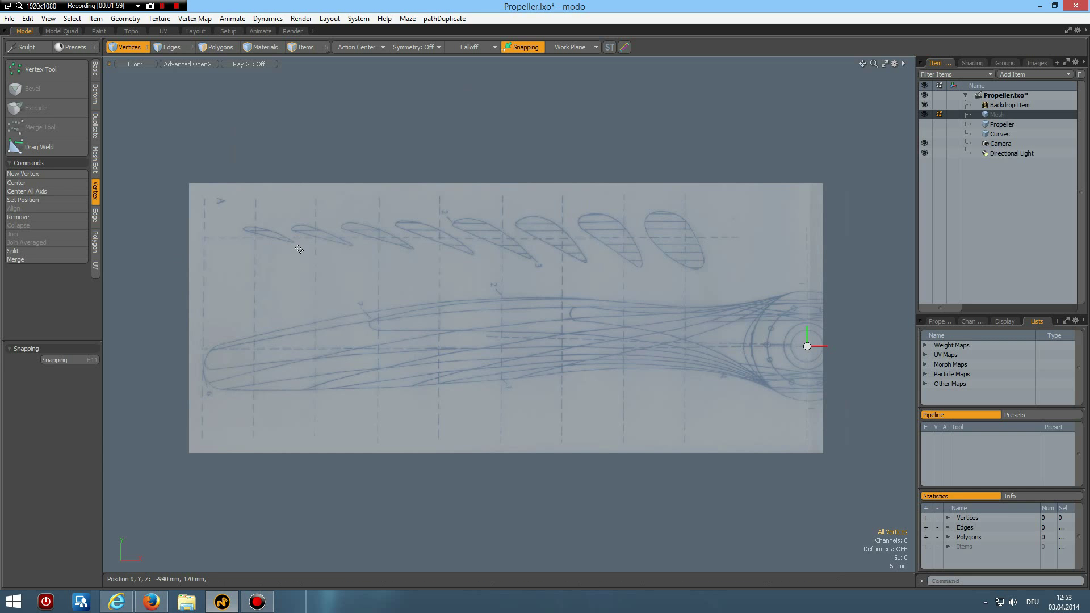
{"action": "left_click_drag", "start_coordinate": [309, 261], "coordinate": [321, 304], "text": "alt"}
{"action": "scroll", "coordinate": [321, 304], "scroll_direction": "up", "scroll_amount": 2}
{"action": "left_click_drag", "start_coordinate": [456, 347], "coordinate": [565, 342], "text": "alt"}
{"action": "scroll", "coordinate": [366, 303], "scroll_direction": "up", "scroll_amount": 3}
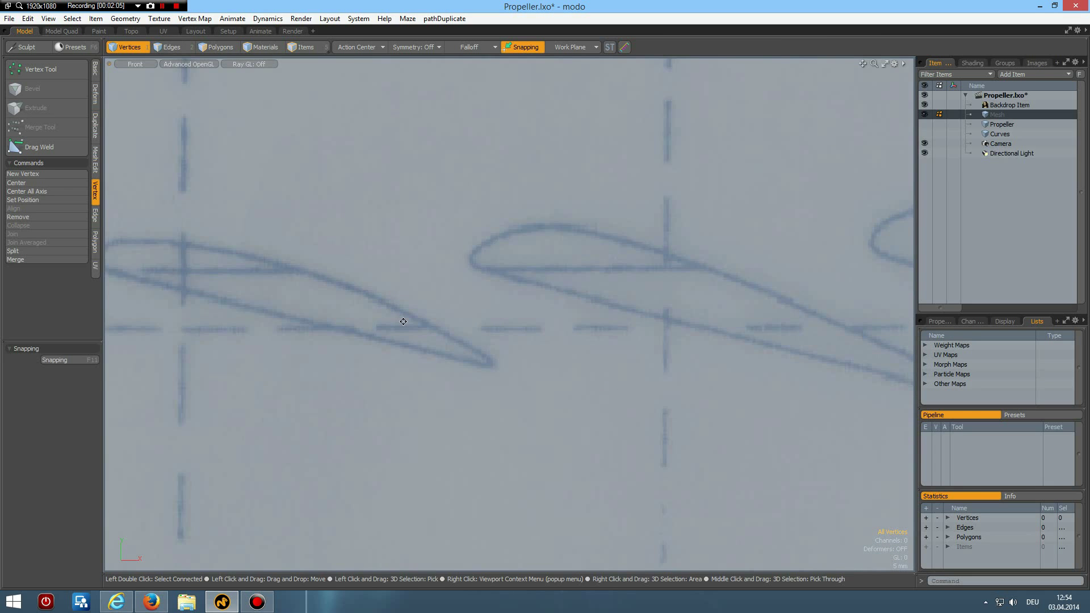
{"action": "mouse_move", "coordinate": [367, 303]}
{"action": "left_mouse_down", "text": "alt"}
{"action": "mouse_move", "coordinate": [509, 333]}
{"action": "mouse_move", "coordinate": [519, 246]}
{"action": "left_mouse_up", "text": "alt"}
{"action": "scroll", "coordinate": [509, 332], "scroll_direction": "up", "scroll_amount": 2}
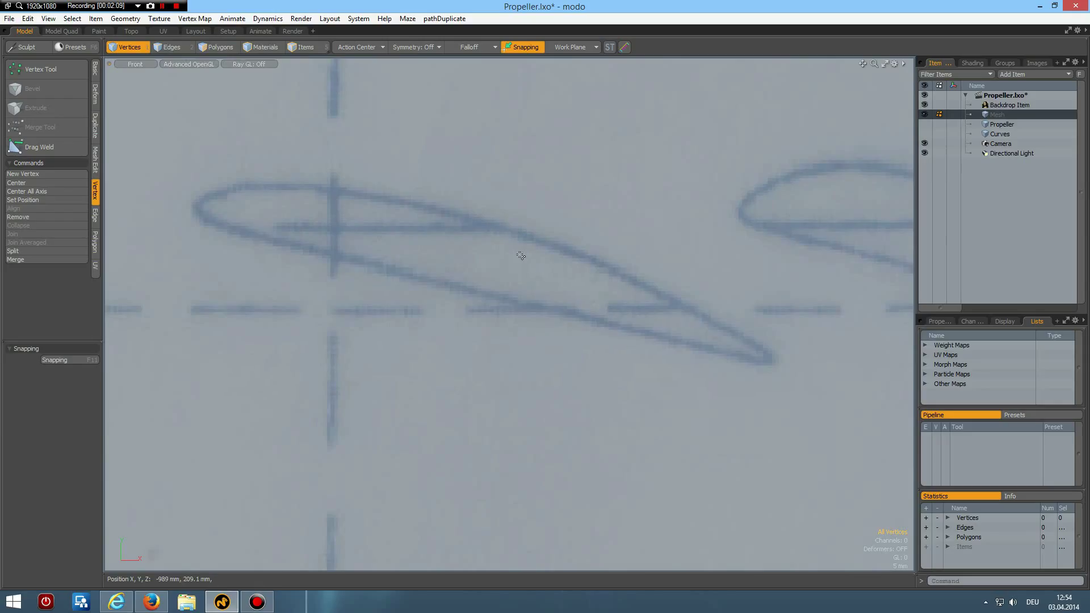
{"action": "left_click", "coordinate": [94, 66]}
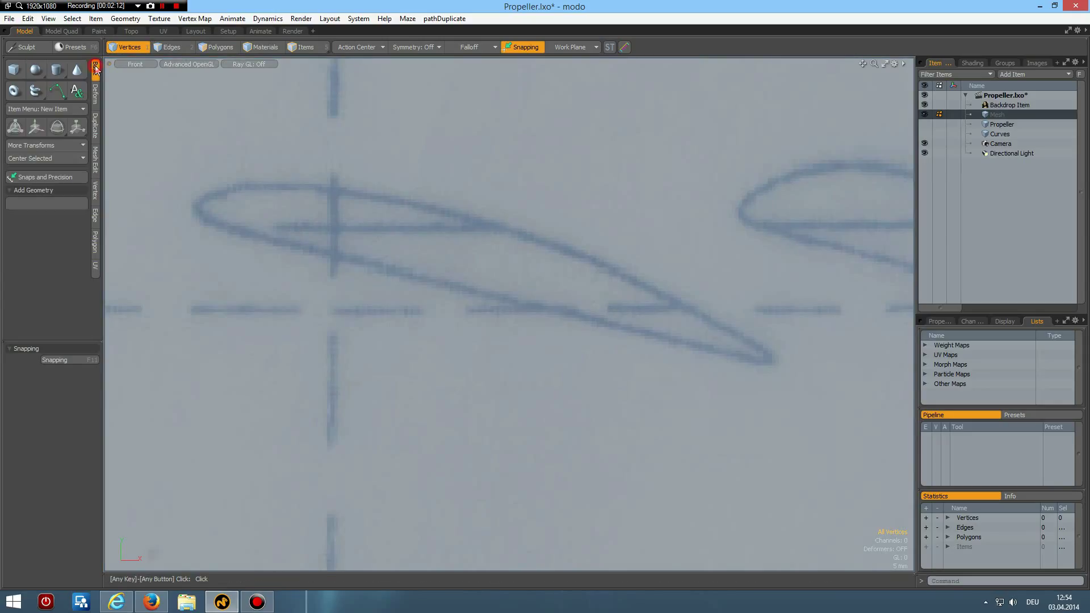
{"action": "left_click", "coordinate": [59, 93]}
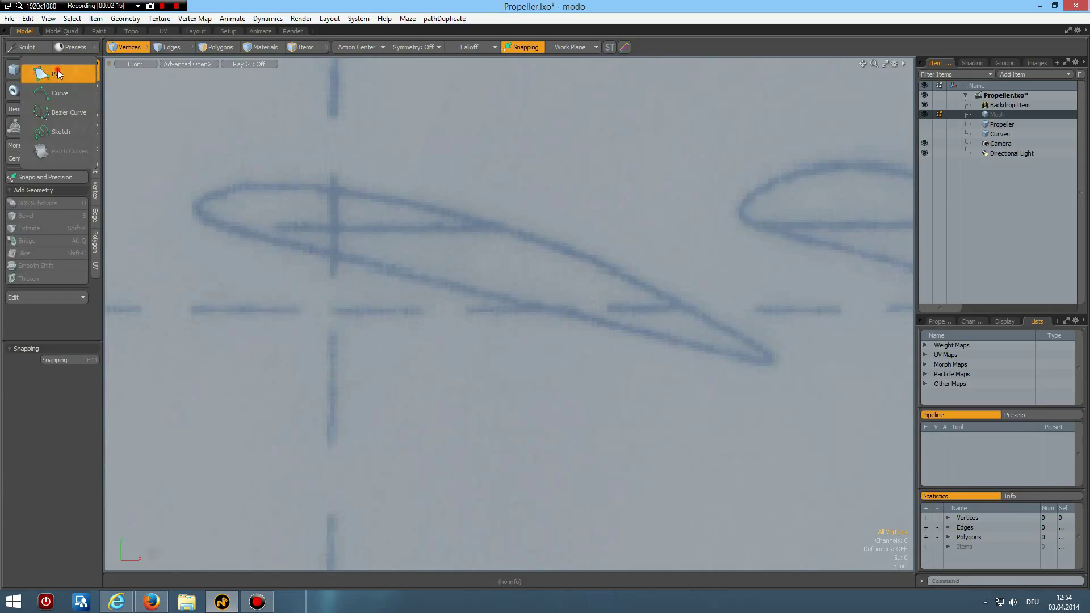
{"action": "left_click", "coordinate": [57, 74]}
{"action": "left_click", "coordinate": [93, 361]}
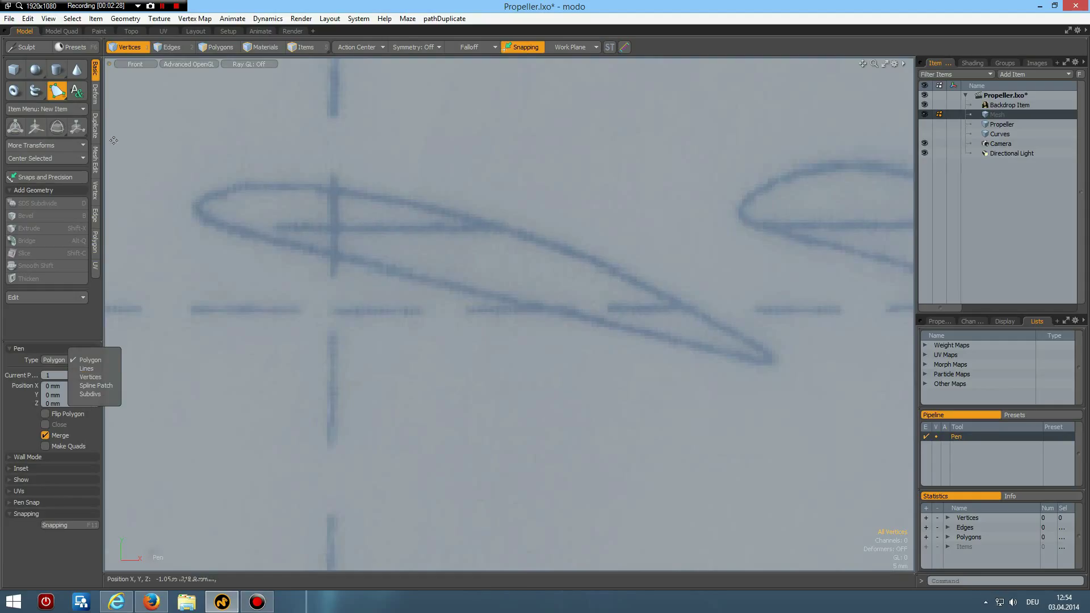
{"action": "left_click", "coordinate": [55, 91]}
{"action": "left_click", "coordinate": [54, 91]}
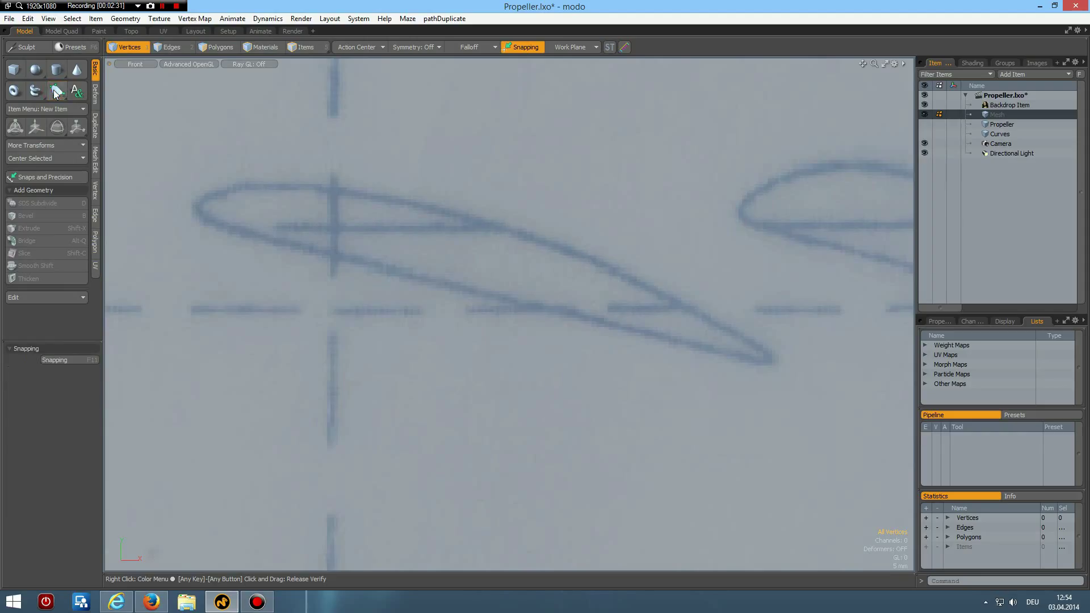
{"action": "left_click", "coordinate": [54, 92]}
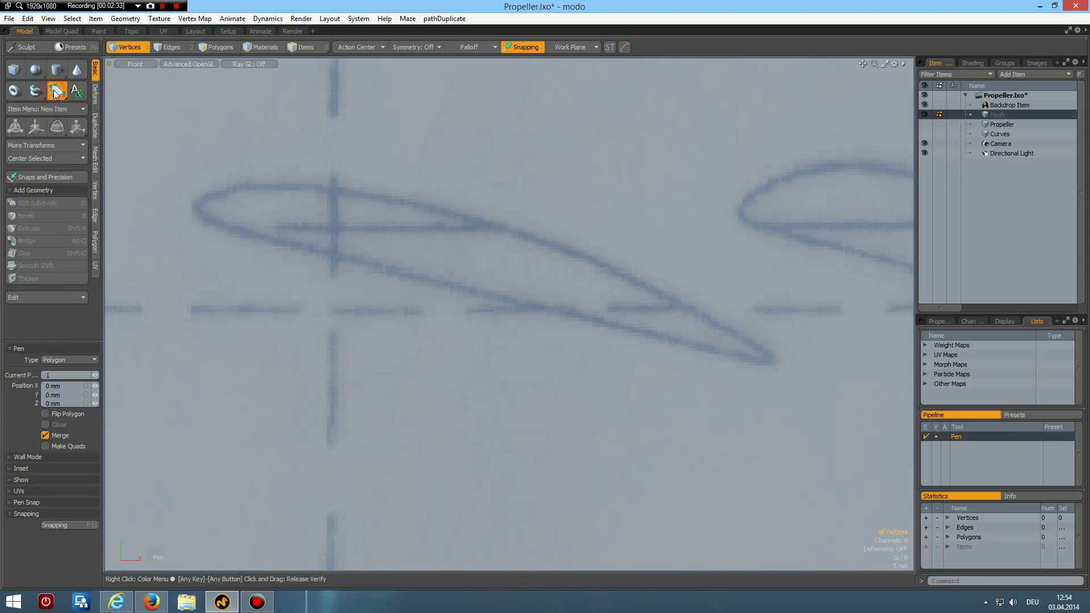
Trace the blueprint's airfoil section nearest the blade tip with a closed curve of ten points in the new mesh
{"action": "left_click", "coordinate": [53, 107]}
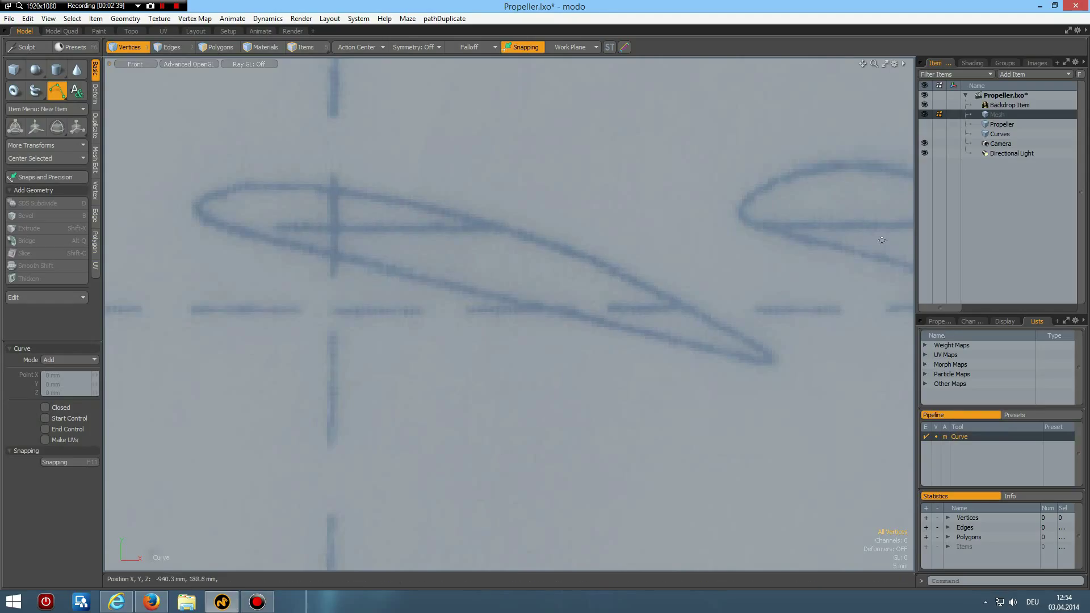
{"action": "left_click", "coordinate": [661, 291]}
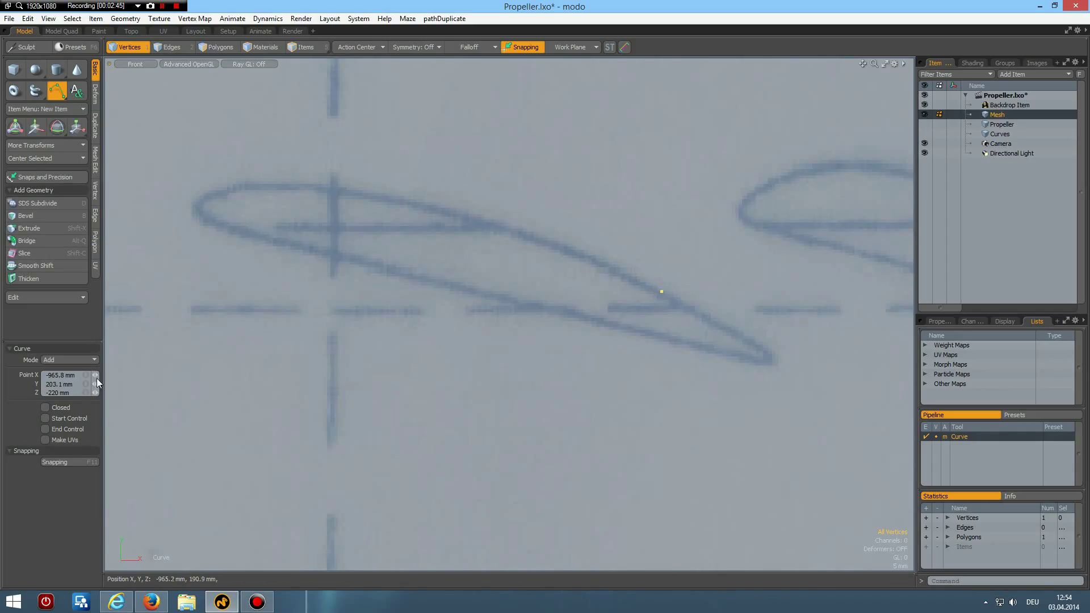
{"action": "left_click", "coordinate": [46, 408]}
{"action": "left_click", "coordinate": [771, 359]}
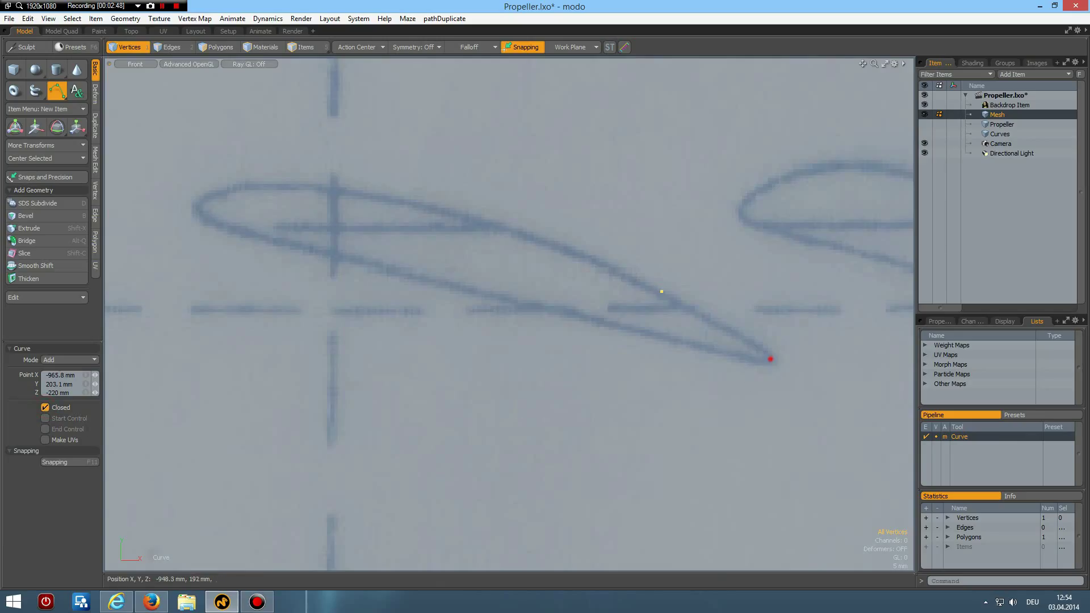
{"action": "left_click", "coordinate": [633, 331]}
{"action": "left_click", "coordinate": [503, 299]}
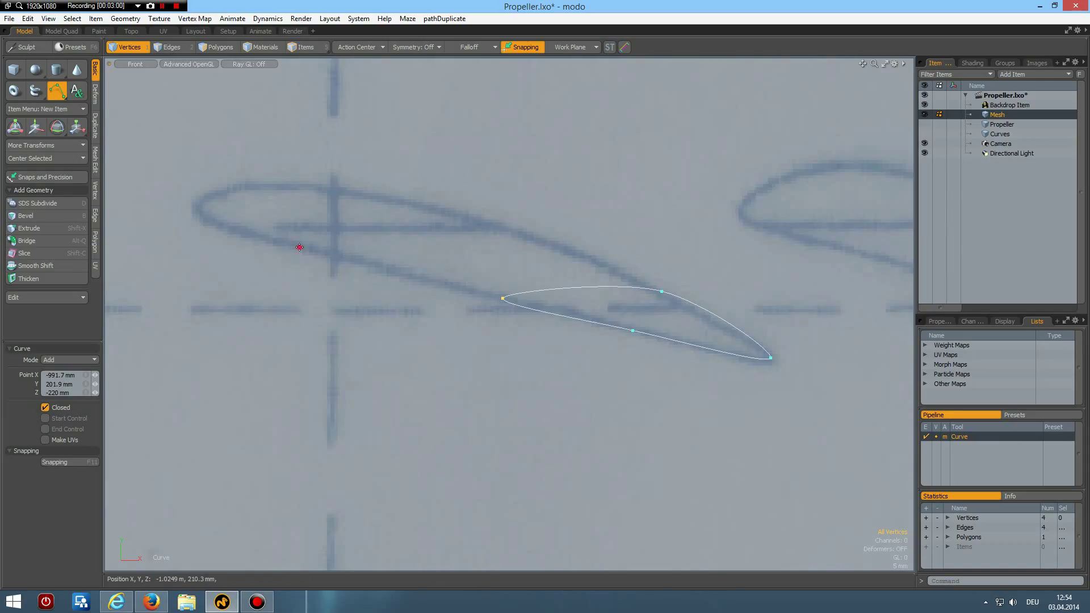
{"action": "left_click", "coordinate": [299, 247]}
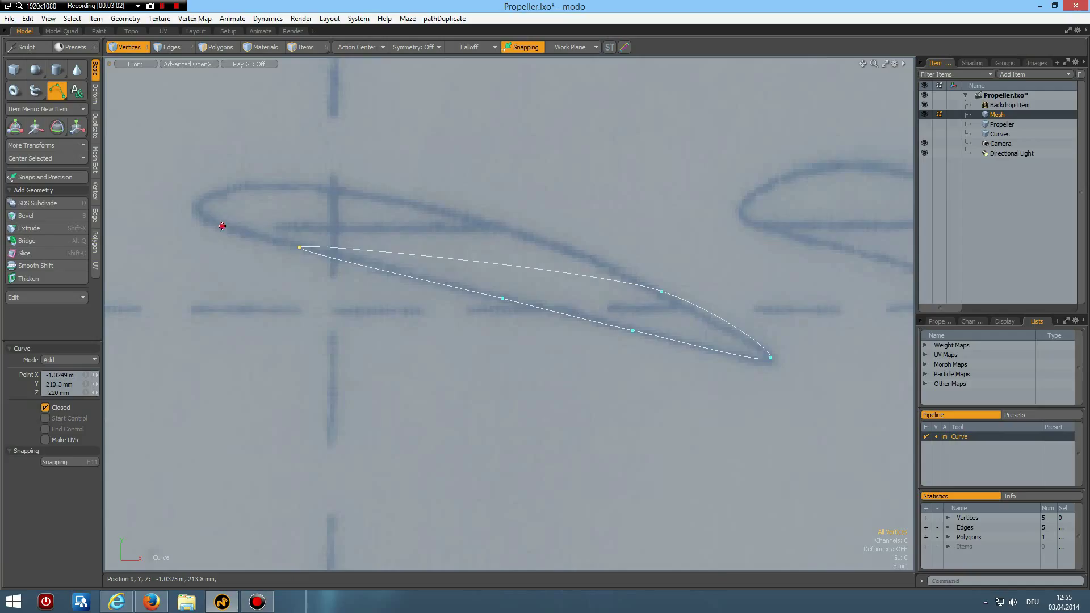
{"action": "left_click", "coordinate": [222, 225]}
{"action": "left_click", "coordinate": [199, 202]}
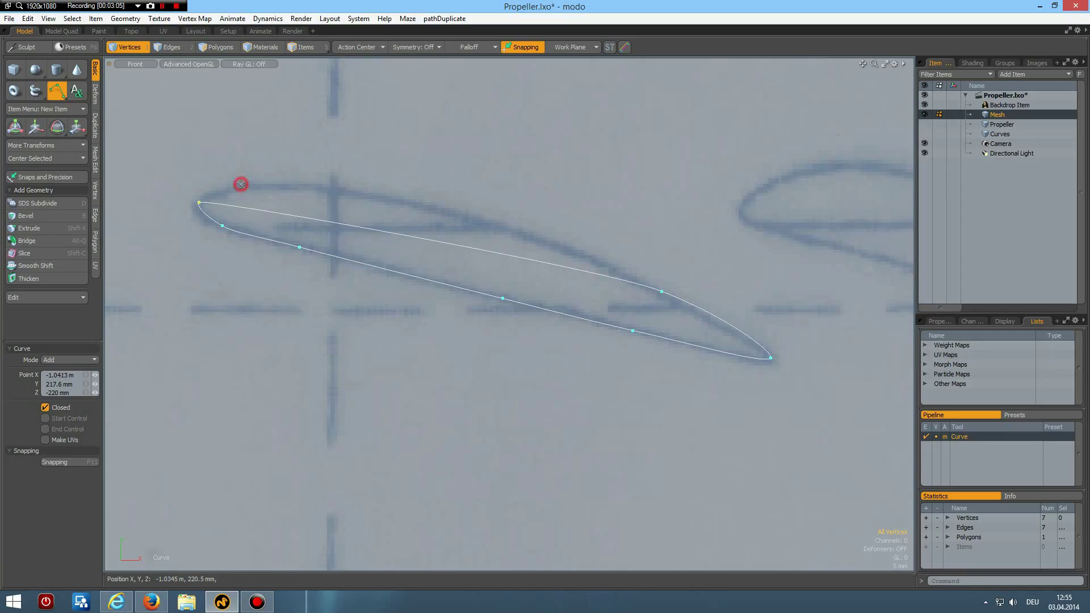
{"action": "left_click", "coordinate": [241, 184]}
{"action": "left_click", "coordinate": [420, 203]}
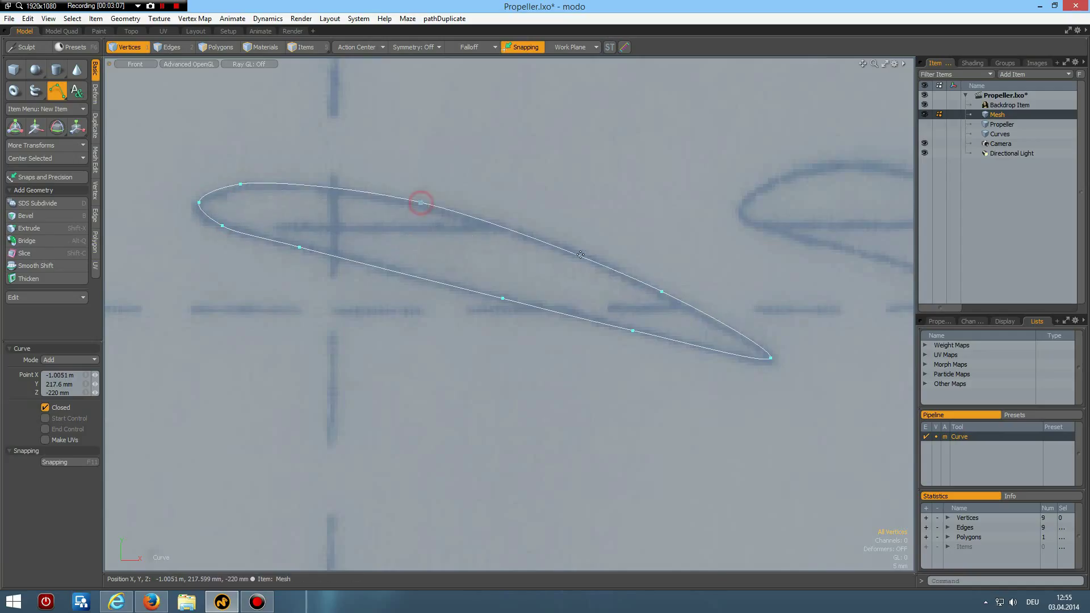
{"action": "left_click", "coordinate": [583, 256]}
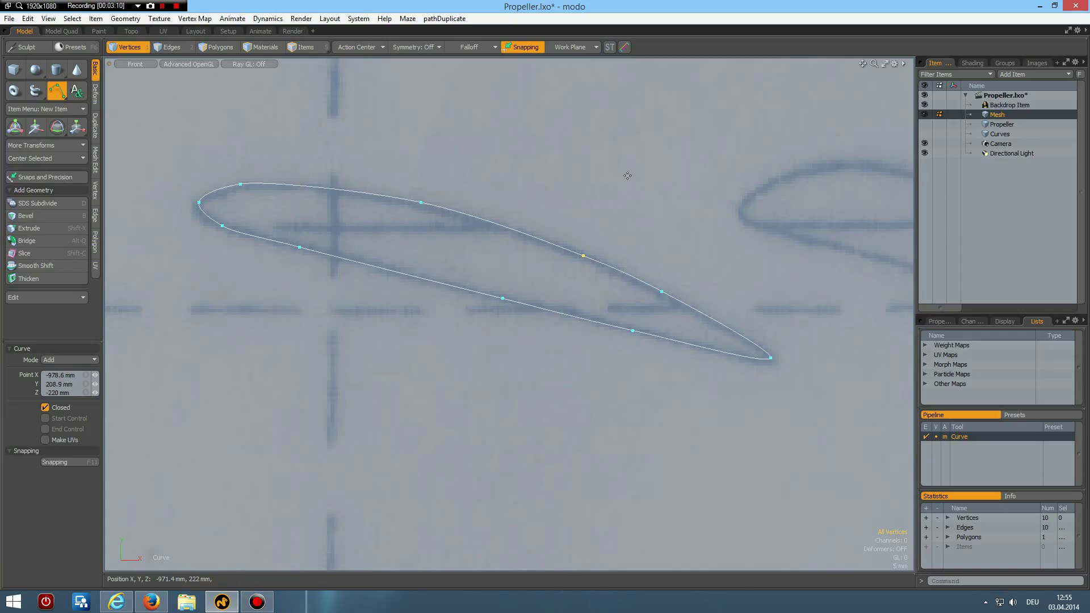
{"action": "key", "text": "space"}
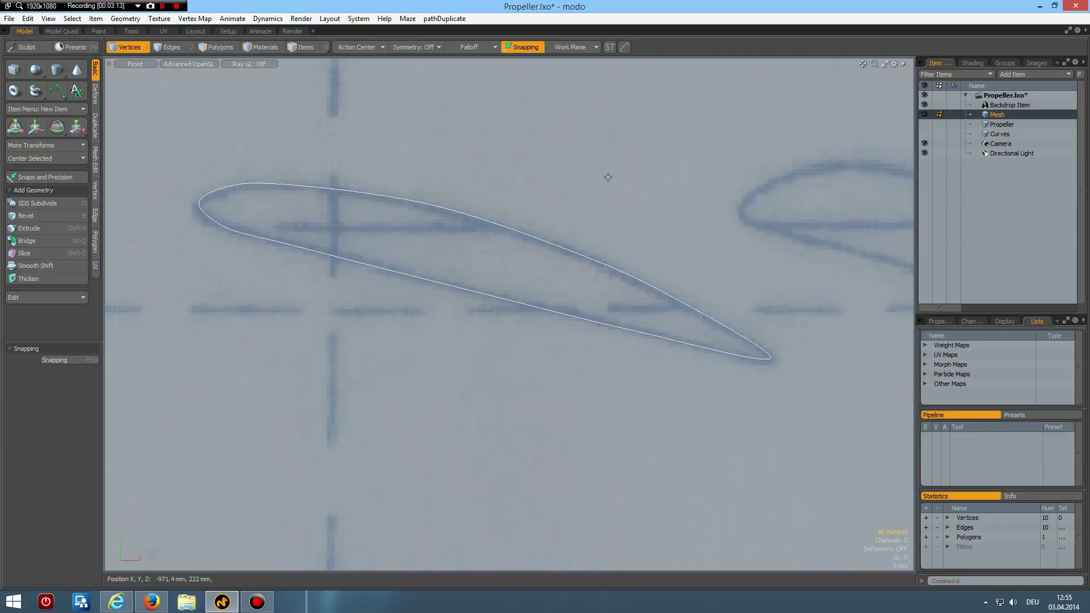
Nudge the upper segment of the traced airfoil curve by about -200 um in X and Y with element falloff
{"action": "key", "text": "t"}
{"action": "left_click_drag", "start_coordinate": [448, 211], "coordinate": [446, 213]}
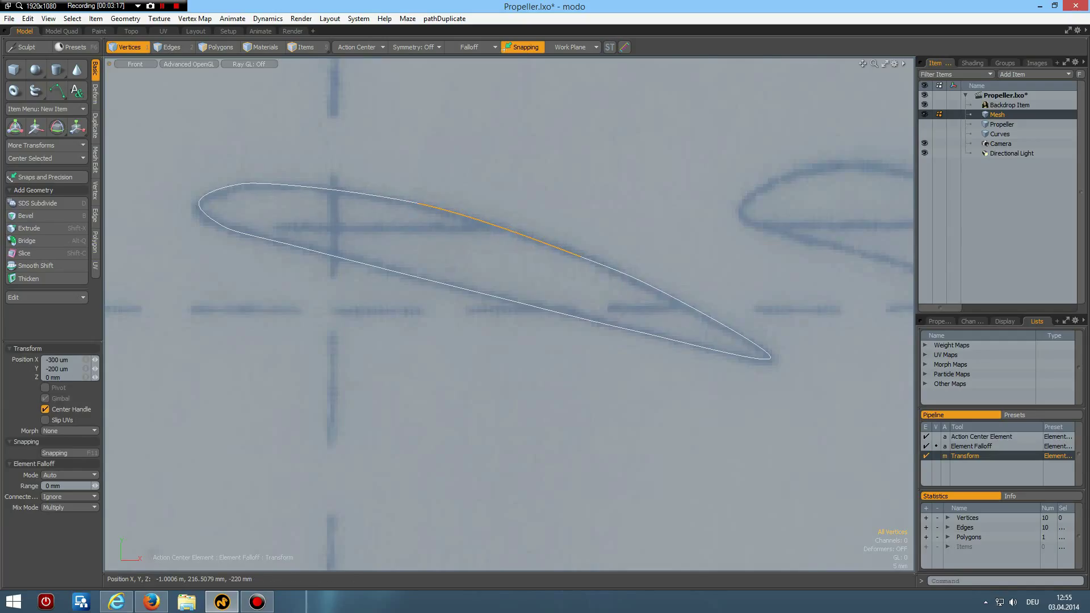
{"action": "scroll", "coordinate": [510, 231], "scroll_direction": "down", "scroll_amount": 2}
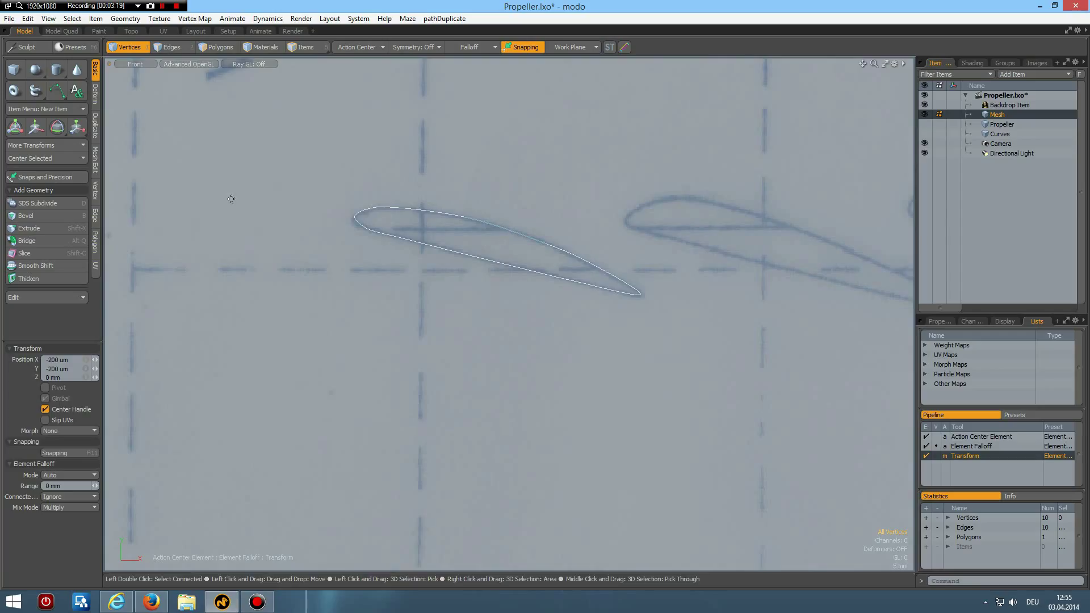
{"action": "key", "text": "space"}
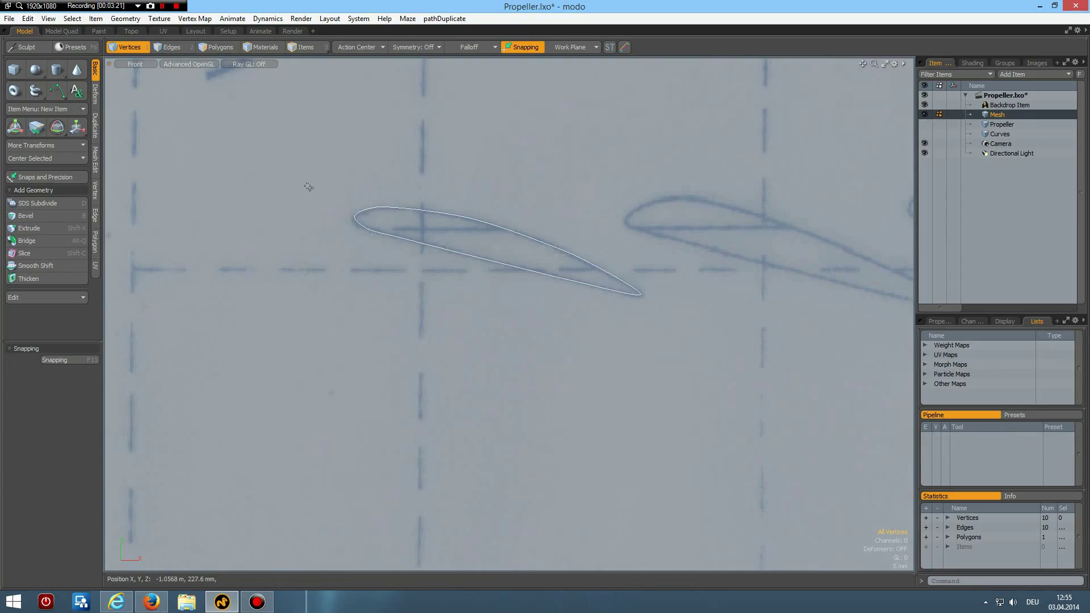
Delete the traced airfoil curve from the new mesh
{"action": "key", "text": "3"}
{"action": "right_click_drag", "start_coordinate": [304, 189], "coordinate": [666, 374]}
{"action": "key", "text": "Delete"}
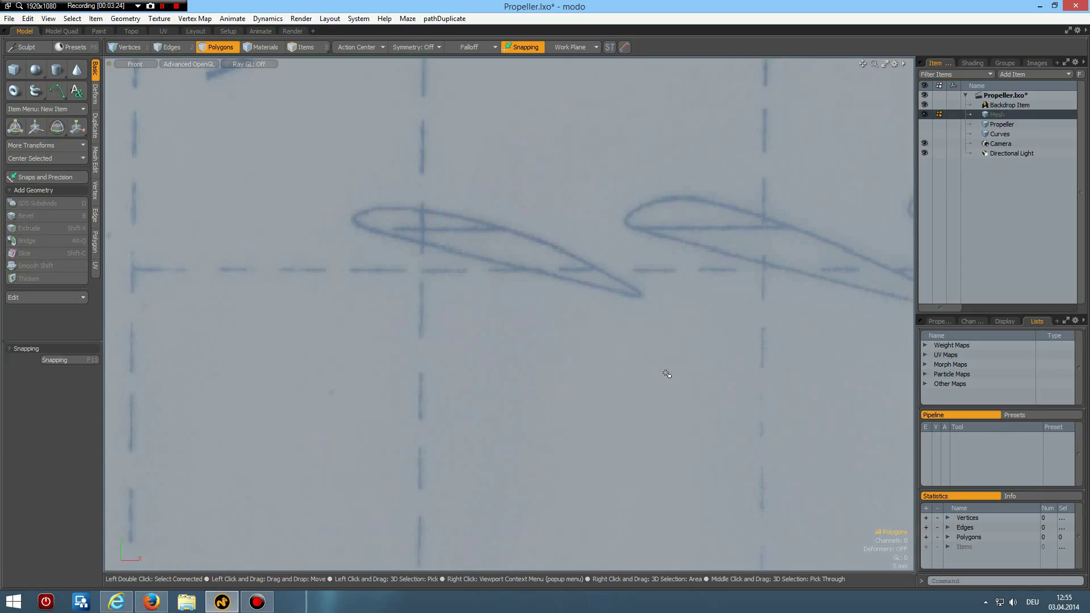
Copy all eight airfoil section curves from the Curves item and paste them into the new Mesh item
{"action": "left_click", "coordinate": [988, 136]}
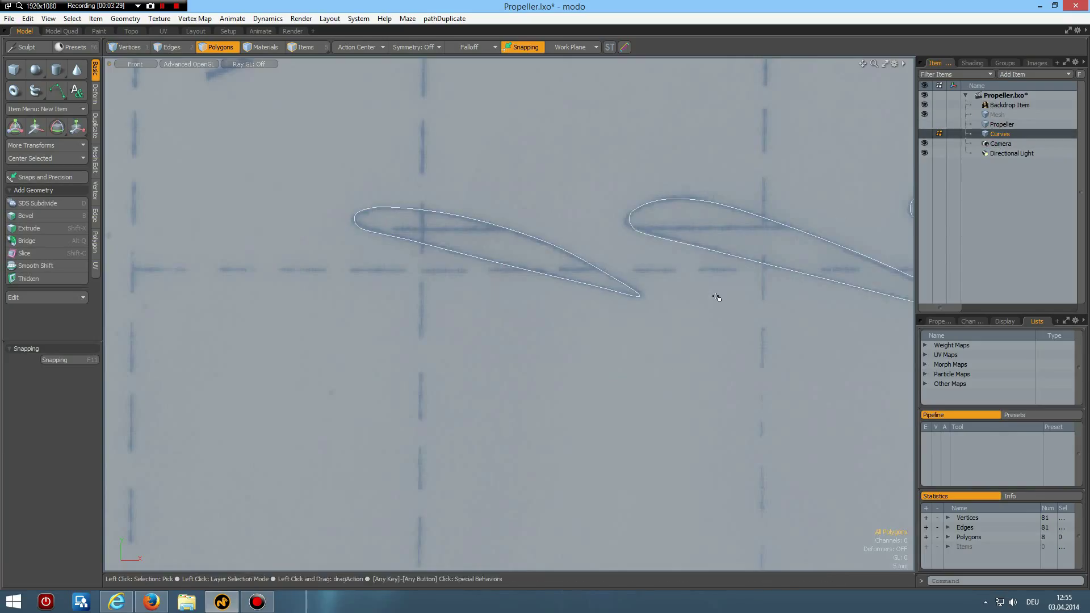
{"action": "scroll", "coordinate": [706, 304], "scroll_direction": "down", "scroll_amount": 3}
{"action": "scroll", "coordinate": [721, 364], "scroll_direction": "down", "scroll_amount": 1}
{"action": "scroll", "coordinate": [431, 348], "scroll_direction": "down", "scroll_amount": 3}
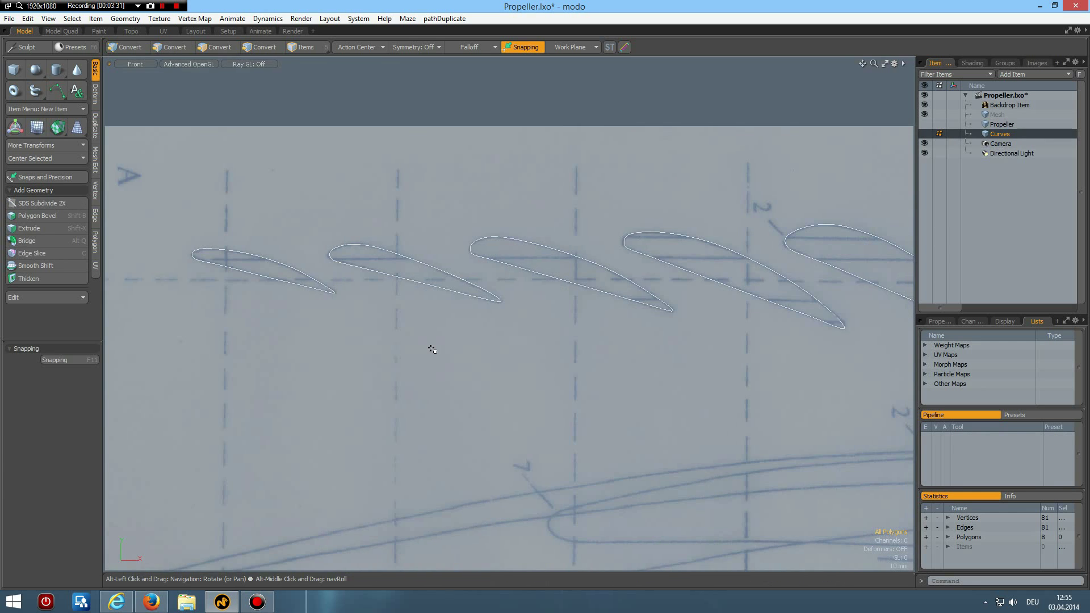
{"action": "left_click_drag", "start_coordinate": [423, 358], "coordinate": [339, 358], "text": "alt"}
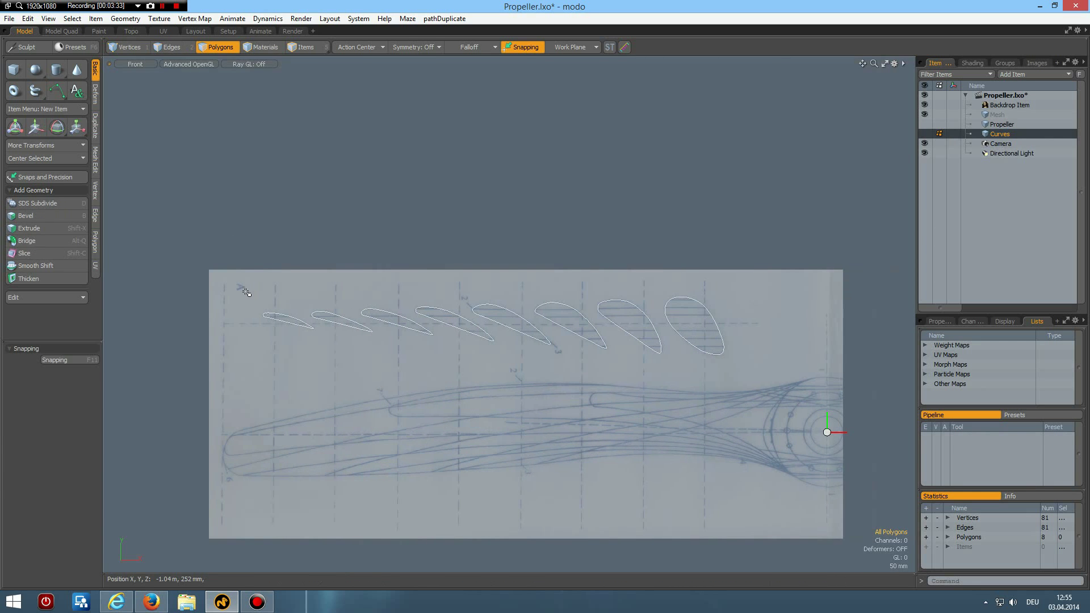
{"action": "right_click_drag", "start_coordinate": [246, 291], "coordinate": [788, 367]}
{"action": "left_click", "coordinate": [998, 114]}
{"action": "key", "text": "ctrl+v"}
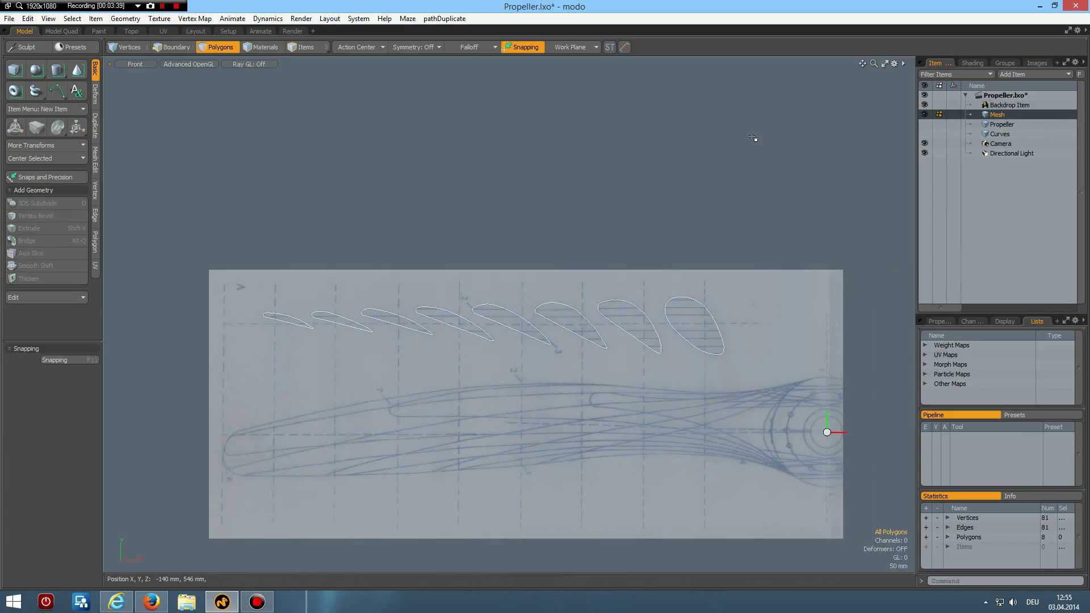
{"action": "scroll", "coordinate": [533, 354], "scroll_direction": "up", "scroll_amount": 2}
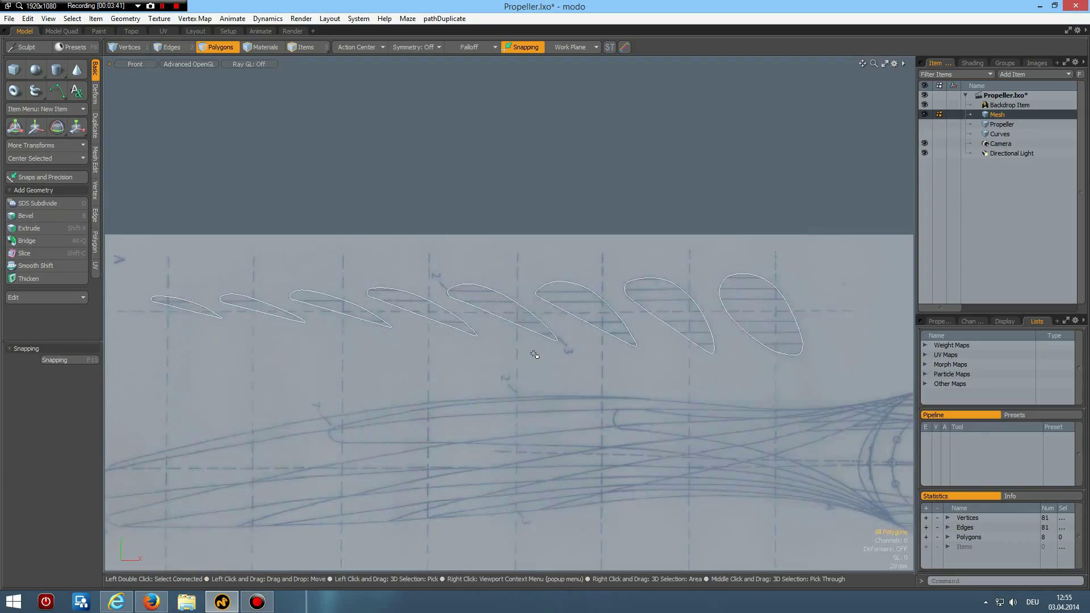
In the top view, rotate the airfoil section nearest the blade tip by 90° about Y so it stands perpendicular to the blade
{"action": "scroll", "coordinate": [534, 354], "scroll_direction": "down", "scroll_amount": 2}
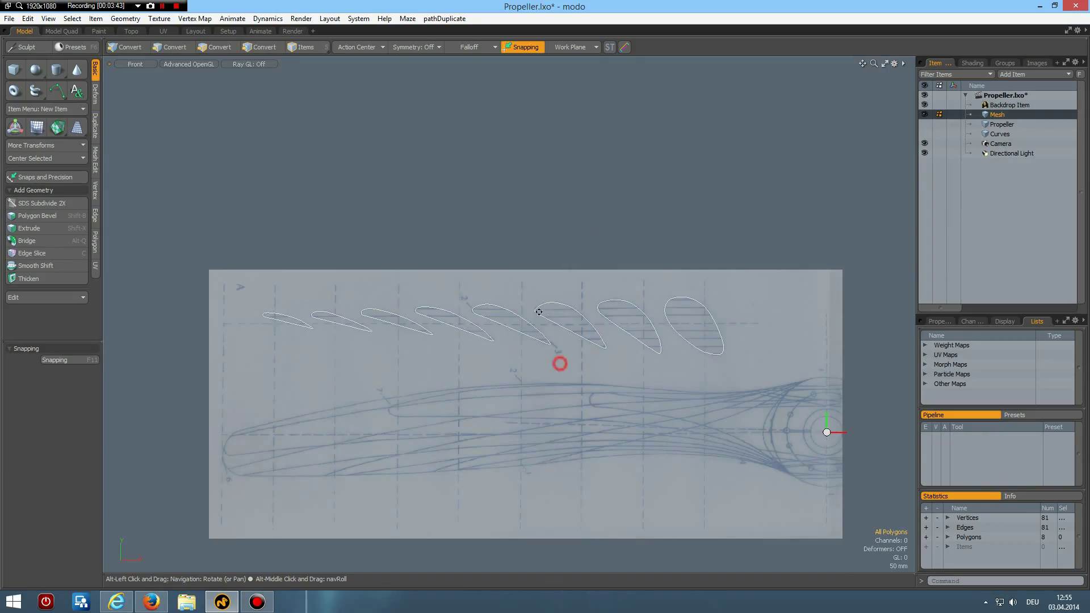
{"action": "left_click_drag", "start_coordinate": [557, 362], "coordinate": [538, 303], "text": "alt+shift"}
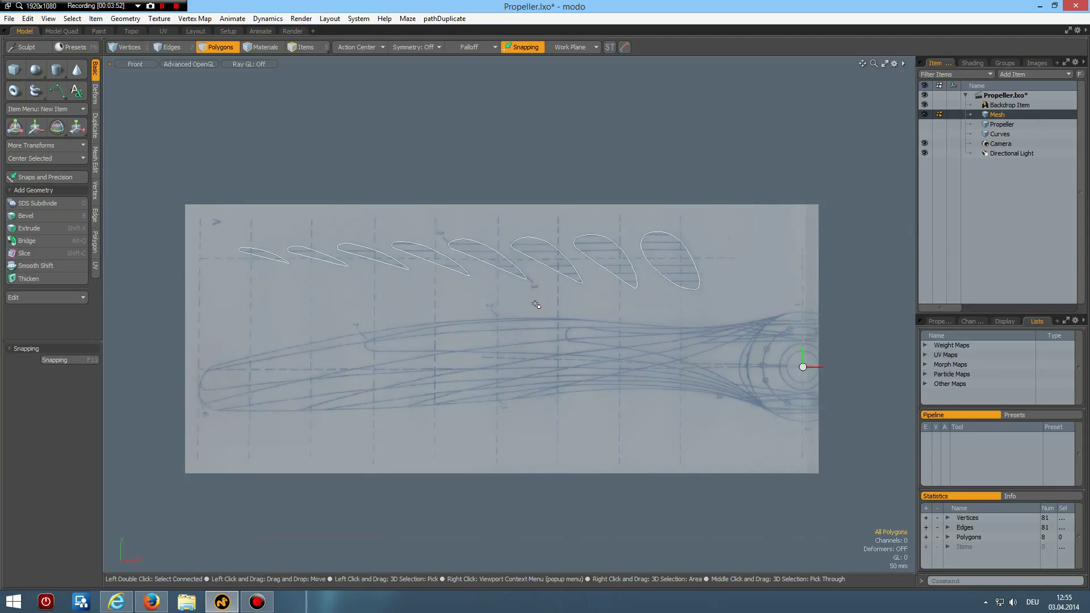
{"action": "key", "text": "ctrl+1"}
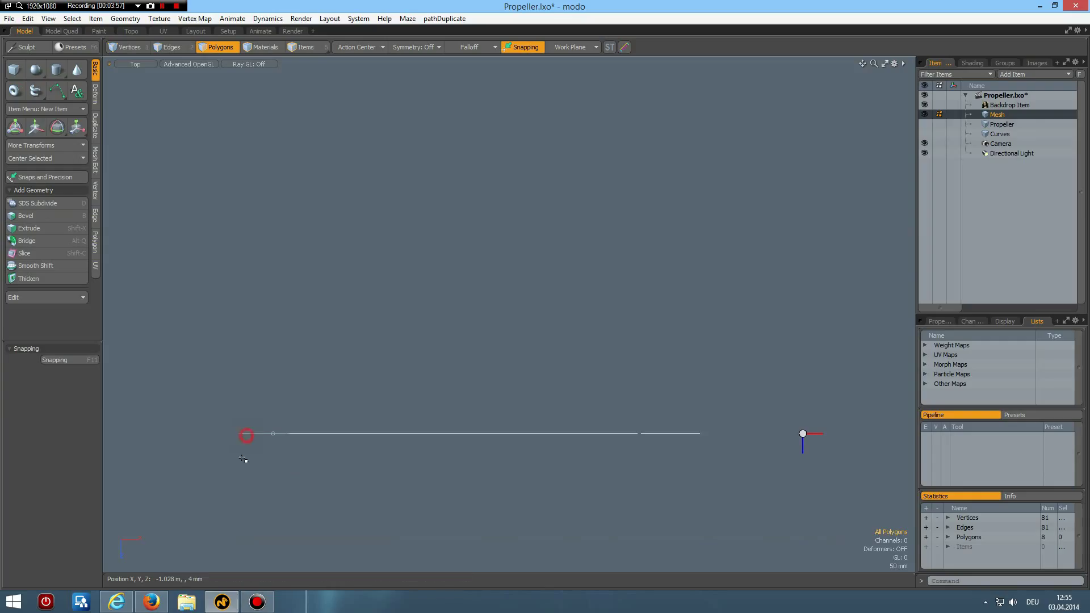
{"action": "left_click", "coordinate": [248, 435]}
{"action": "key", "text": "e"}
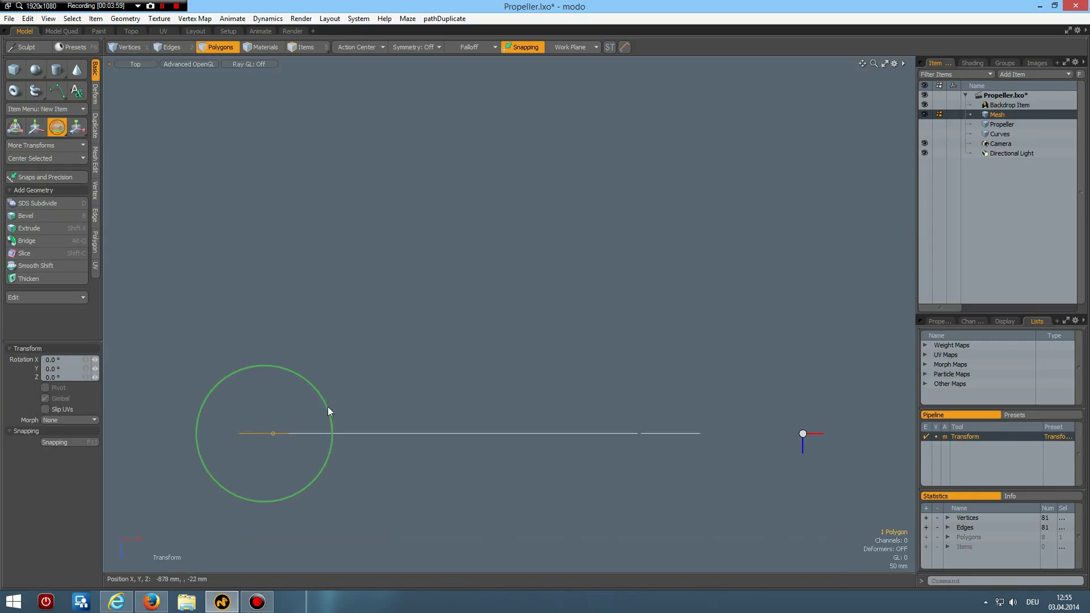
{"action": "left_click_drag", "start_coordinate": [325, 413], "coordinate": [293, 488]}
{"action": "key", "text": "space"}
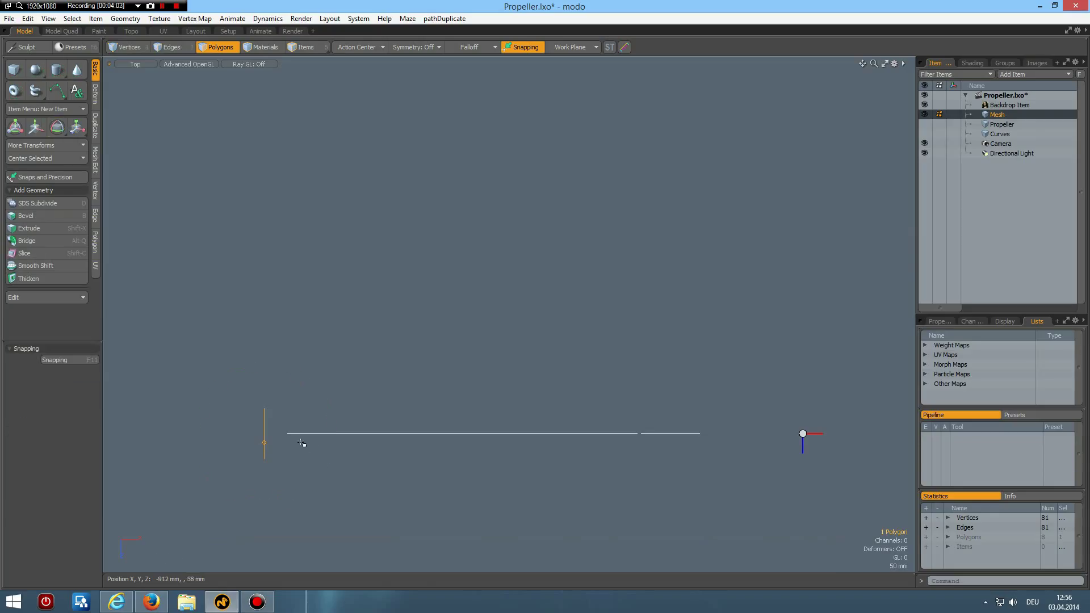
Rotate the second and third airfoil sections from the blade tip by -90° about Y
{"action": "left_click", "coordinate": [298, 435]}
{"action": "key", "text": "e"}
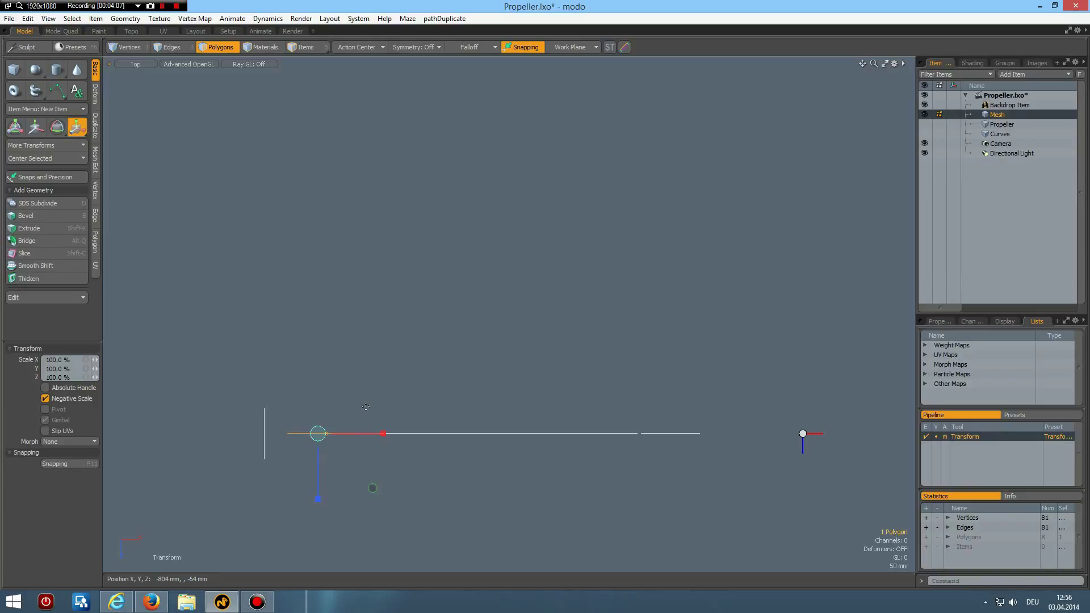
{"action": "left_click_drag", "start_coordinate": [375, 397], "coordinate": [344, 483], "text": "ctrl"}
{"action": "key", "text": "space"}
{"action": "left_click", "coordinate": [355, 434]}
{"action": "key", "text": "e"}
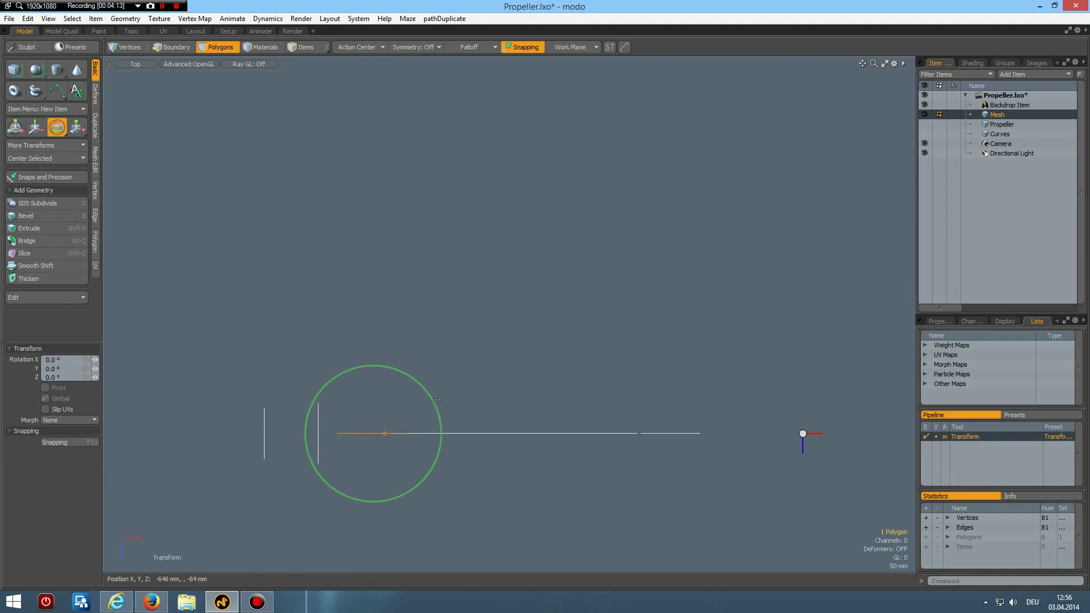
{"action": "left_click_drag", "start_coordinate": [433, 403], "coordinate": [392, 480], "text": "ctrl"}
{"action": "key", "text": "space"}
Rotate the fourth and fifth airfoil sections from the blade tip by -90° about Y
{"action": "left_click", "coordinate": [418, 434]}
{"action": "key", "text": "e"}
{"action": "left_click_drag", "start_coordinate": [486, 394], "coordinate": [454, 483], "text": "ctrl"}
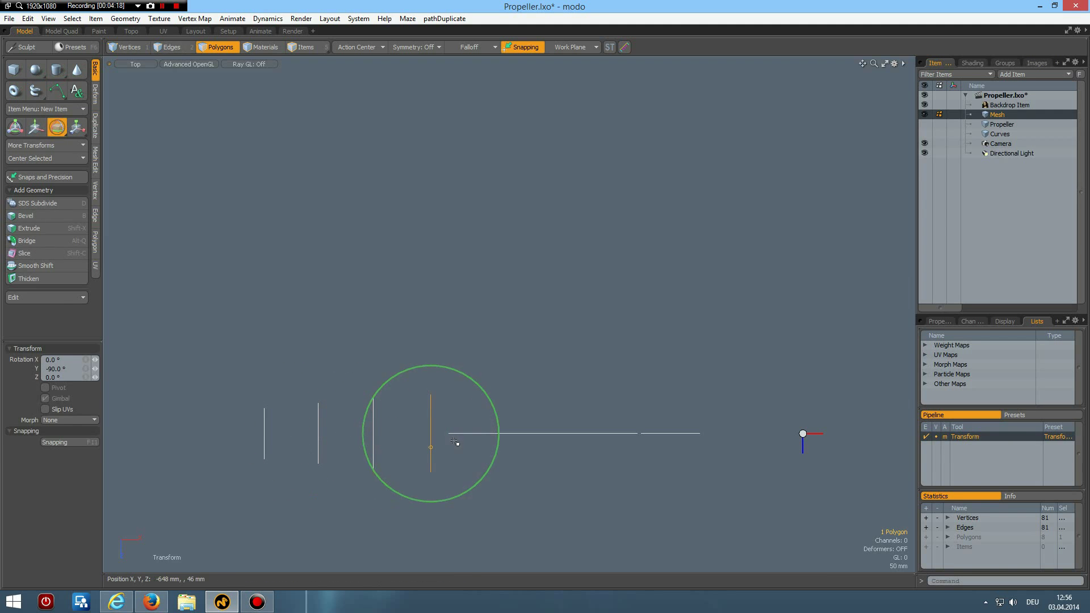
{"action": "key", "text": "space"}
{"action": "left_click", "coordinate": [460, 435]}
{"action": "key", "text": "e"}
{"action": "left_click_drag", "start_coordinate": [543, 395], "coordinate": [513, 482], "text": "ctrl"}
{"action": "key", "text": "space"}
Rotate the remaining three airfoil sections toward the hub by -90° about Y, one at a time
{"action": "left_click", "coordinate": [527, 434]}
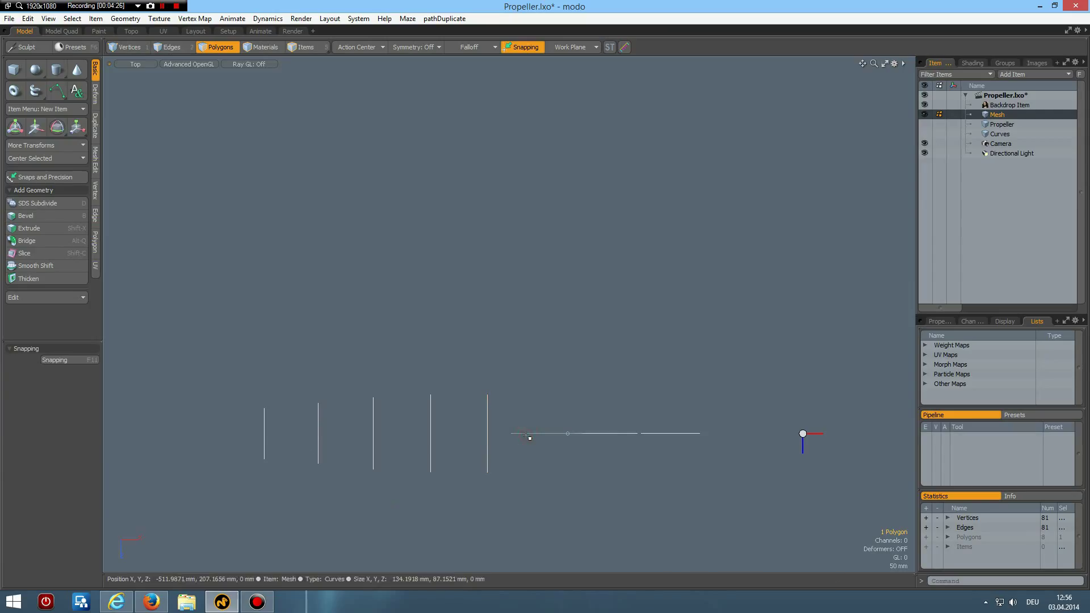
{"action": "key", "text": "e"}
{"action": "left_click_drag", "start_coordinate": [597, 391], "coordinate": [574, 480], "text": "ctrl"}
{"action": "key", "text": "space"}
{"action": "left_click", "coordinate": [592, 435]}
{"action": "key", "text": "e"}
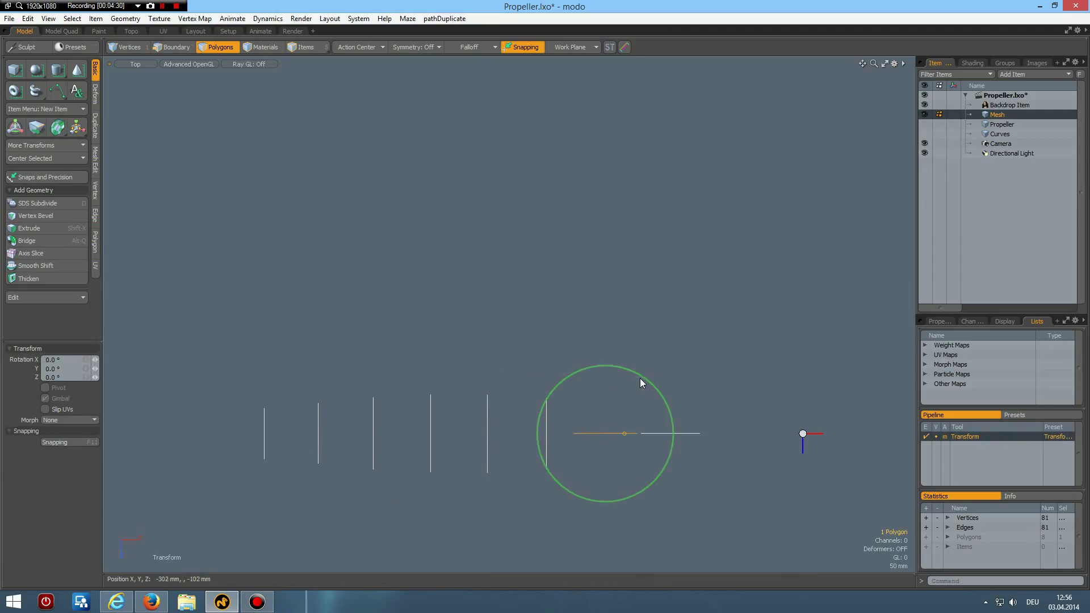
{"action": "left_click_drag", "start_coordinate": [642, 378], "coordinate": [630, 446], "text": "ctrl"}
{"action": "key", "text": "space"}
{"action": "left_click", "coordinate": [670, 433]}
{"action": "key", "text": "e"}
{"action": "left_click_drag", "start_coordinate": [704, 377], "coordinate": [709, 397]}
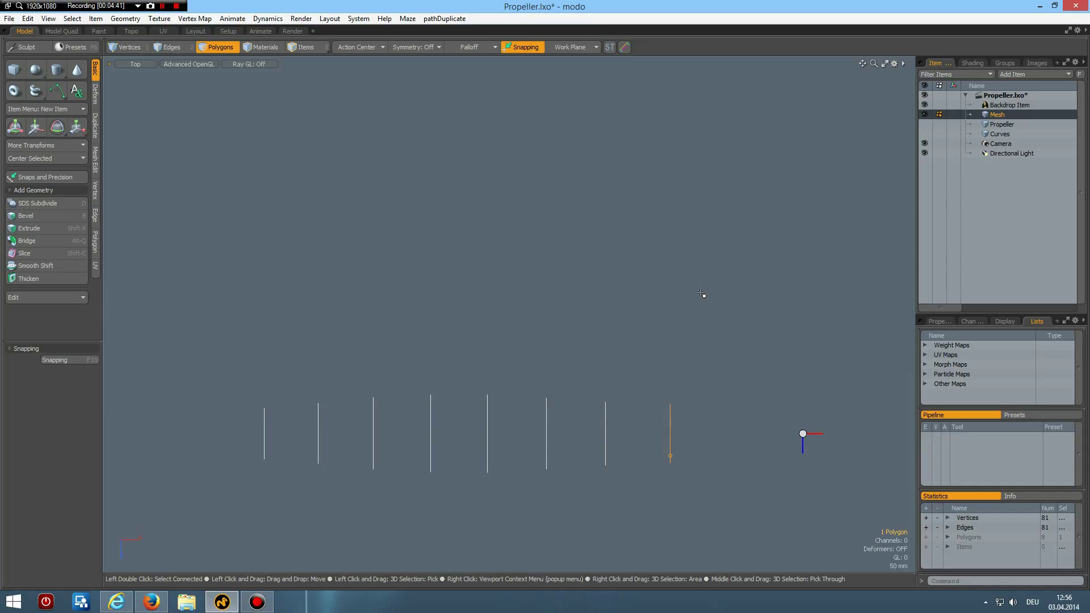
In the perspective view, rotate all eight airfoil sections together by 40° about X
{"action": "key", "text": "KP_1"}
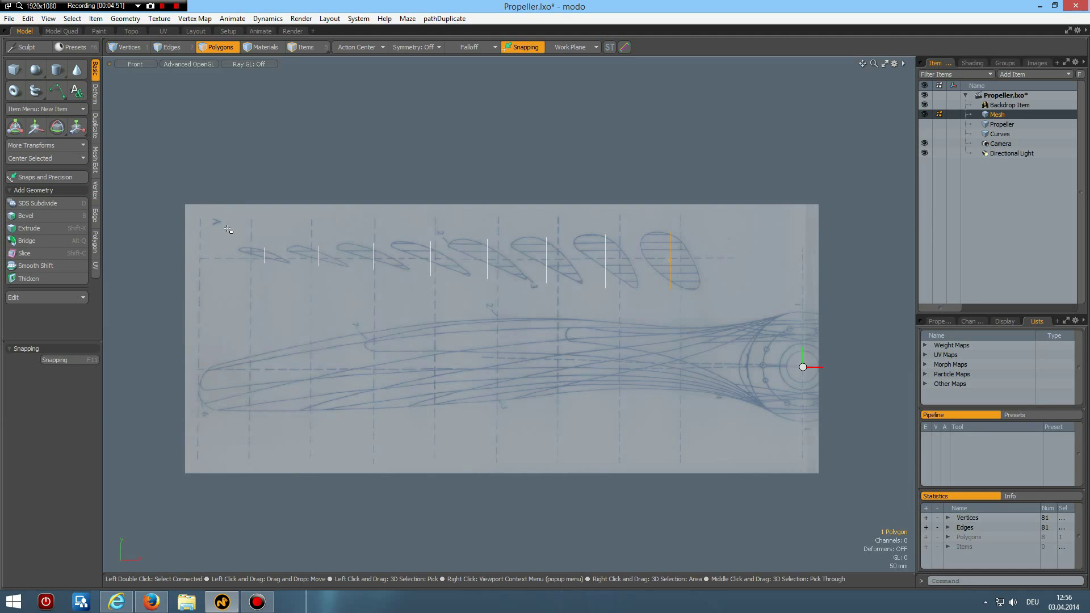
{"action": "key", "text": "ctrl+space"}
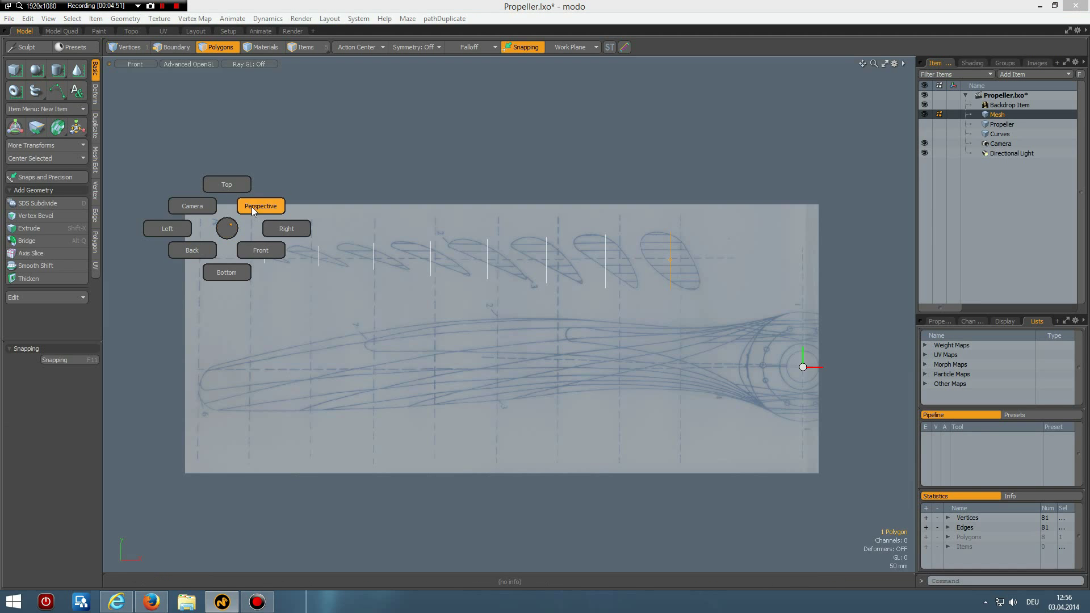
{"action": "left_click", "coordinate": [252, 205]}
{"action": "mouse_move", "coordinate": [369, 318]}
{"action": "left_mouse_down", "text": "alt"}
{"action": "mouse_move", "coordinate": [402, 296]}
{"action": "mouse_move", "coordinate": [375, 317]}
{"action": "left_mouse_up", "text": "alt"}
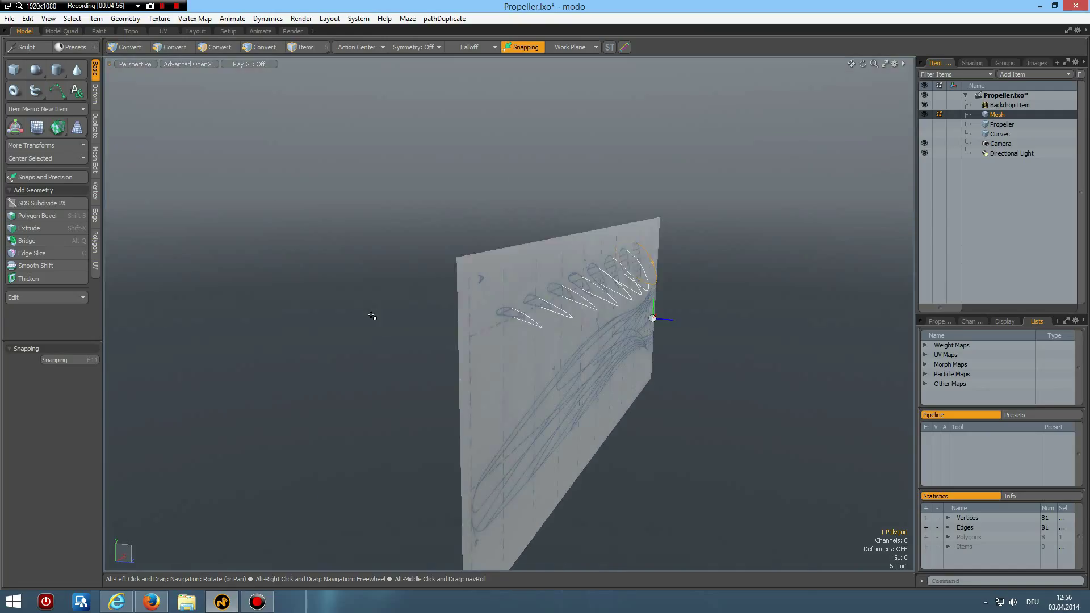
{"action": "left_click", "coordinate": [798, 330]}
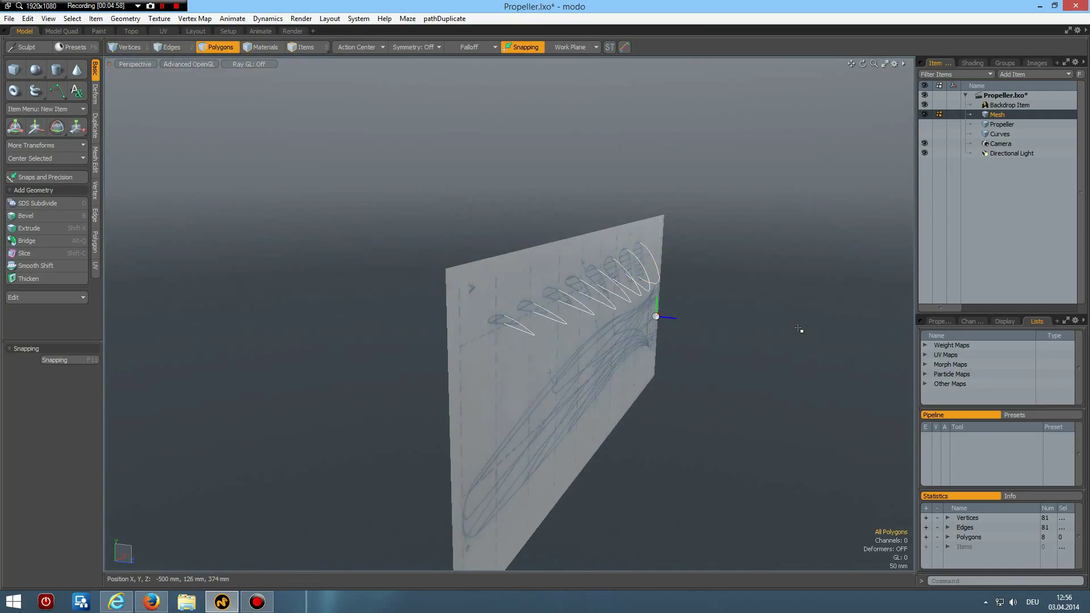
{"action": "key", "text": "e"}
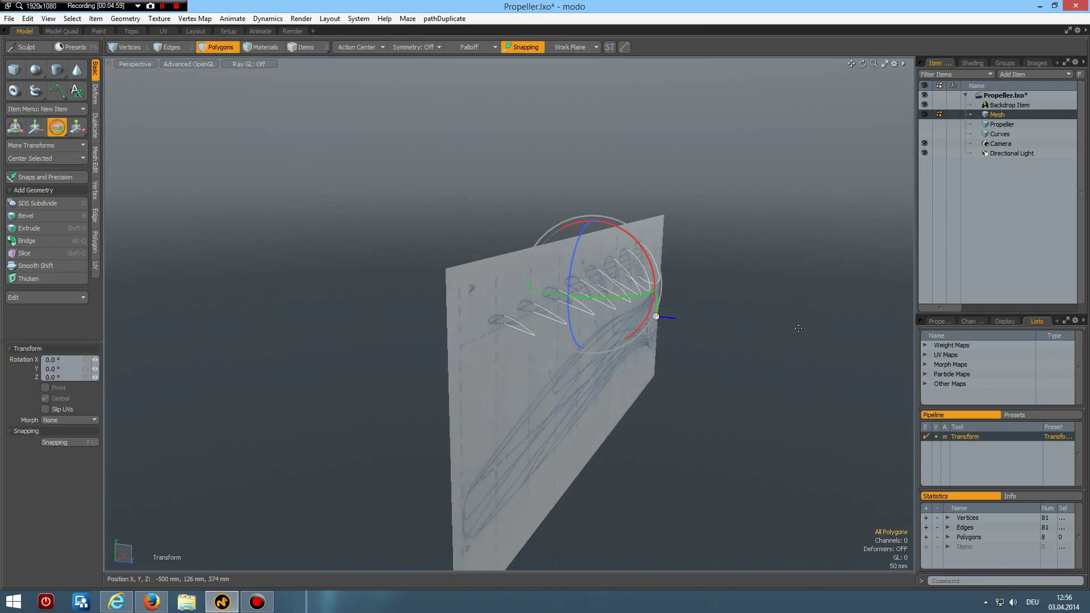
{"action": "left_click", "coordinate": [633, 240]}
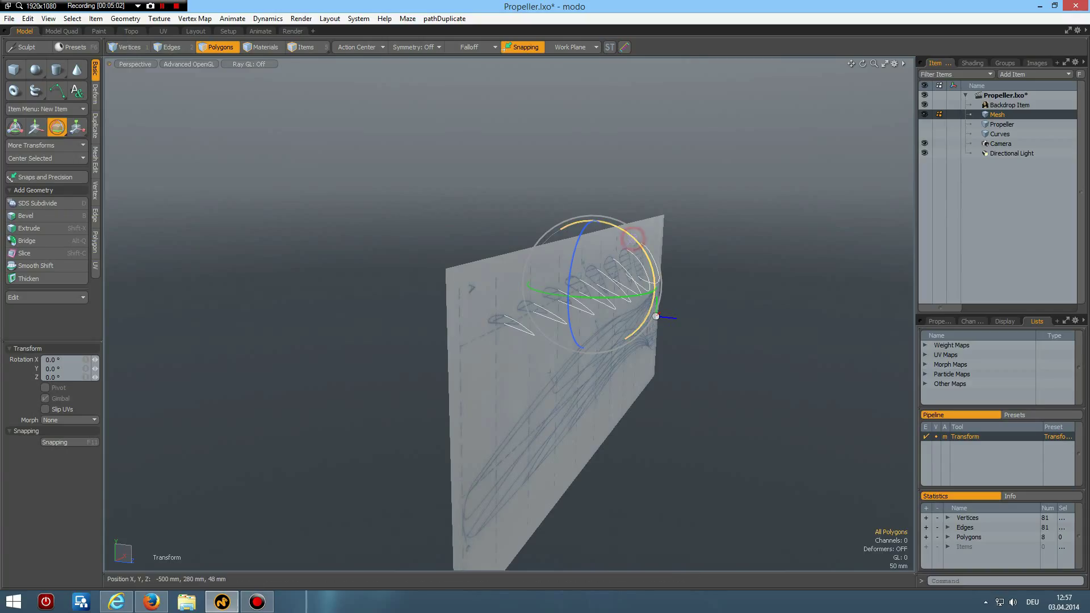
{"action": "left_click_drag", "start_coordinate": [633, 241], "coordinate": [655, 284]}
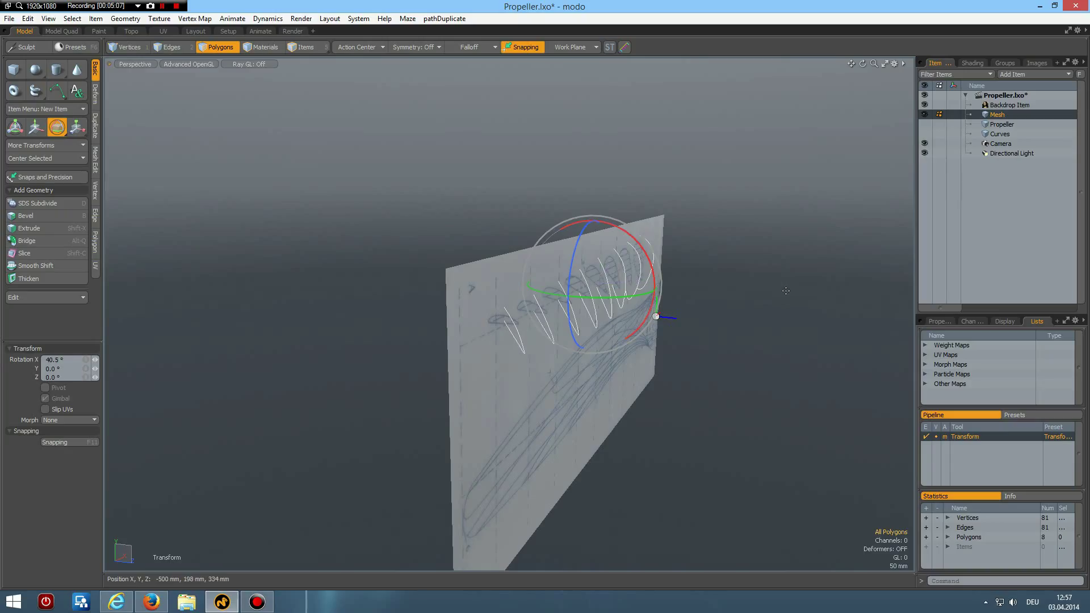
{"action": "left_click", "coordinate": [70, 361]}
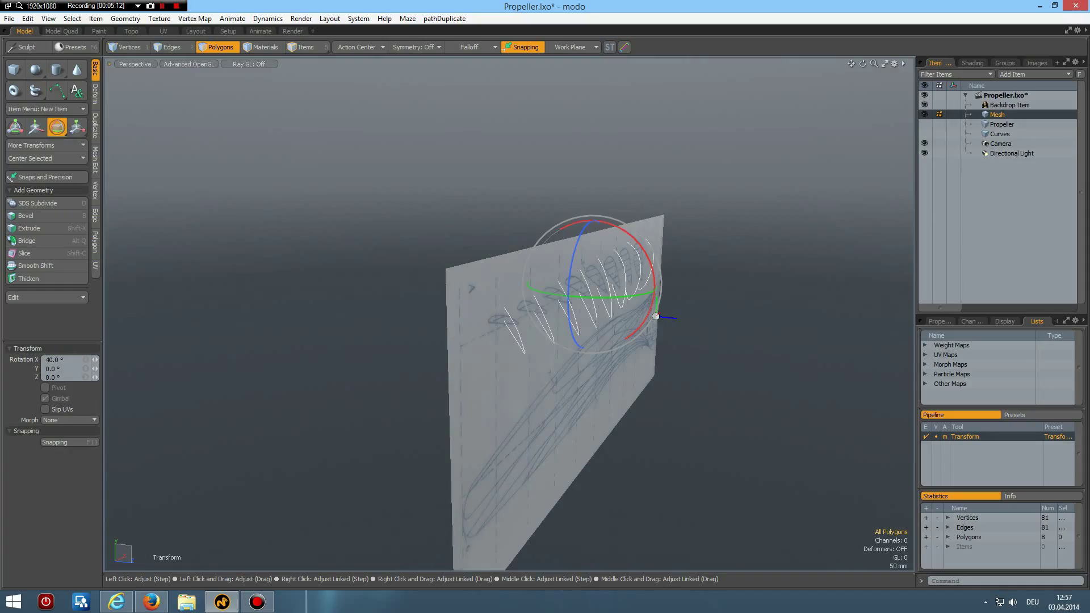
In the front view, move all eight sections onto the blueprint's blade plan, about 19.8 mm in X and -178 mm in Y
{"action": "key", "text": "KP_2"}
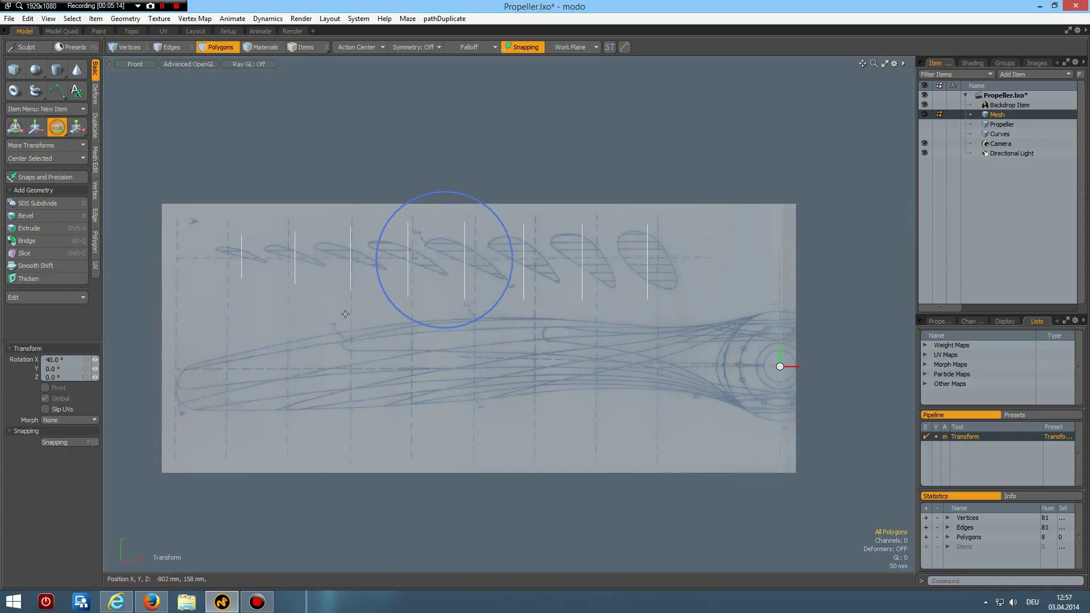
{"action": "key", "text": "w"}
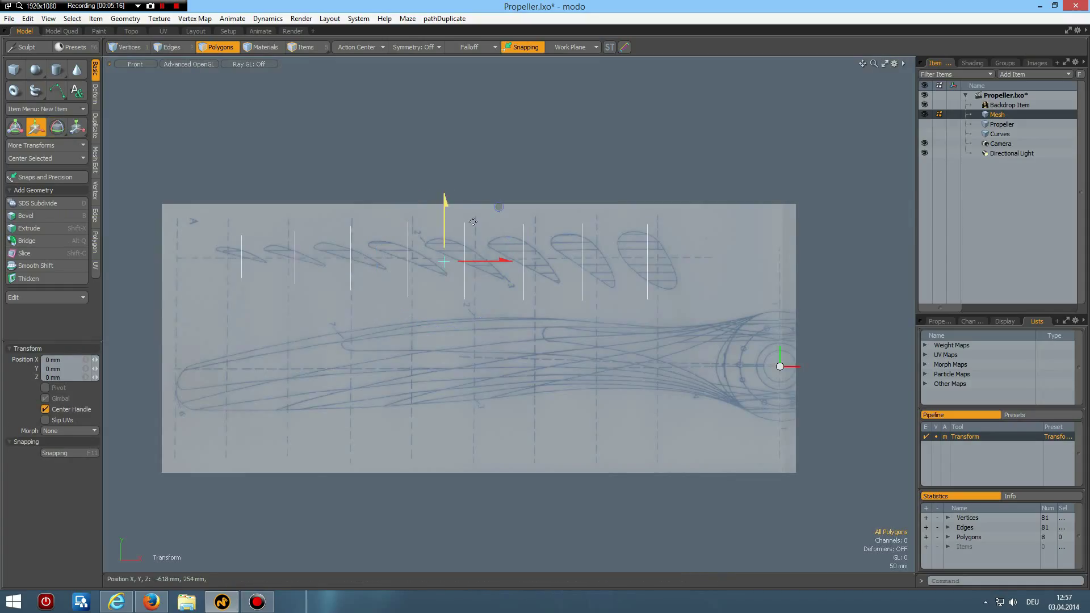
{"action": "left_click_drag", "start_coordinate": [498, 207], "coordinate": [510, 305]}
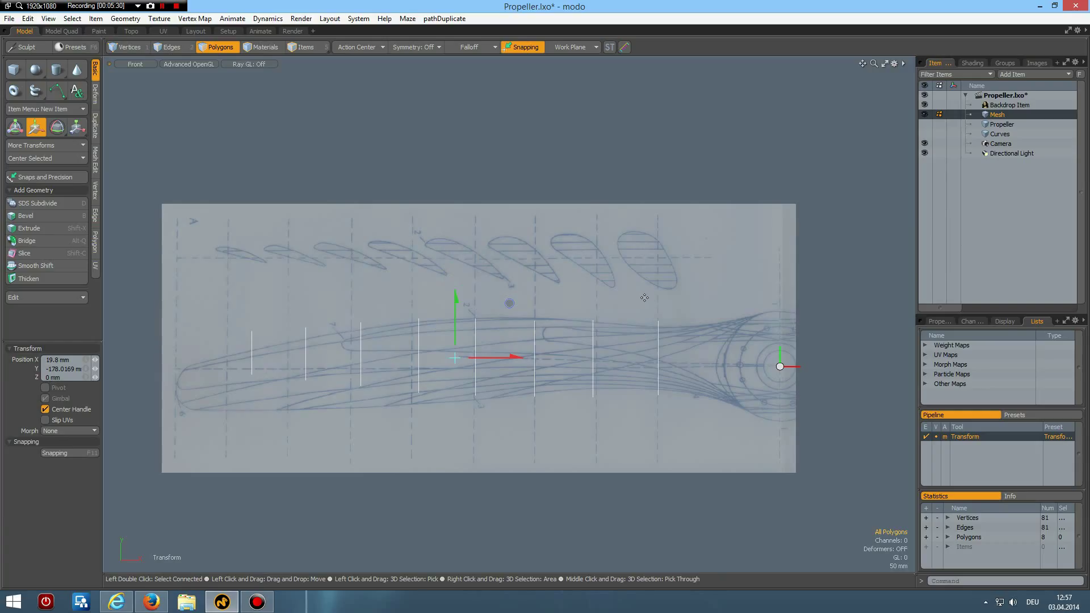
{"action": "key", "text": "space"}
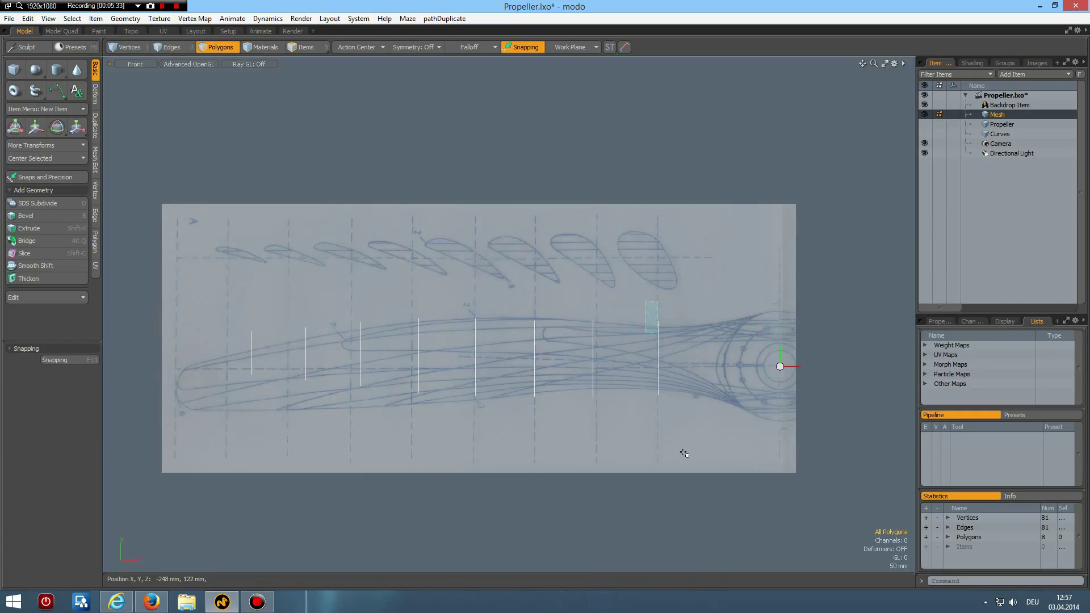
Scale the airfoil section nearest the hub in Y to fit between the blade's upper and lower outlines
{"action": "left_click", "coordinate": [685, 453]}
{"action": "scroll", "coordinate": [661, 362], "scroll_direction": "up", "scroll_amount": 5}
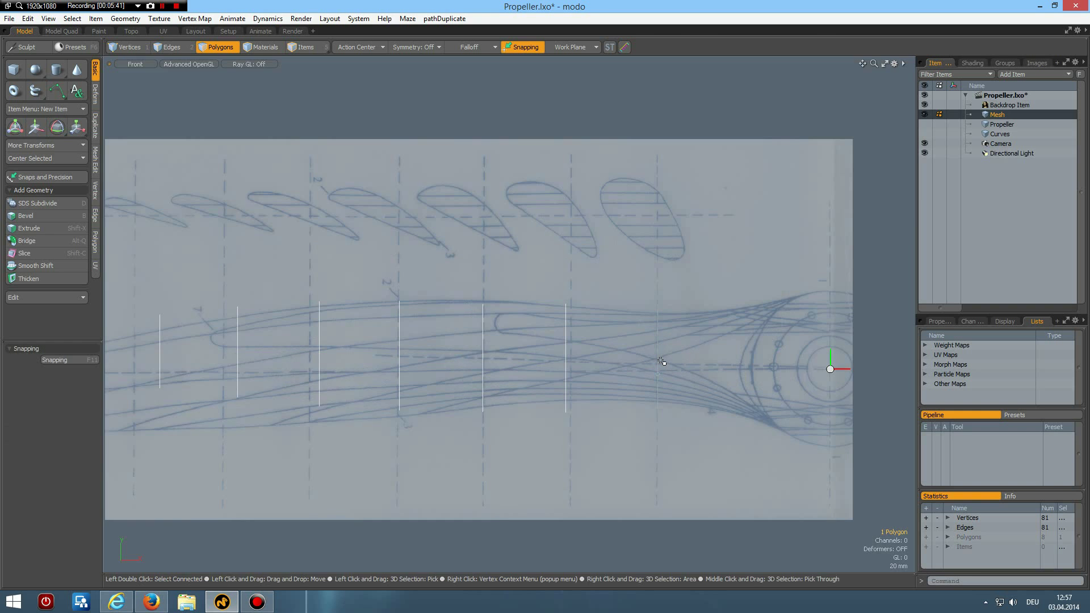
{"action": "scroll", "coordinate": [687, 372], "scroll_direction": "down", "scroll_amount": 5}
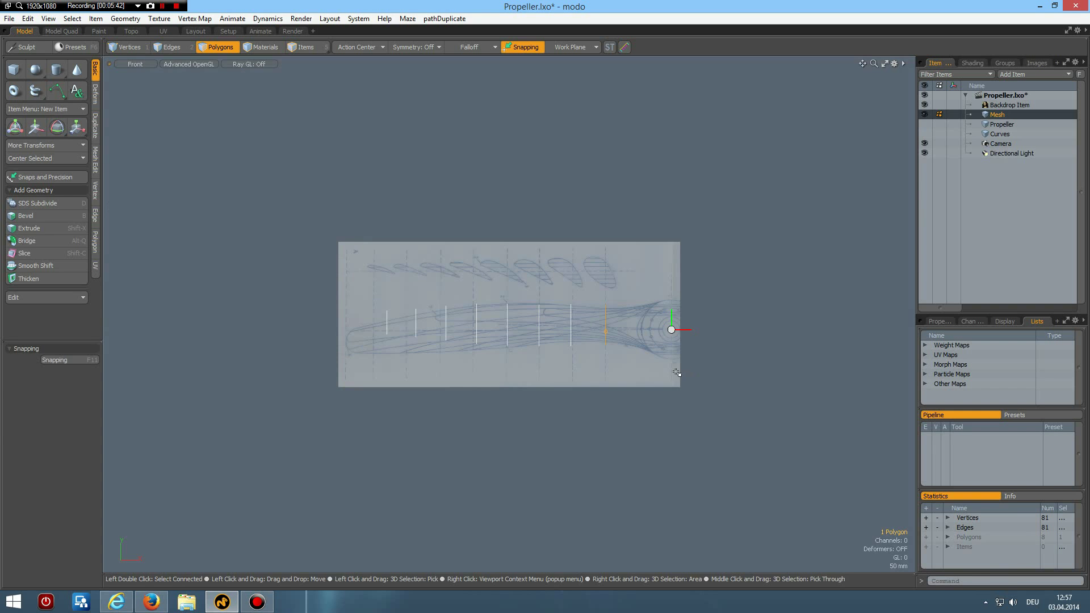
{"action": "scroll", "coordinate": [650, 368], "scroll_direction": "up", "scroll_amount": 5}
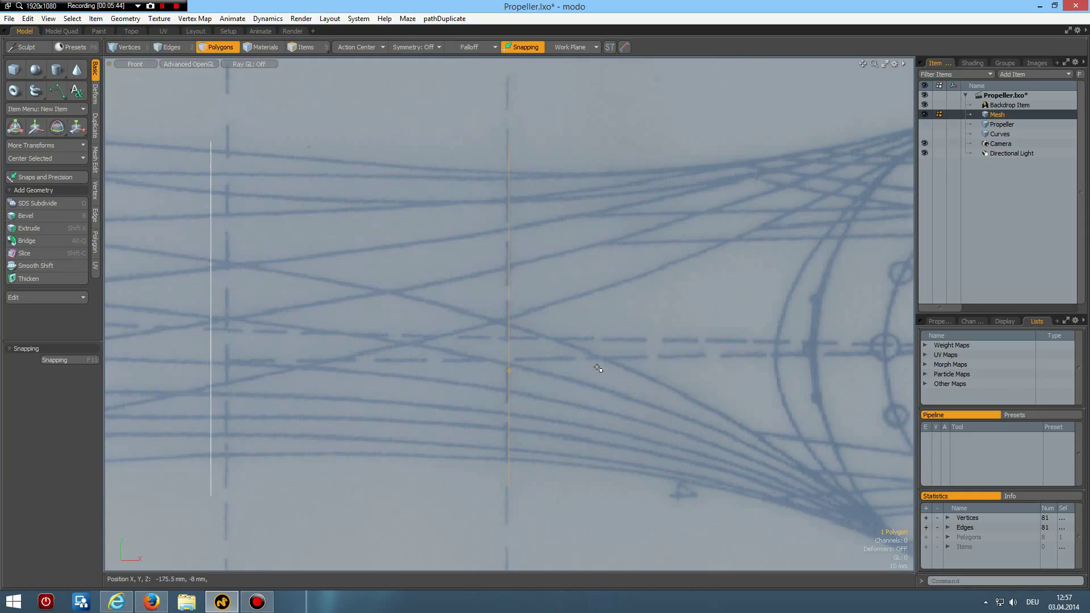
{"action": "key", "text": "r"}
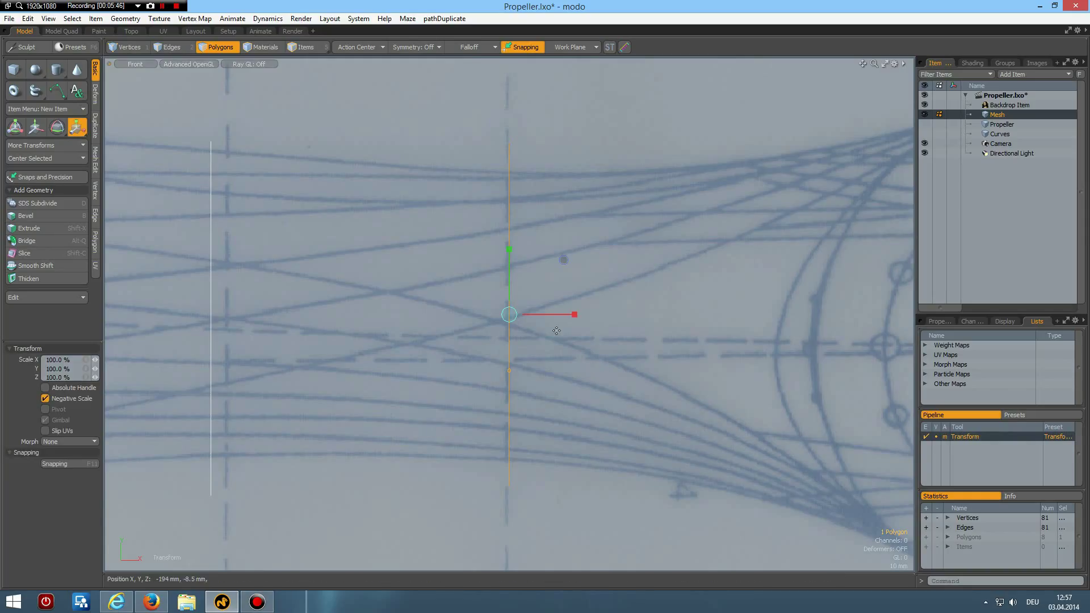
{"action": "left_click_drag", "start_coordinate": [510, 251], "coordinate": [509, 252]}
{"action": "key", "text": "space"}
Move the second section from the hub onto its dashed station line and scale it to fit the blade outline
{"action": "left_click", "coordinate": [210, 310]}
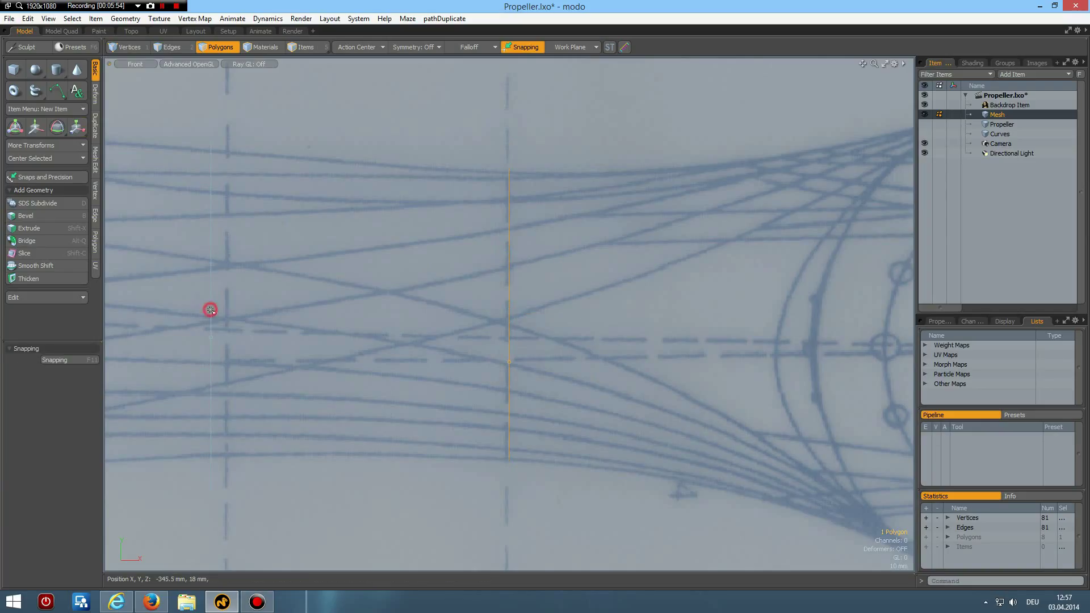
{"action": "key", "text": "shift+a"}
{"action": "key", "text": "w"}
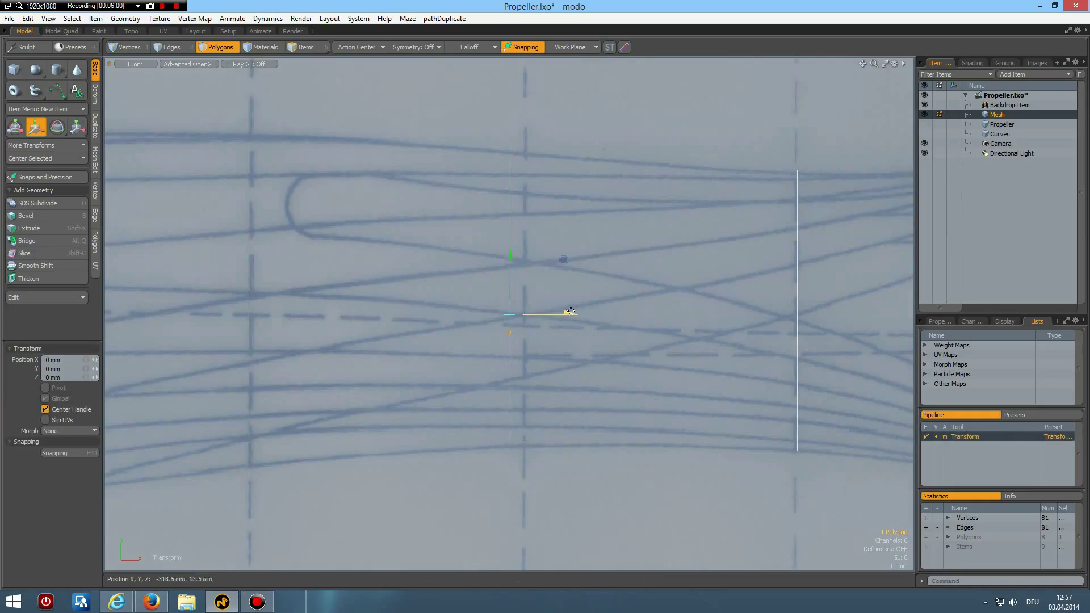
{"action": "left_click_drag", "start_coordinate": [569, 311], "coordinate": [585, 312]}
{"action": "left_click_drag", "start_coordinate": [522, 266], "coordinate": [524, 239]}
{"action": "key", "text": "r"}
{"action": "key", "text": "w"}
{"action": "key", "text": "q"}
Move the third section from the hub about 1.1 mm in X and 6.2 mm in Y onto its station line and blade outline
{"action": "left_click", "coordinate": [250, 306]}
{"action": "key", "text": "w"}
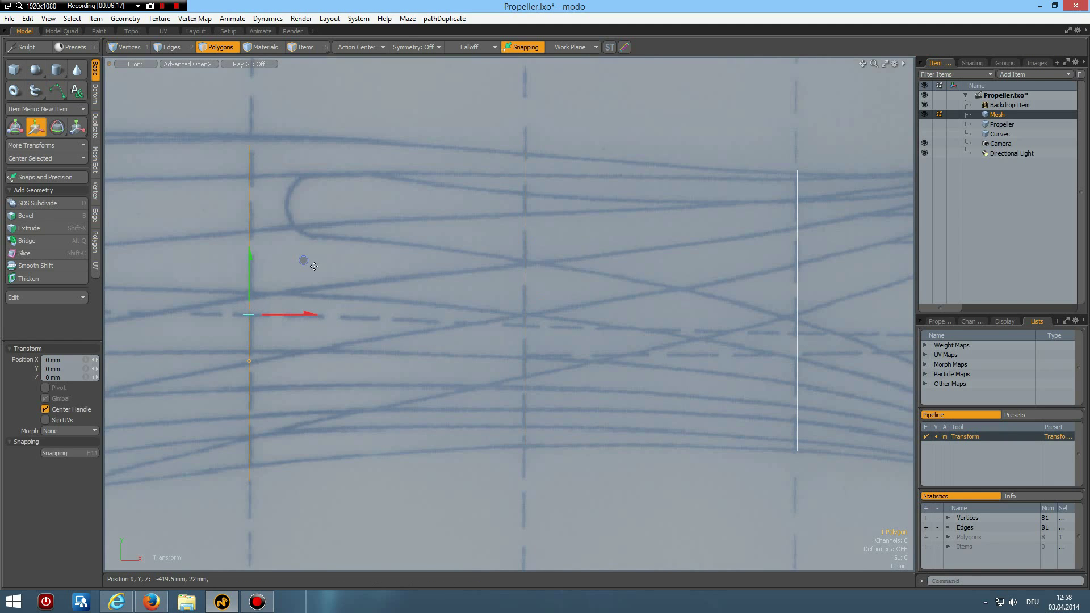
{"action": "left_click_drag", "start_coordinate": [303, 260], "coordinate": [306, 245]}
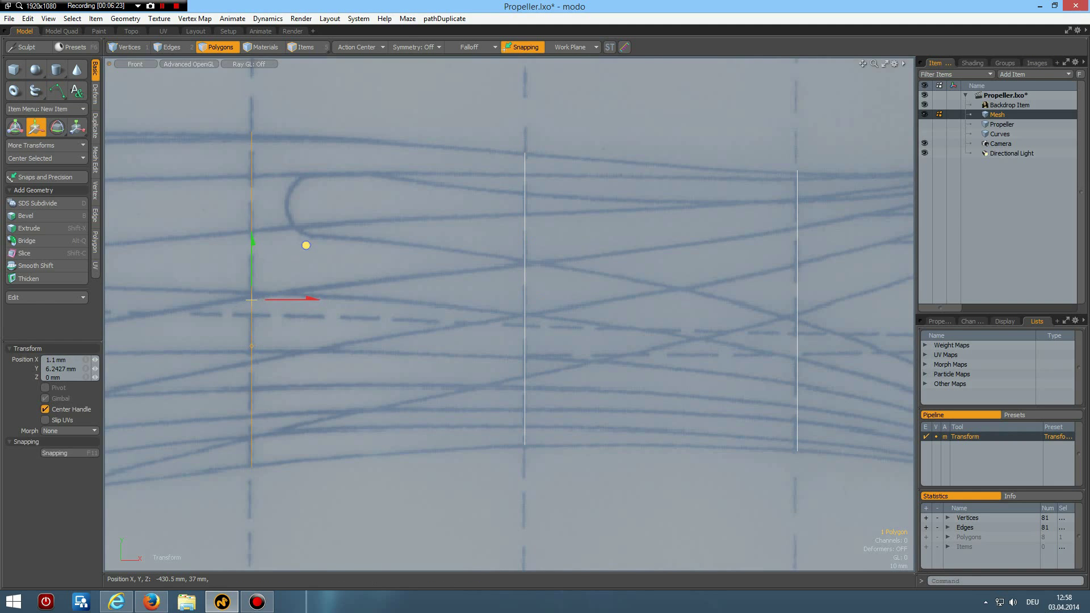
{"action": "key", "text": "q"}
Move the fourth section from the hub about -1 mm in X and -4 mm in Y, and scale it to the blade outline
{"action": "left_click_drag", "start_coordinate": [256, 348], "coordinate": [811, 351], "text": "alt+shift"}
{"action": "left_click", "coordinate": [541, 344]}
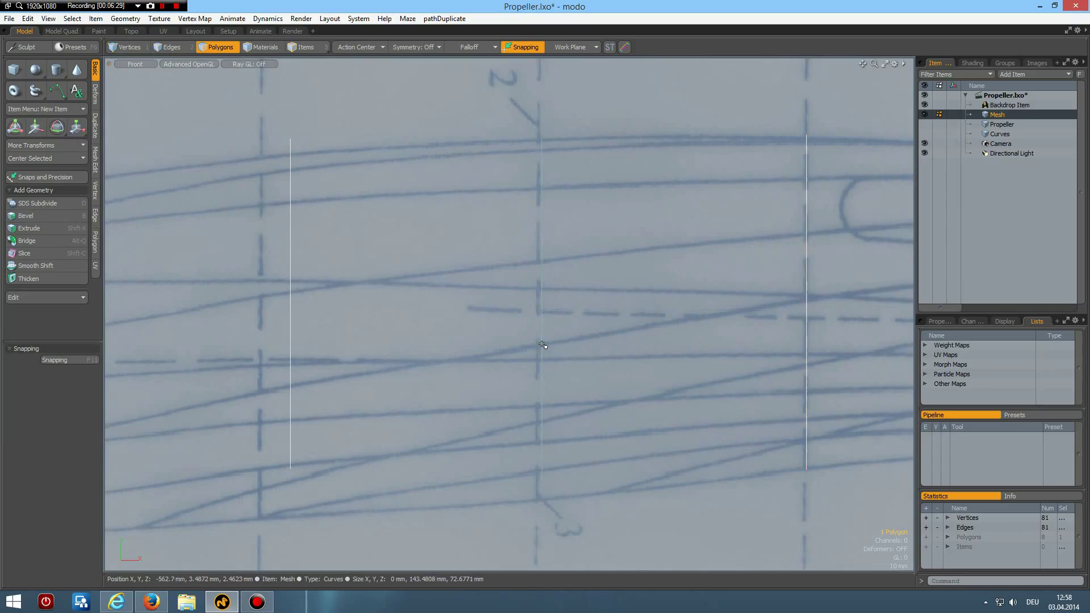
{"action": "key", "text": "w"}
{"action": "left_click_drag", "start_coordinate": [581, 288], "coordinate": [583, 288]}
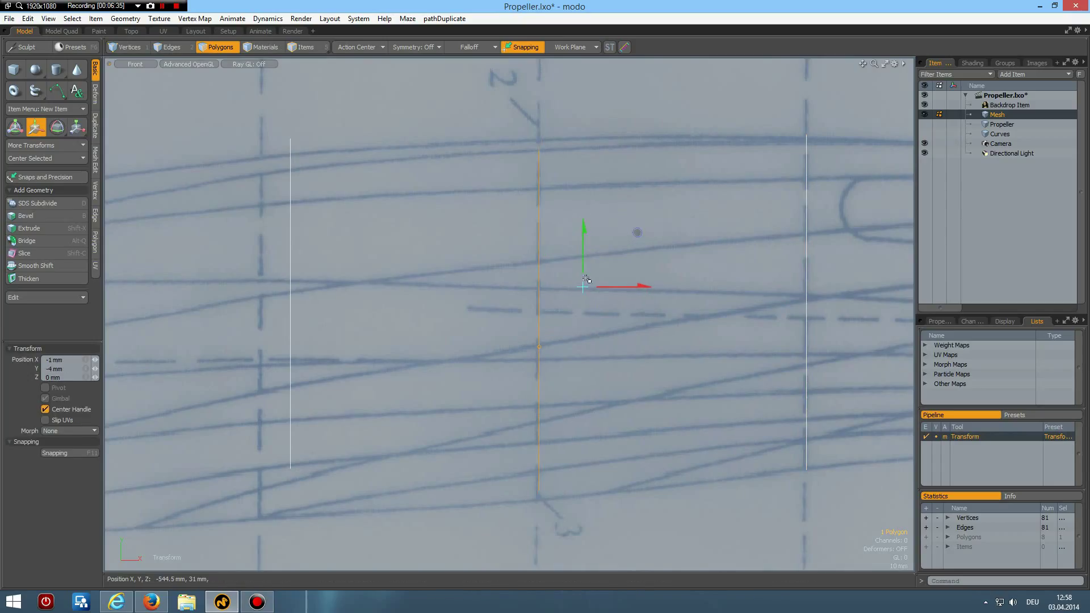
{"action": "key", "text": "r"}
{"action": "left_click_drag", "start_coordinate": [540, 258], "coordinate": [541, 254]}
{"action": "key", "text": "q"}
Move the fifth section from the hub onto its dashed station line and scale it to match the blade outline
{"action": "left_click", "coordinate": [291, 305]}
{"action": "key", "text": "w"}
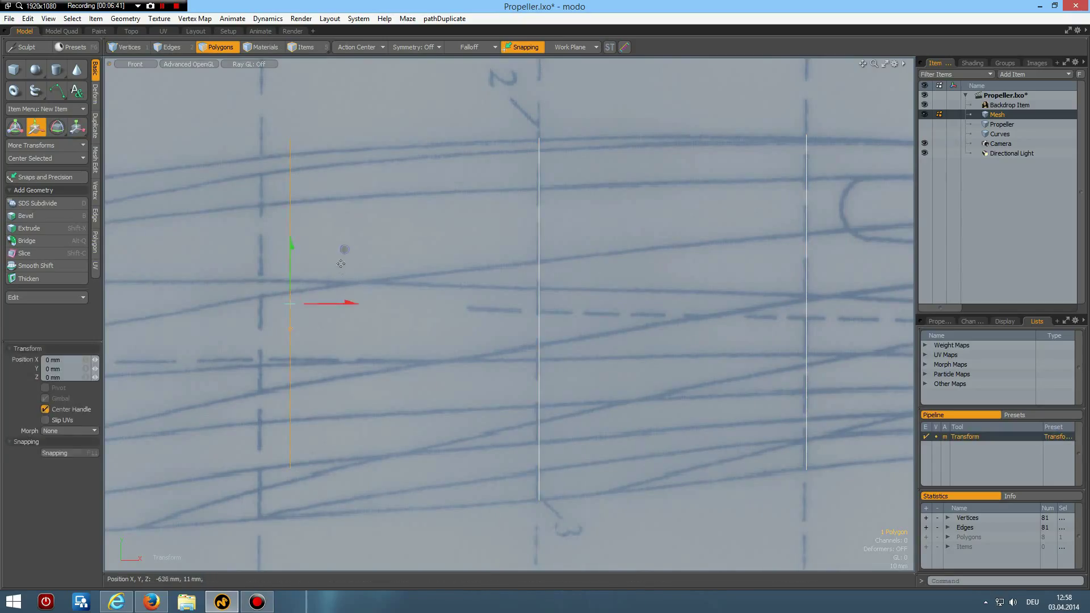
{"action": "left_click_drag", "start_coordinate": [346, 249], "coordinate": [809, 257]}
{"action": "key", "text": "r"}
{"action": "key", "text": "q"}
Move the sixth section from the hub about -18.5 mm in X and -30.5 mm in Y, and scale its height to the blade outline
{"action": "left_click", "coordinate": [544, 322]}
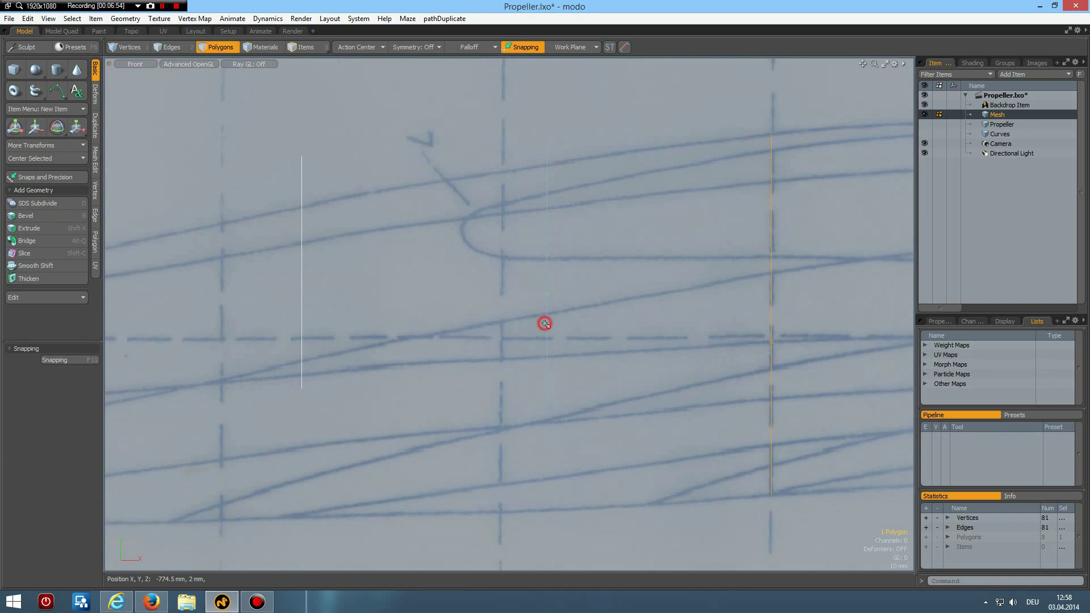
{"action": "key", "text": "w"}
{"action": "left_click_drag", "start_coordinate": [583, 259], "coordinate": [539, 331]}
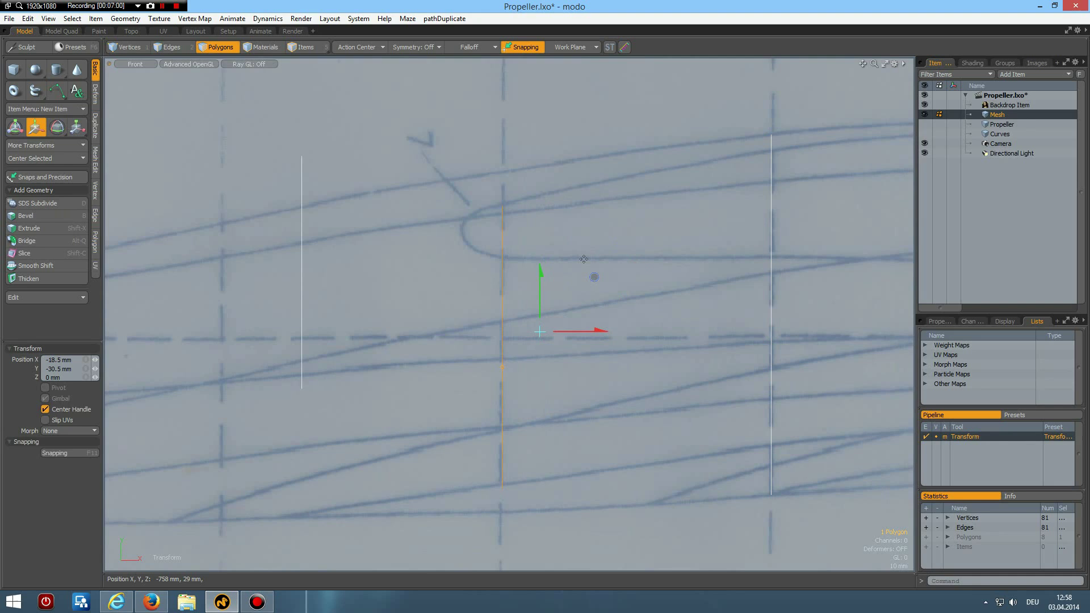
{"action": "key", "text": "r"}
{"action": "left_click_drag", "start_coordinate": [503, 281], "coordinate": [503, 266]}
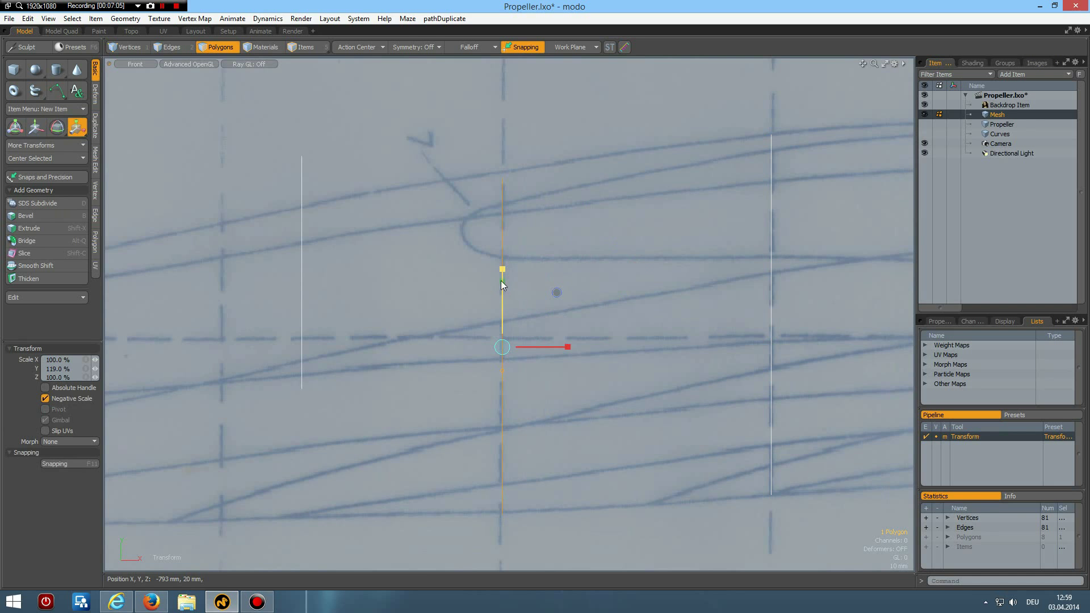
{"action": "key", "text": "space"}
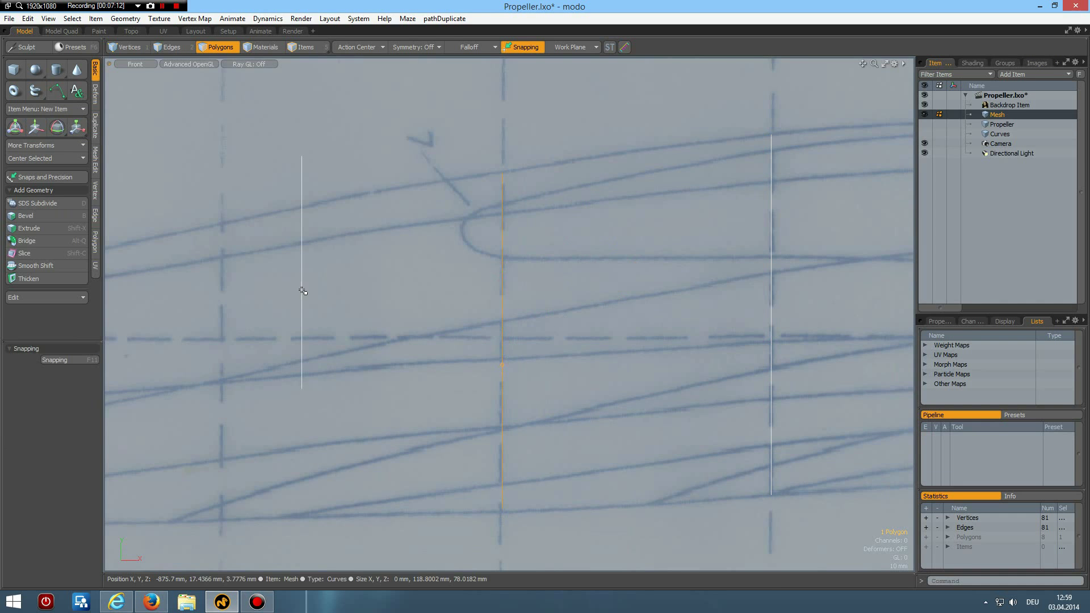
Move the seventh section from the hub onto its dashed station line and scale its height to match the blade outline
{"action": "left_click", "coordinate": [302, 290]}
{"action": "key", "text": "shift+a"}
{"action": "scroll", "coordinate": [554, 343], "scroll_direction": "down", "scroll_amount": 3}
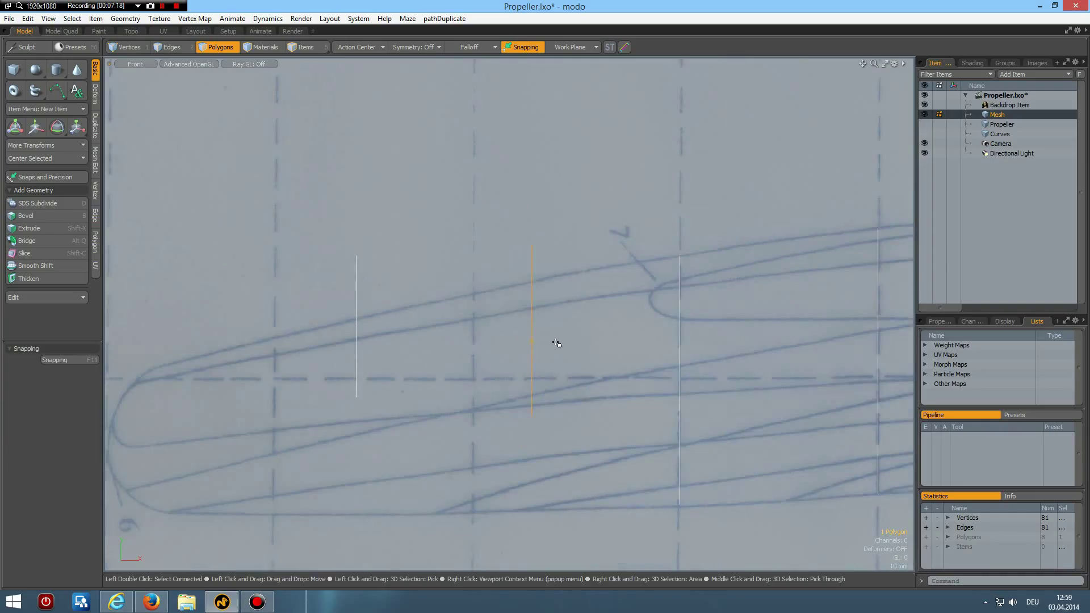
{"action": "key", "text": "r"}
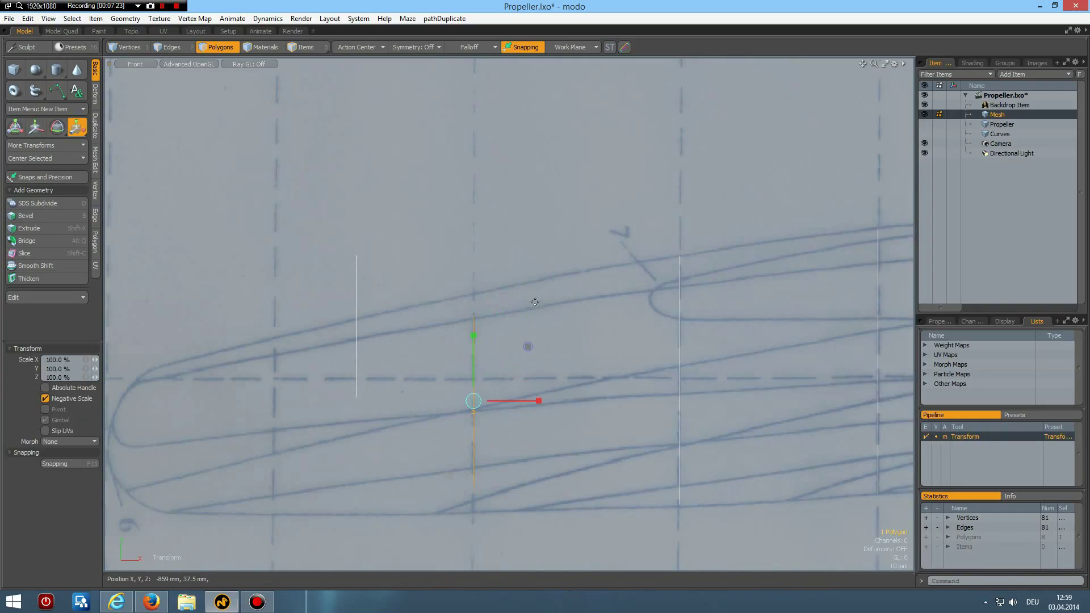
{"action": "mouse_move", "coordinate": [474, 336]}
{"action": "left_mouse_down"}
{"action": "mouse_move", "coordinate": [474, 317]}
{"action": "mouse_move", "coordinate": [473, 342]}
{"action": "left_mouse_up"}
{"action": "key", "text": "w"}
{"action": "key", "text": "space"}
Move the eighth section from the hub onto the last station line before the tip and fit it to the blade outline
{"action": "left_click", "coordinate": [356, 347]}
{"action": "key", "text": "w"}
{"action": "left_click_drag", "start_coordinate": [400, 295], "coordinate": [275, 359]}
{"action": "key", "text": "r"}
{"action": "key", "text": "w"}
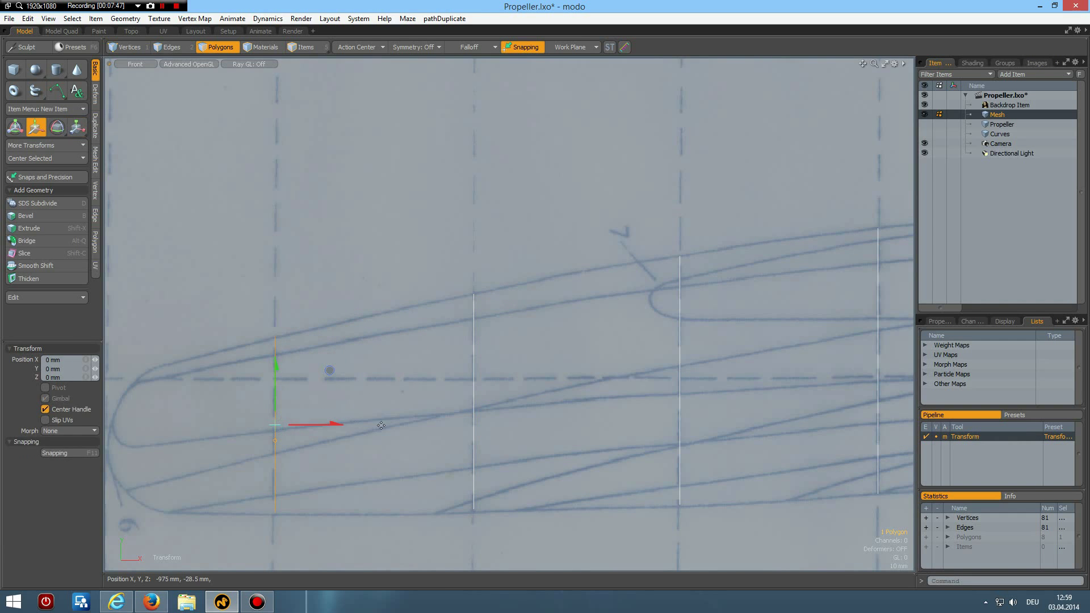
Duplicate the outermost section, move the copy about -73.5 mm in X towards the tip and scale it to about 68.5% in Y
{"action": "left_click_drag", "start_coordinate": [399, 473], "coordinate": [764, 384], "text": "alt"}
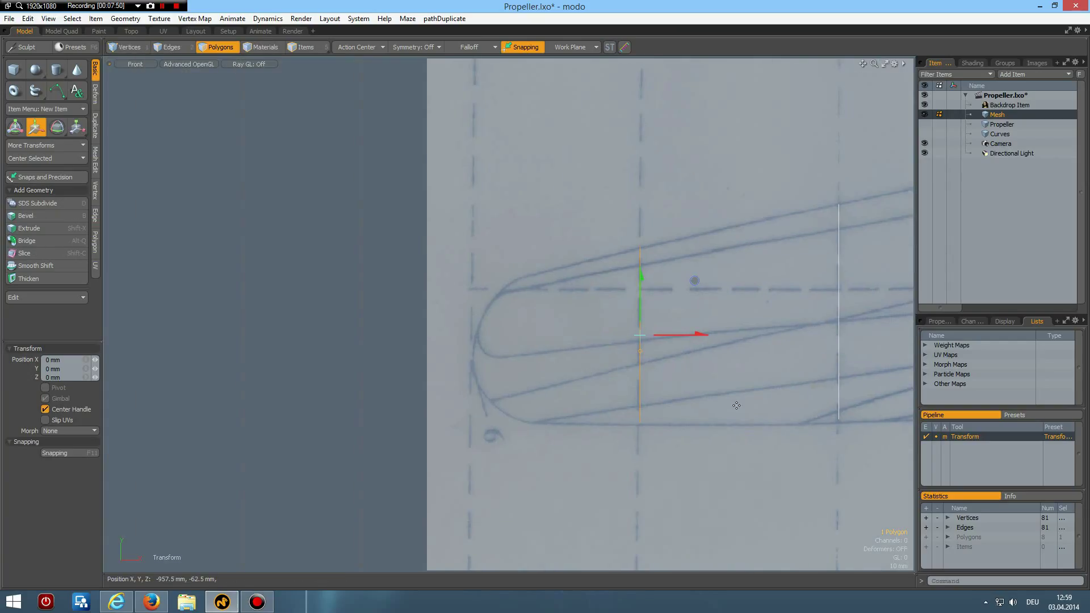
{"action": "key", "text": "q"}
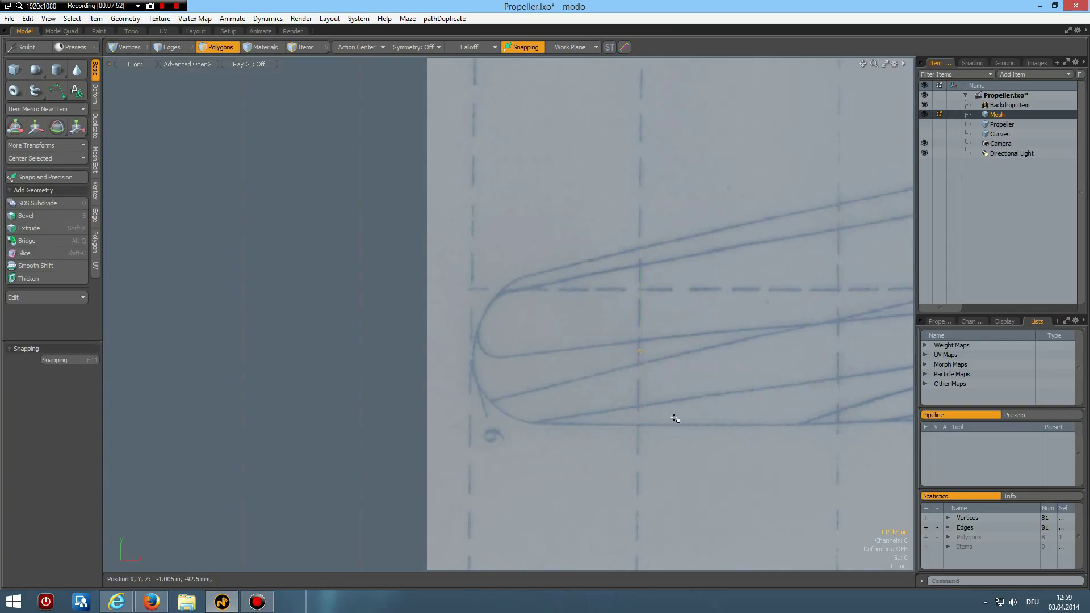
{"action": "key", "text": "ctrl+c"}
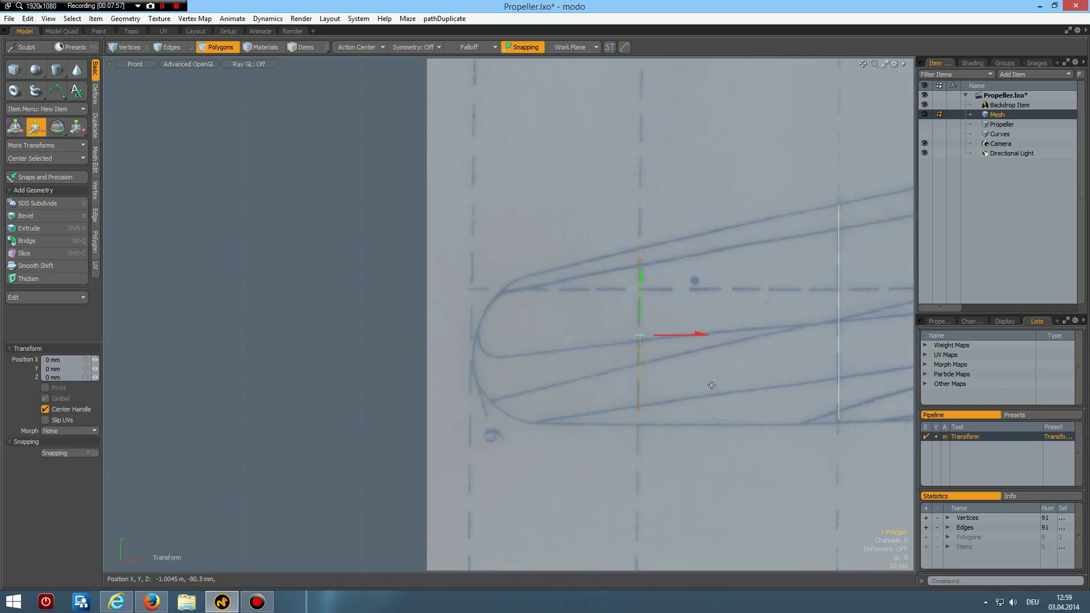
{"action": "key", "text": "w"}
{"action": "left_click_drag", "start_coordinate": [696, 337], "coordinate": [563, 335]}
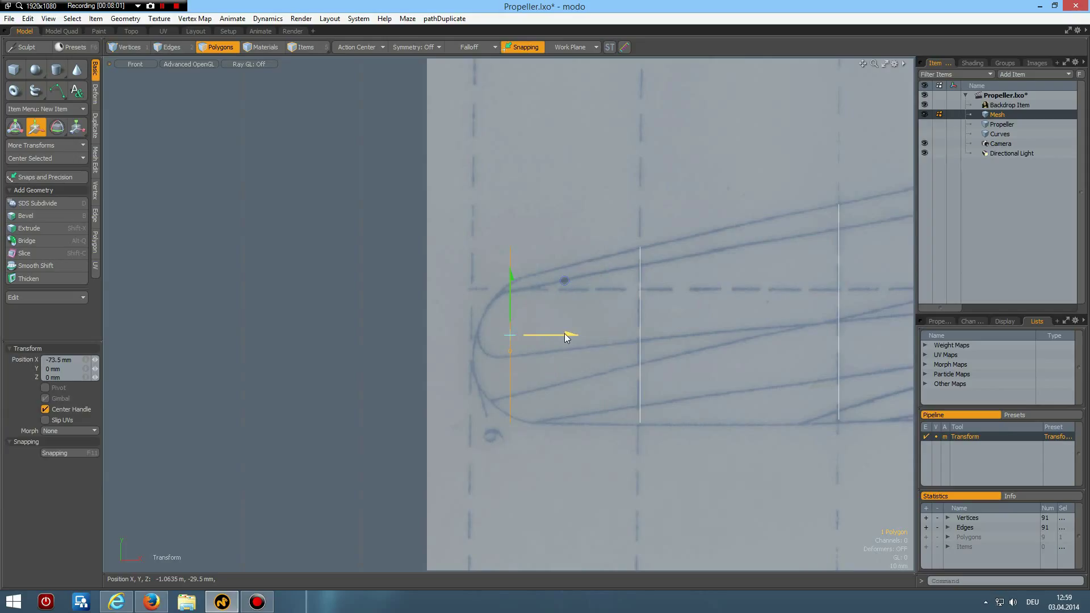
{"action": "key", "text": "r"}
{"action": "mouse_move", "coordinate": [511, 272]}
{"action": "left_mouse_down"}
{"action": "mouse_move", "coordinate": [510, 290]}
{"action": "mouse_move", "coordinate": [510, 269]}
{"action": "left_mouse_up"}
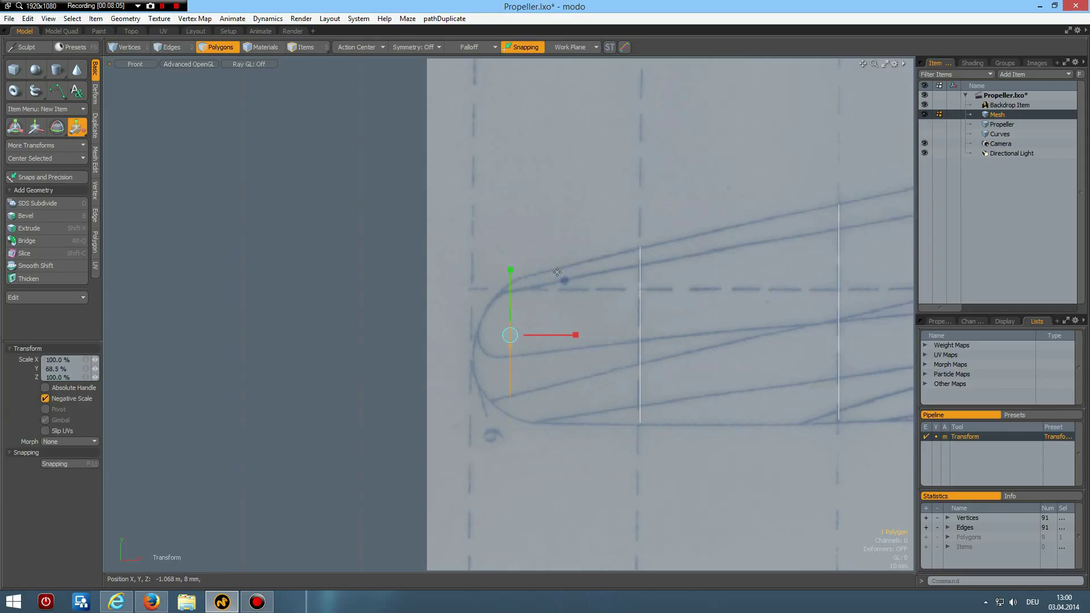
Tilt the tip section to follow the blade's rounded end and move it about 8.5 mm in X and -9.5 mm in Y
{"action": "key", "text": "e"}
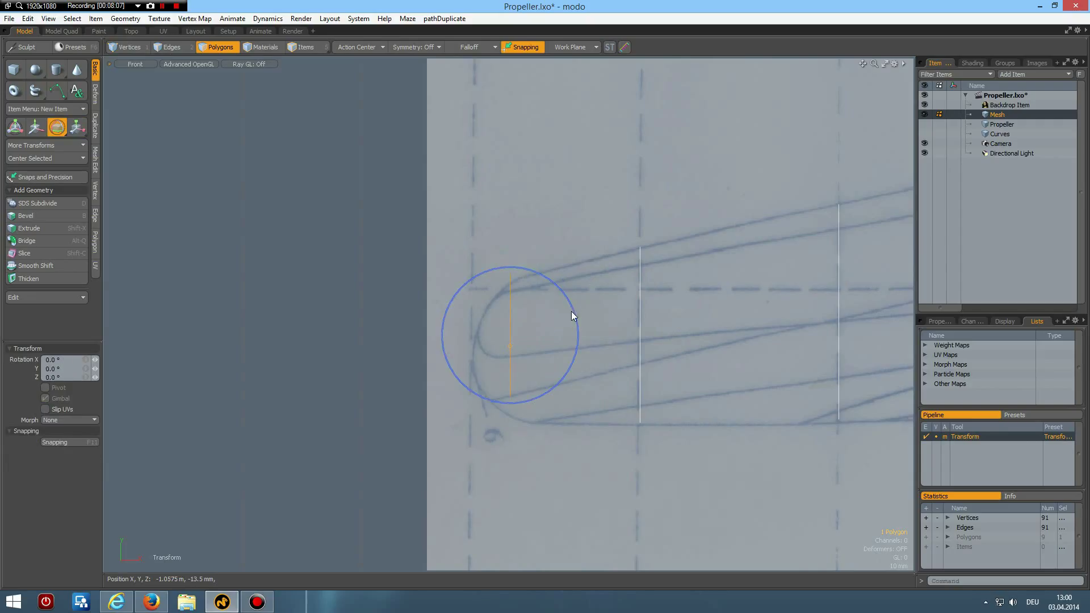
{"action": "left_click_drag", "start_coordinate": [574, 311], "coordinate": [550, 330]}
{"action": "key", "text": "w"}
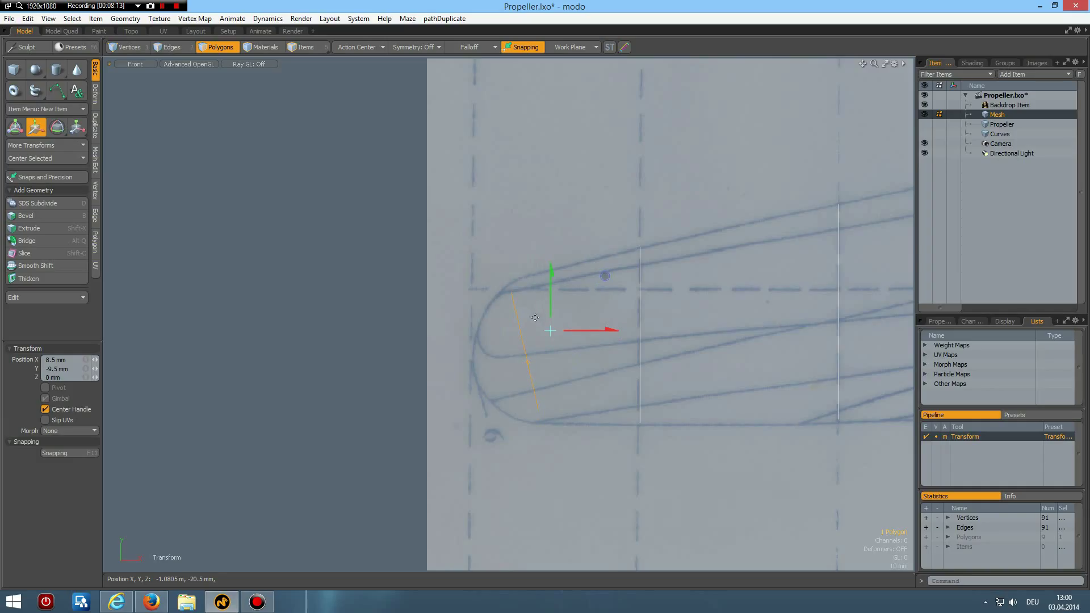
{"action": "key", "text": "q"}
{"action": "left_click", "coordinate": [516, 197]}
{"action": "scroll", "coordinate": [515, 199], "scroll_direction": "down", "scroll_amount": 4}
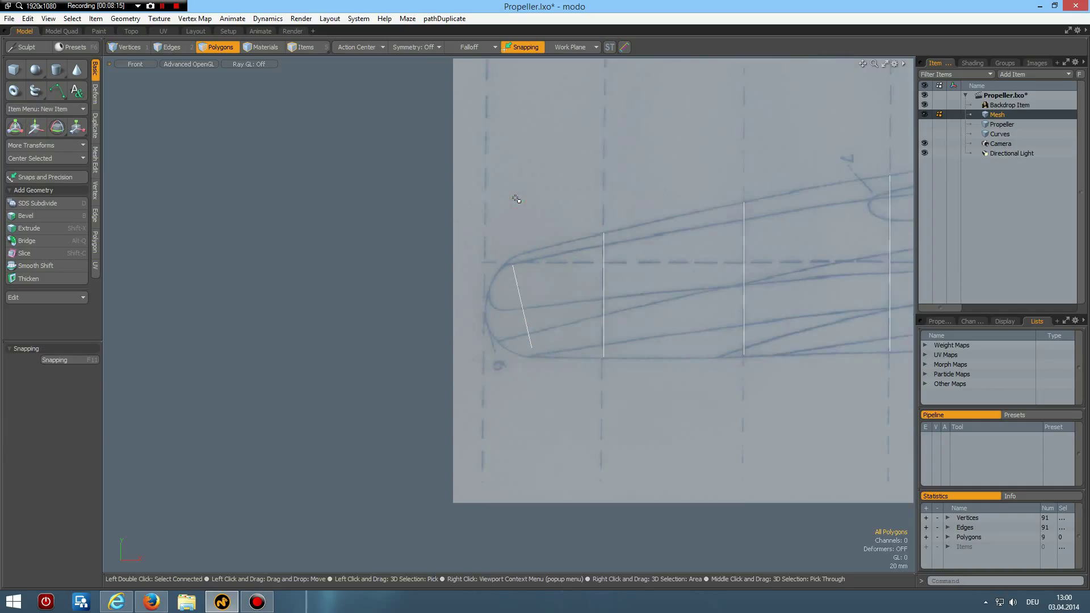
Create a 24-sided cylinder along the Z axis at the propeller hub's center, with a radius of about 103 mm
{"action": "left_click_drag", "start_coordinate": [752, 291], "coordinate": [504, 289], "text": "alt"}
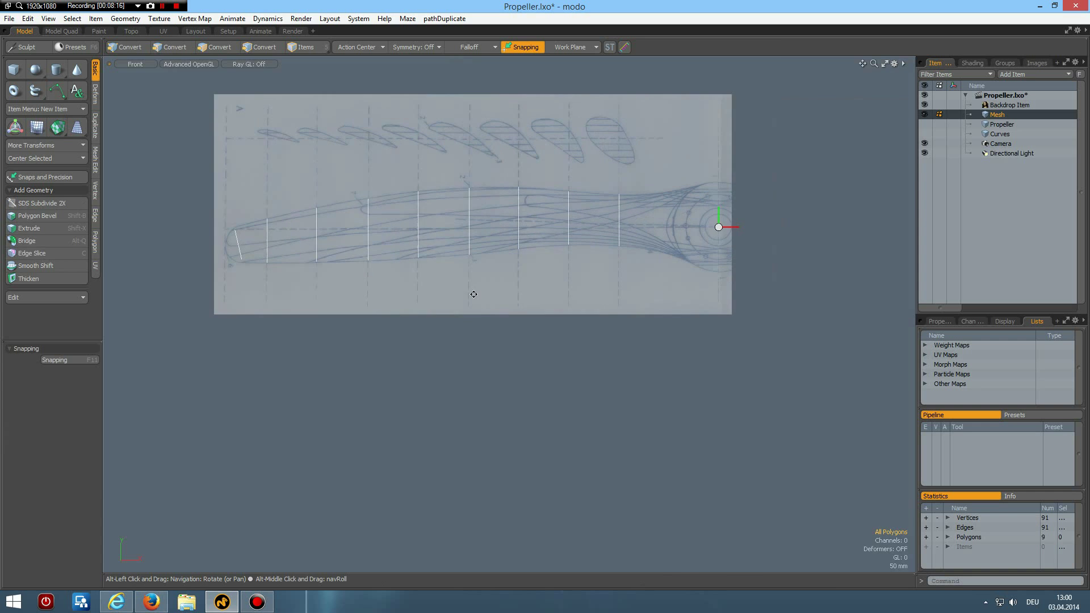
{"action": "left_click_drag", "start_coordinate": [474, 294], "coordinate": [396, 345], "text": "alt"}
{"action": "scroll", "coordinate": [621, 280], "scroll_direction": "up", "scroll_amount": 6}
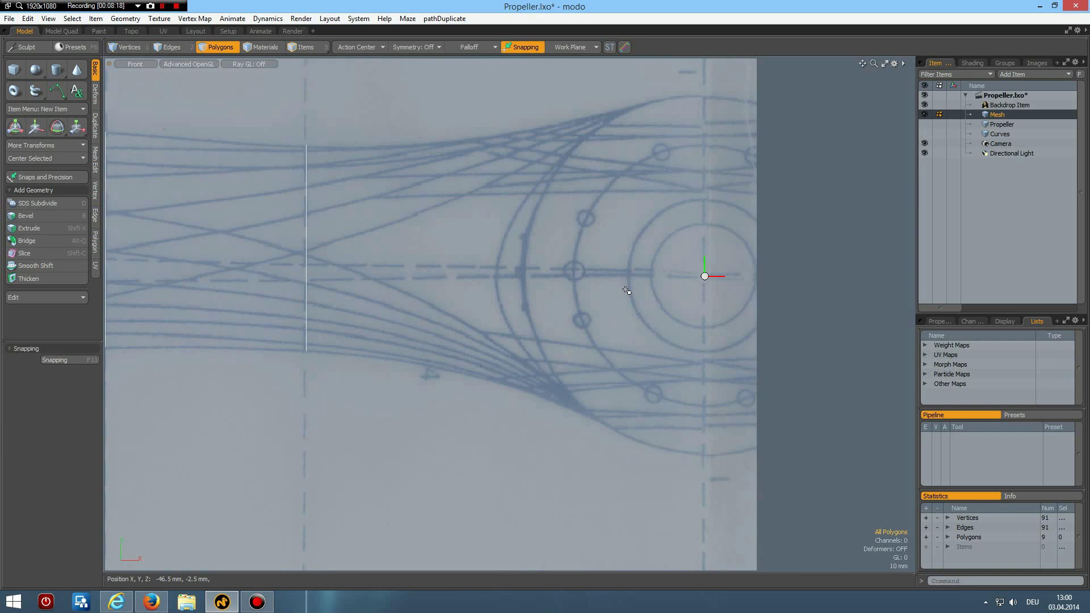
{"action": "scroll", "coordinate": [625, 290], "scroll_direction": "up", "scroll_amount": 1}
{"action": "left_click_drag", "start_coordinate": [684, 246], "coordinate": [505, 304], "text": "alt"}
{"action": "scroll", "coordinate": [523, 307], "scroll_direction": "down", "scroll_amount": 1}
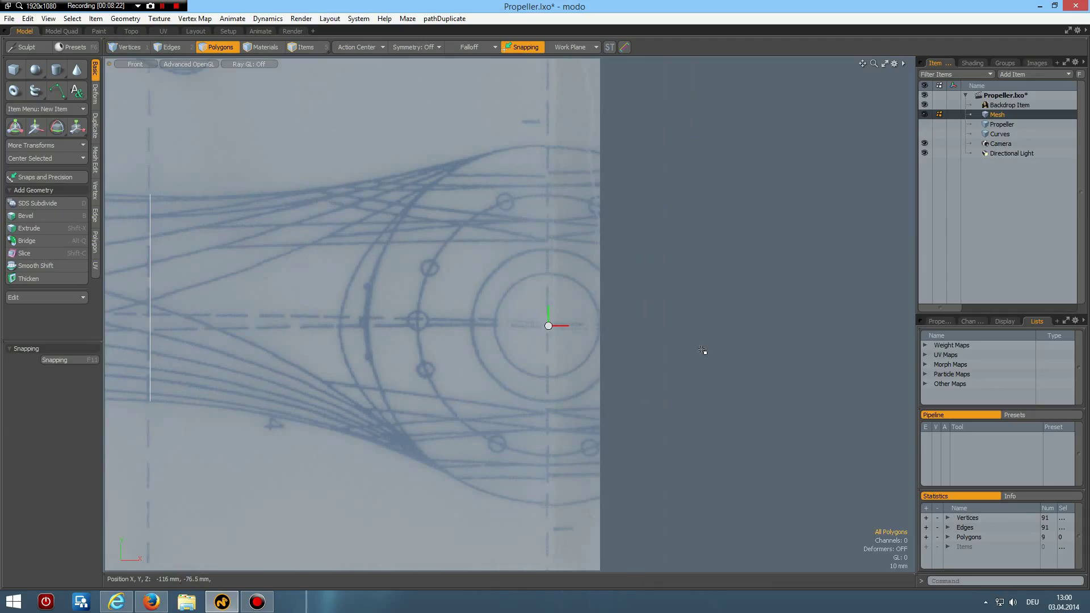
{"action": "left_click", "coordinate": [57, 69]}
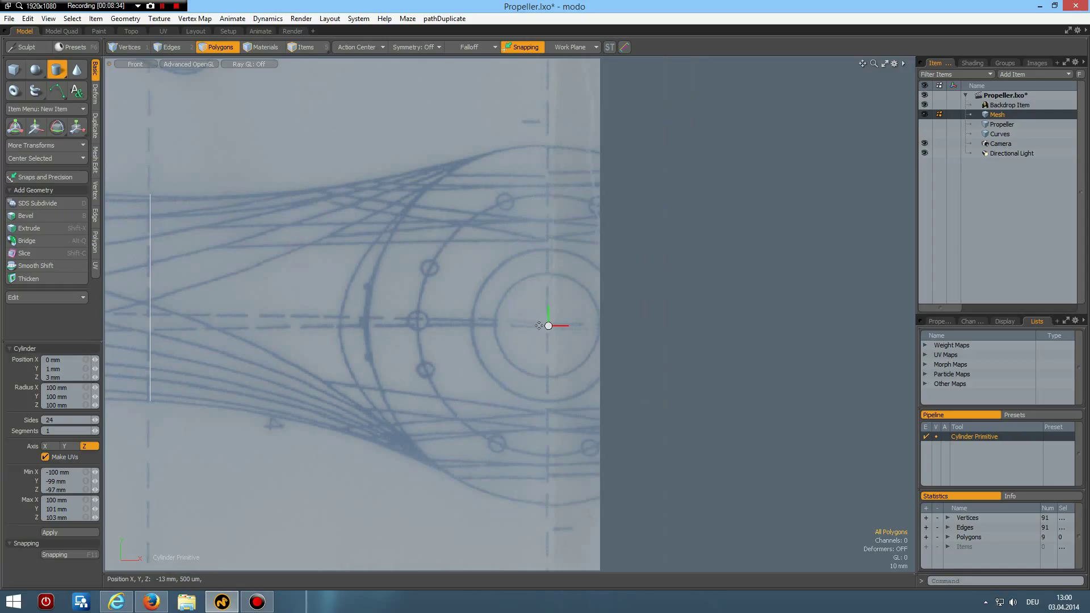
{"action": "left_click_drag", "start_coordinate": [549, 325], "coordinate": [731, 326], "text": "ctrl"}
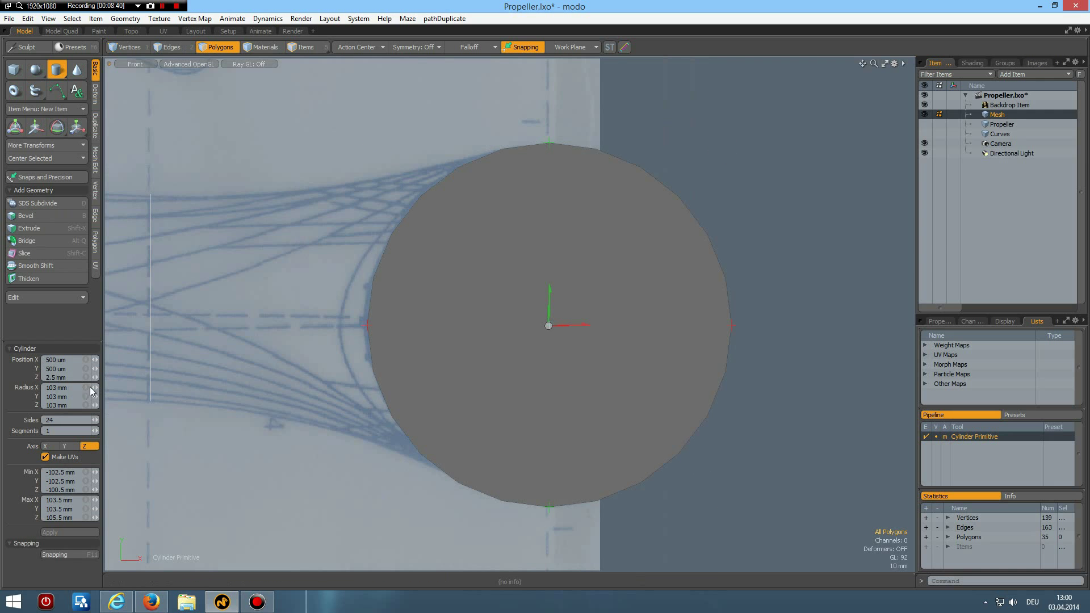
Set the hub cylinder's radius to 100 mm and its position to 0 mm on all three axes
{"action": "left_click", "coordinate": [87, 388]}
{"action": "type", "text": "1"}
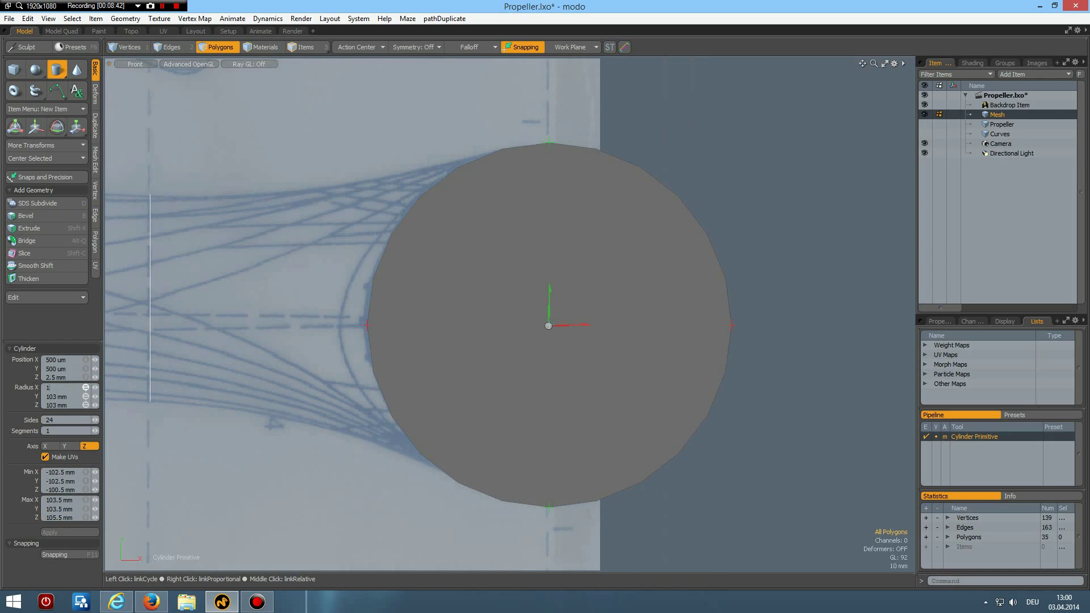
{"action": "type", "text": "00"}
{"action": "key", "text": "Return"}
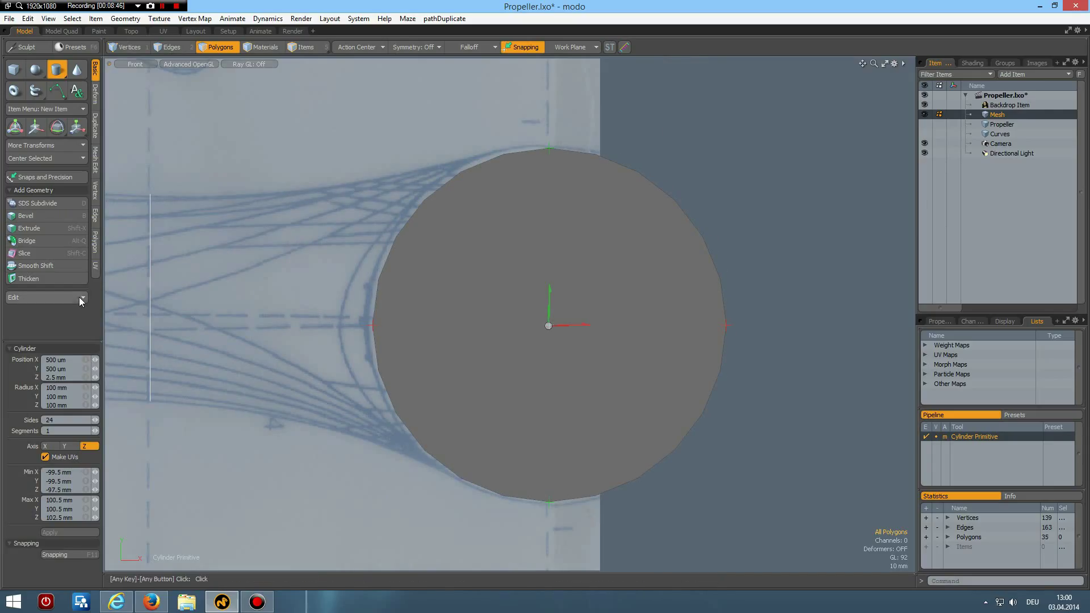
{"action": "left_click", "coordinate": [86, 360]}
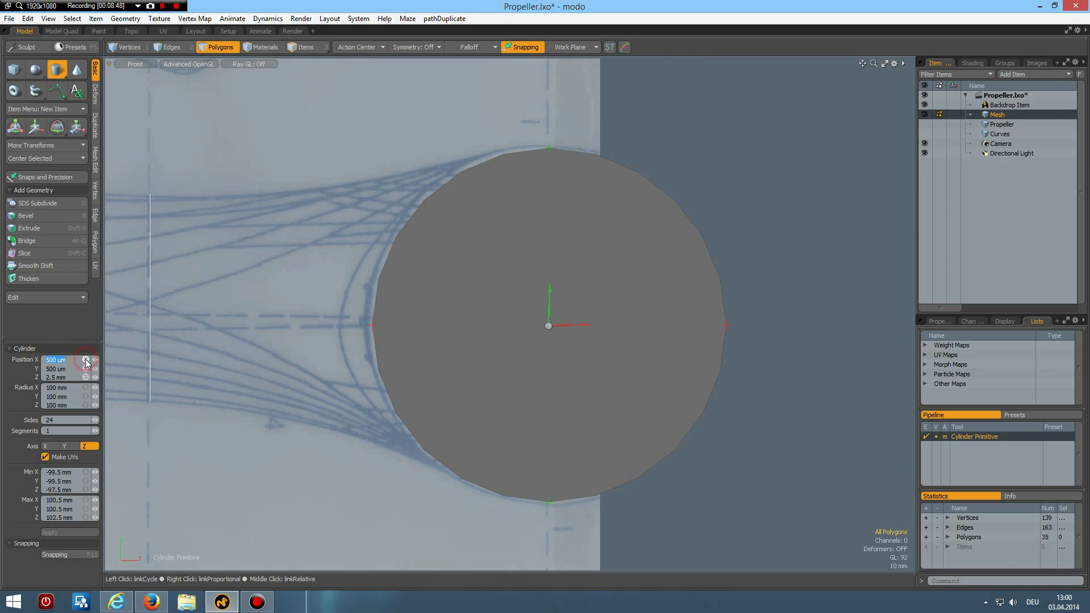
{"action": "type", "text": "0"}
{"action": "key", "text": "Return"}
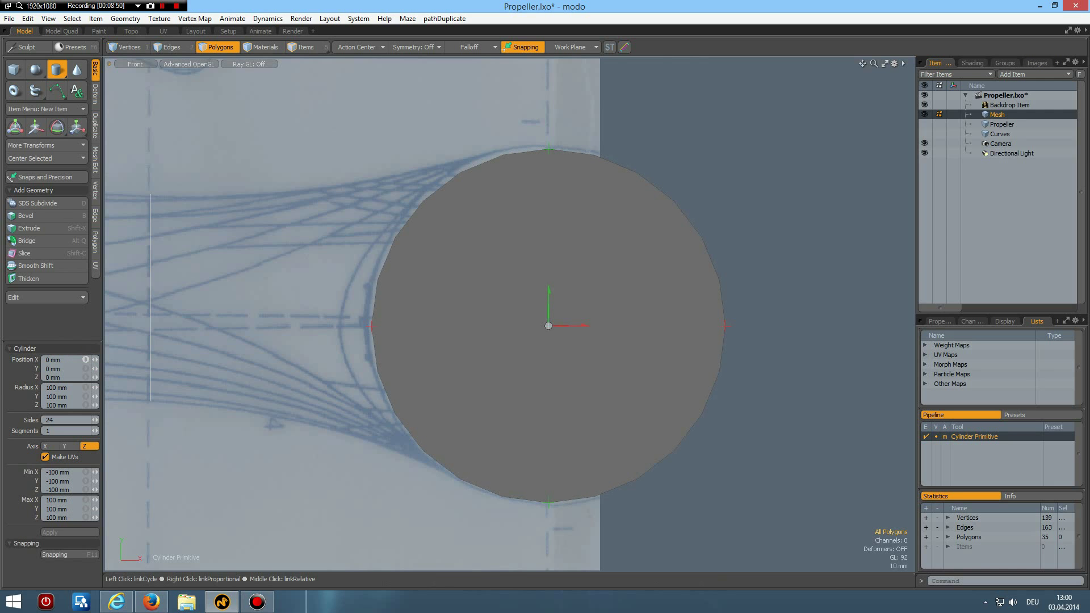
{"action": "key", "text": "space"}
In a perspective view, select the whole hub cylinder and scale it to 50% in Z
{"action": "key", "text": "ctrl+space"}
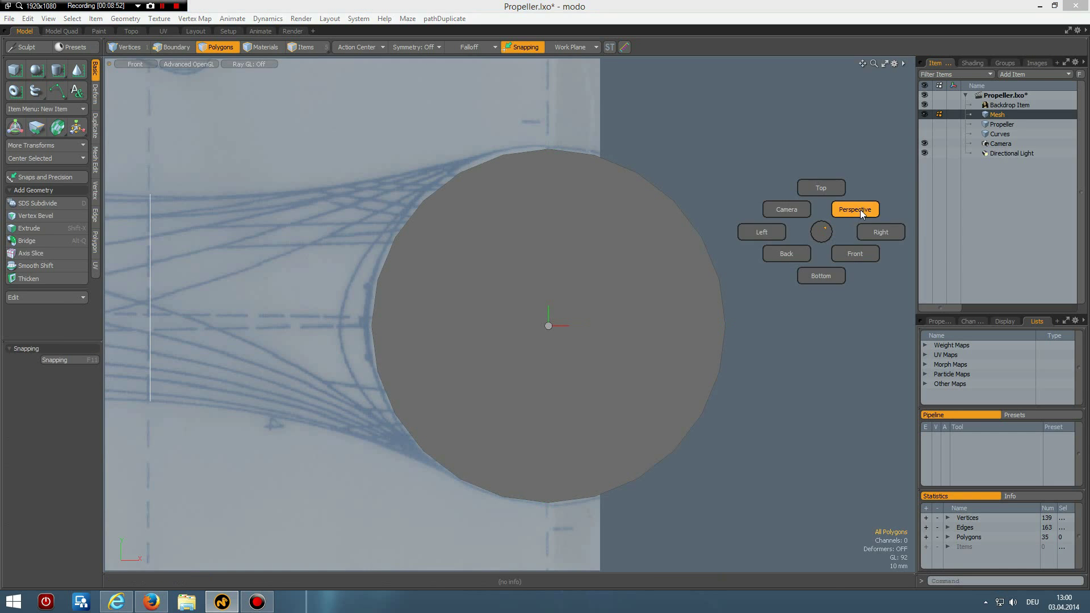
{"action": "left_click", "coordinate": [860, 210]}
{"action": "left_click_drag", "start_coordinate": [784, 248], "coordinate": [564, 291], "text": "alt"}
{"action": "scroll", "coordinate": [589, 257], "scroll_direction": "down", "scroll_amount": 5}
{"action": "key", "text": "3"}
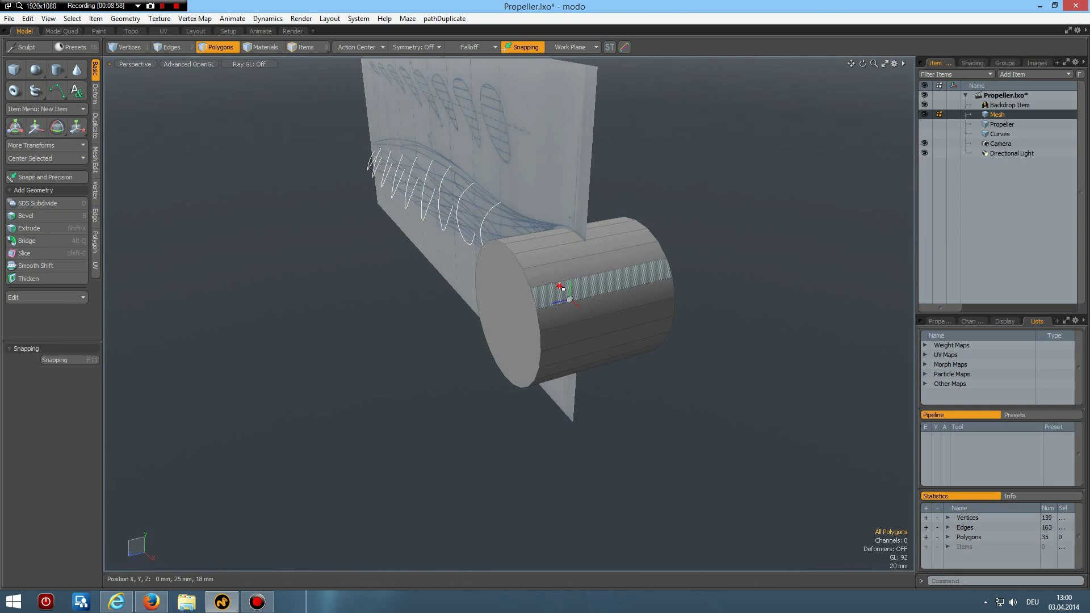
{"action": "double_click", "coordinate": [559, 287]}
{"action": "key", "text": "r"}
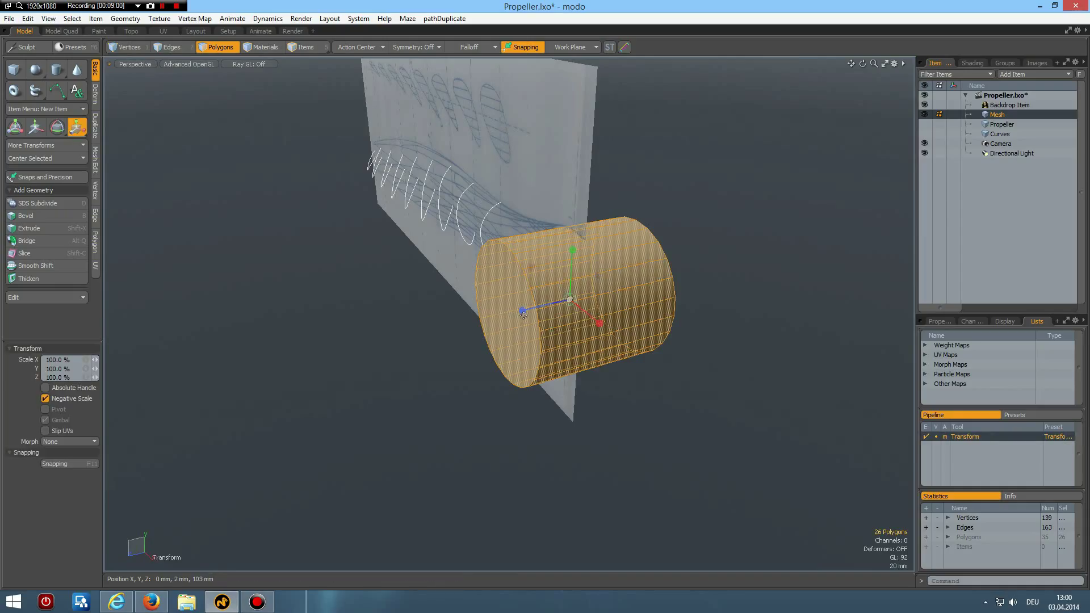
{"action": "left_click_drag", "start_coordinate": [523, 312], "coordinate": [548, 304]}
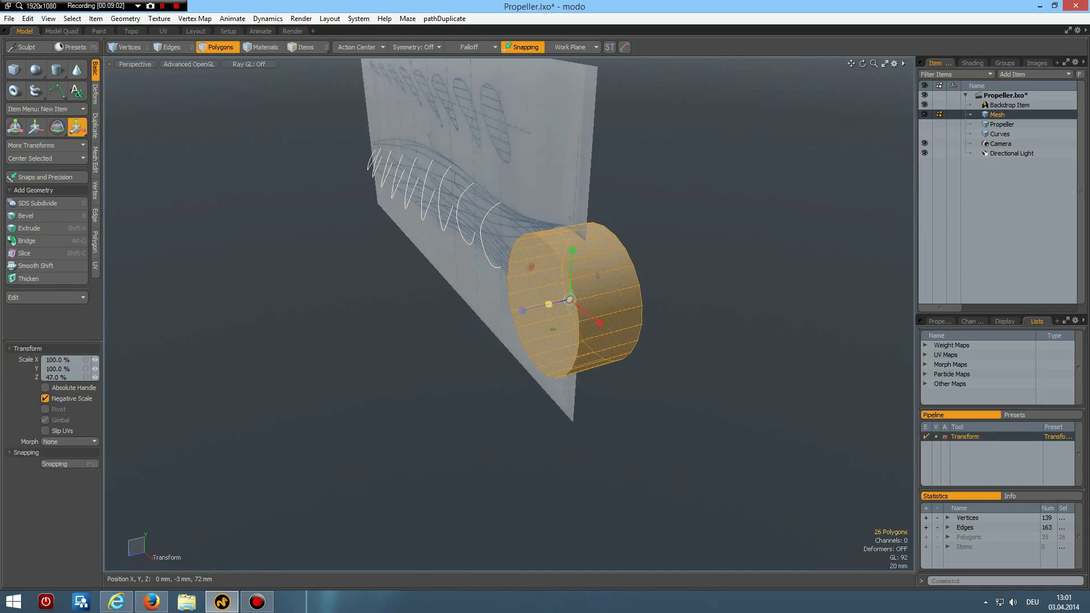
{"action": "left_click", "coordinate": [73, 376]}
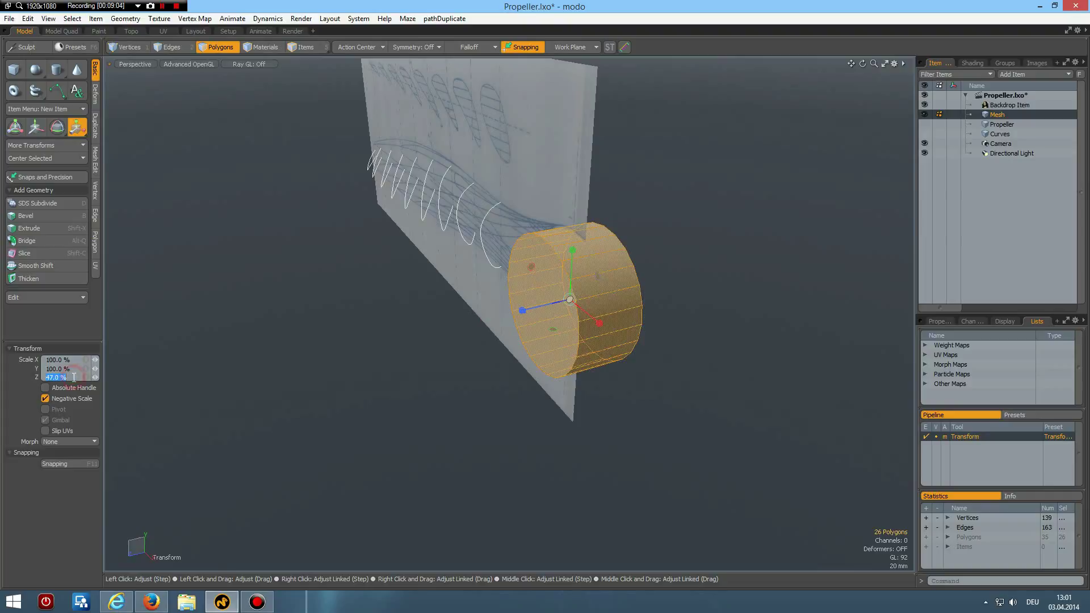
{"action": "type", "text": "50"}
{"action": "key", "text": "Return"}
{"action": "key", "text": "space"}
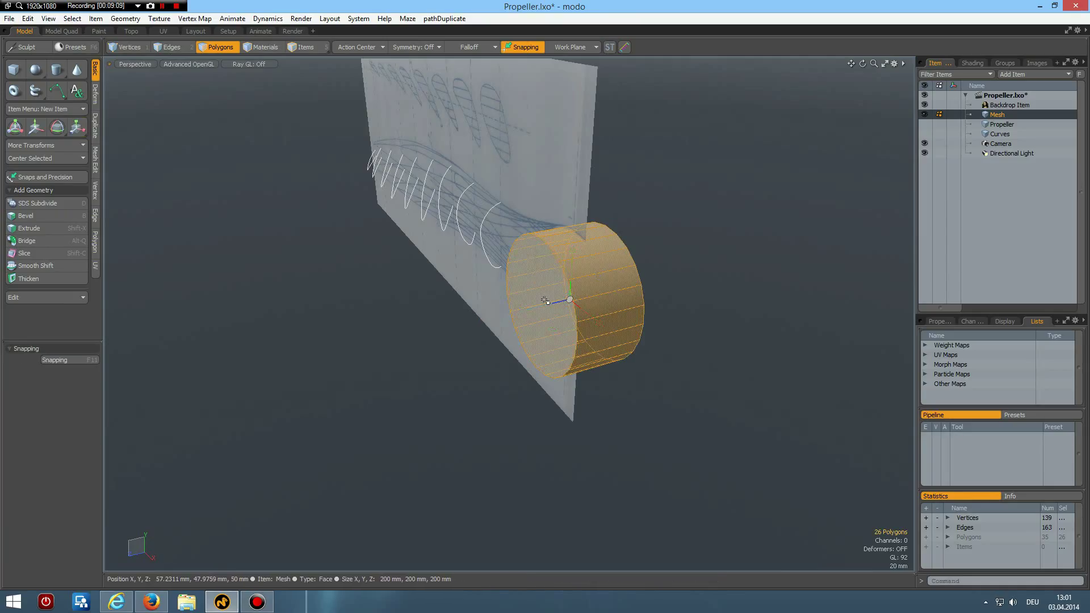
Inset both end faces of the hub cylinder by 6 mm with Polygon Bevel and delete the inner polygons
{"action": "left_click", "coordinate": [544, 300]}
{"action": "left_click_drag", "start_coordinate": [726, 312], "coordinate": [515, 297], "text": "alt"}
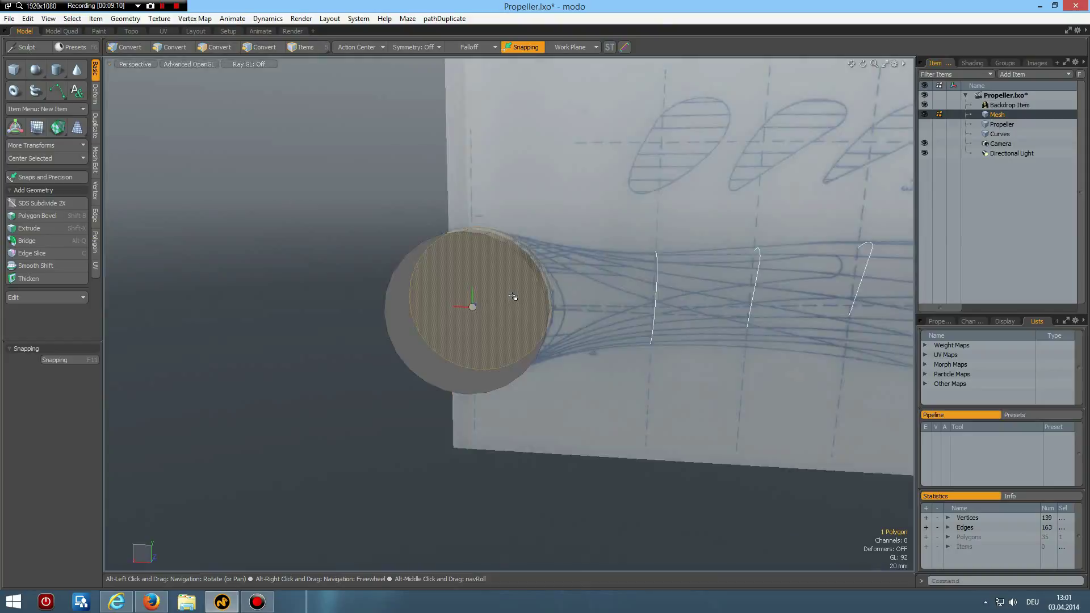
{"action": "left_click", "coordinate": [481, 311], "text": "shift"}
{"action": "key", "text": "shift+b"}
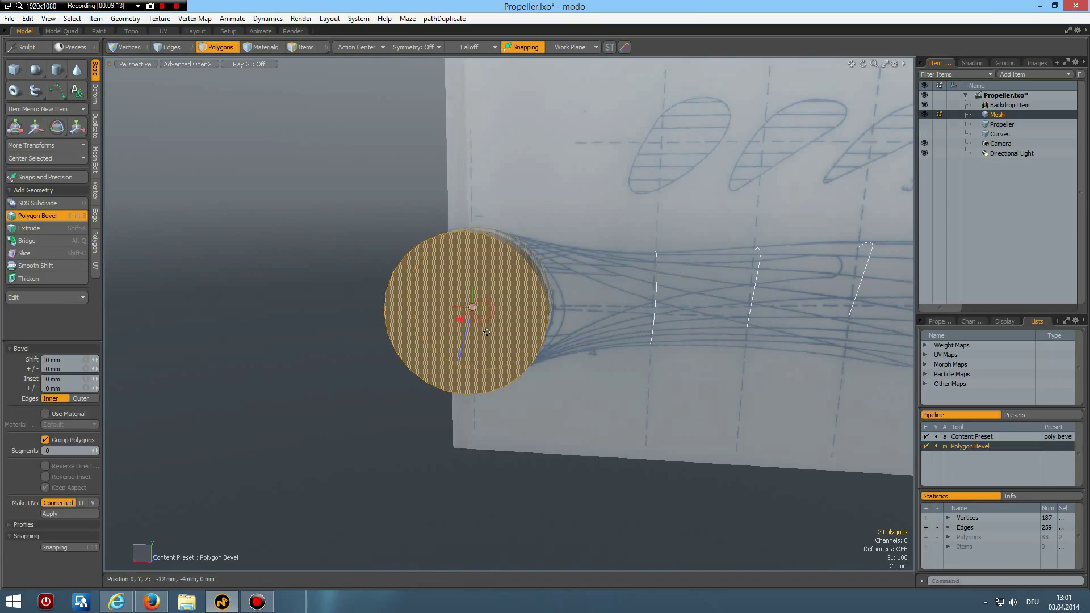
{"action": "left_click_drag", "start_coordinate": [460, 321], "coordinate": [464, 312]}
{"action": "key", "text": "Delete"}
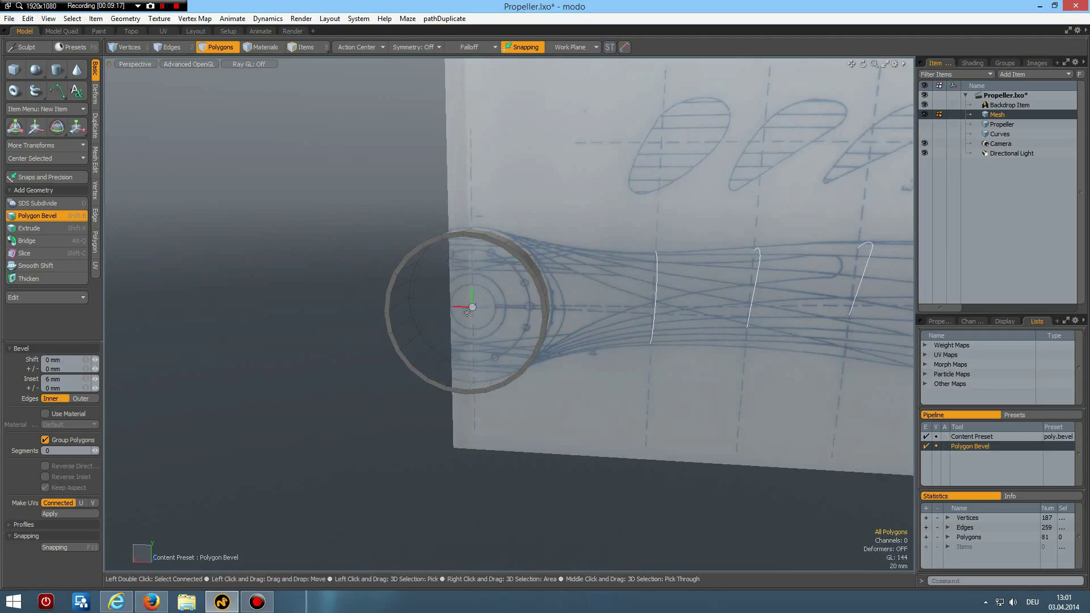
Delete the positive-X half of the hub ring in the front view, keeping the half on the blade's side
{"action": "key", "text": "KP_2"}
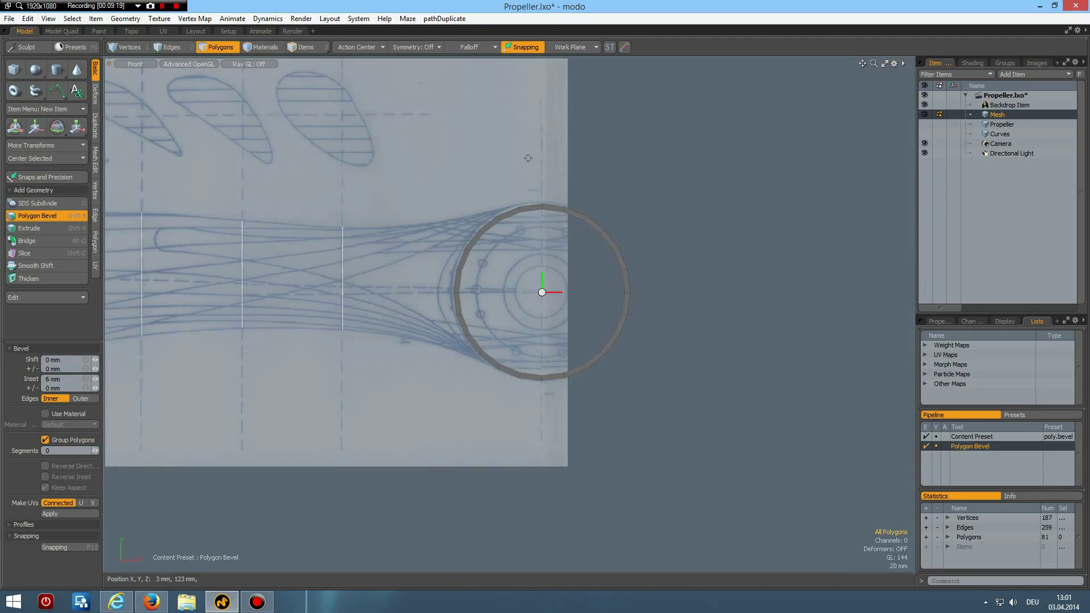
{"action": "key", "text": "q"}
{"action": "right_click_drag", "start_coordinate": [538, 180], "coordinate": [673, 518]}
{"action": "key", "text": "Delete"}
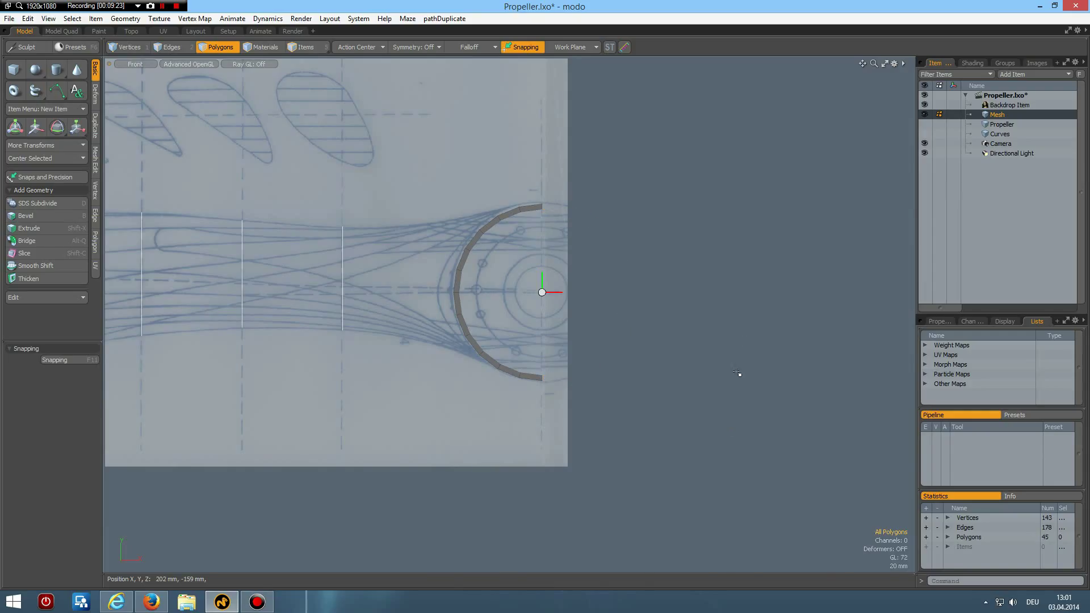
Hide the blueprint backdrop, leaving the blade section curves and half-ring hub showing in the front view
{"action": "scroll", "coordinate": [762, 365], "scroll_direction": "down", "scroll_amount": 5}
{"action": "scroll", "coordinate": [760, 363], "scroll_direction": "up", "scroll_amount": 2}
{"action": "left_click_drag", "start_coordinate": [503, 311], "coordinate": [617, 283], "text": "alt+shift"}
{"action": "left_click", "coordinate": [925, 105]}
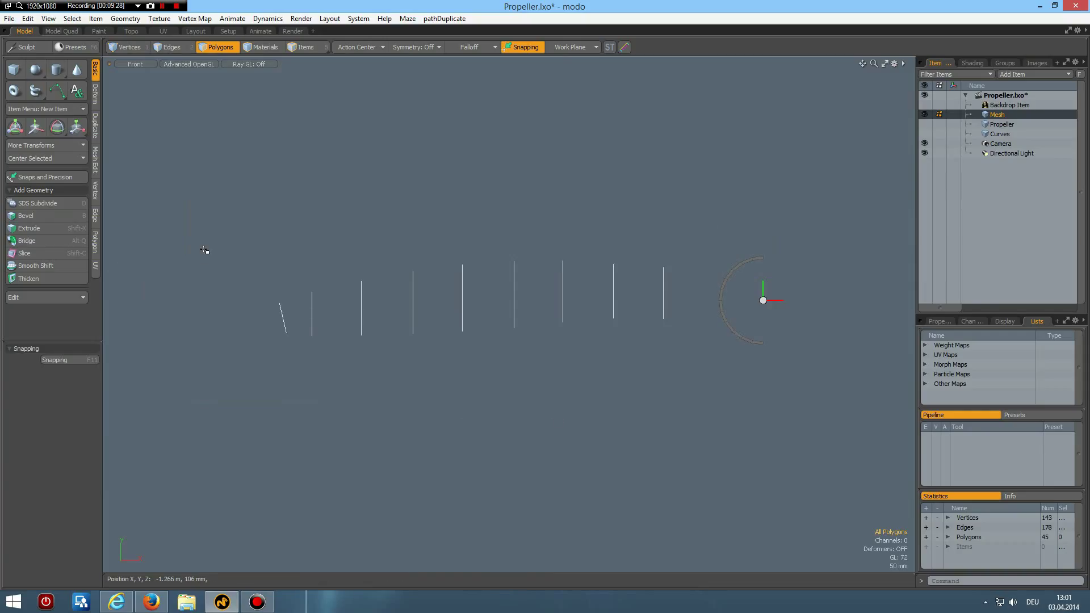
Try to bridge all nine blade section curves in one continuous bridge, and undo it
{"action": "mouse_move", "coordinate": [202, 241]}
{"action": "left_mouse_down"}
{"action": "mouse_move", "coordinate": [241, 292]}
{"action": "mouse_move", "coordinate": [695, 405]}
{"action": "left_mouse_up"}
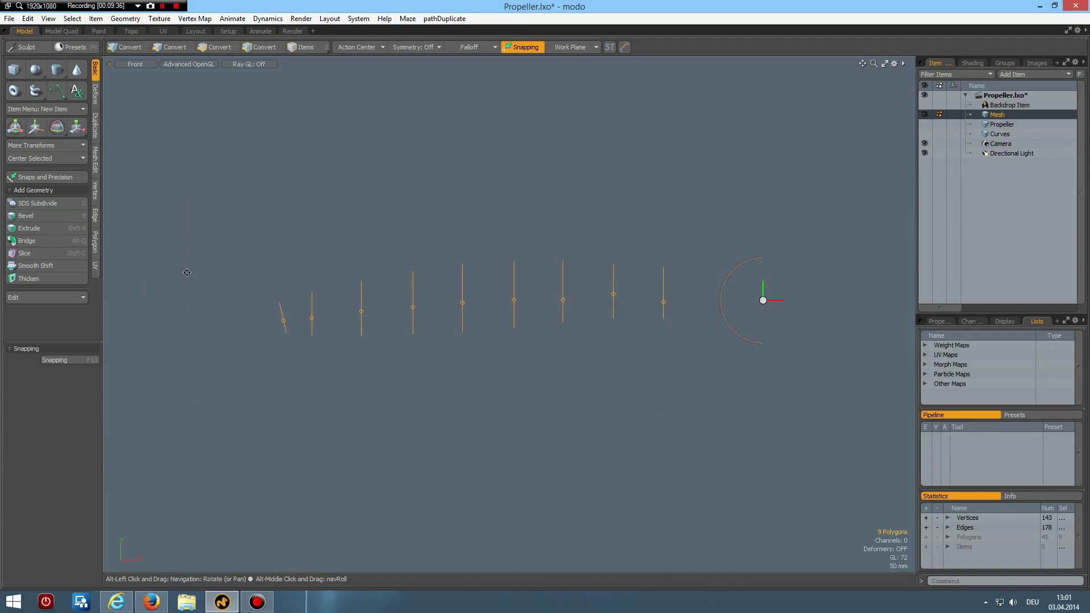
{"action": "key", "text": "alt+q"}
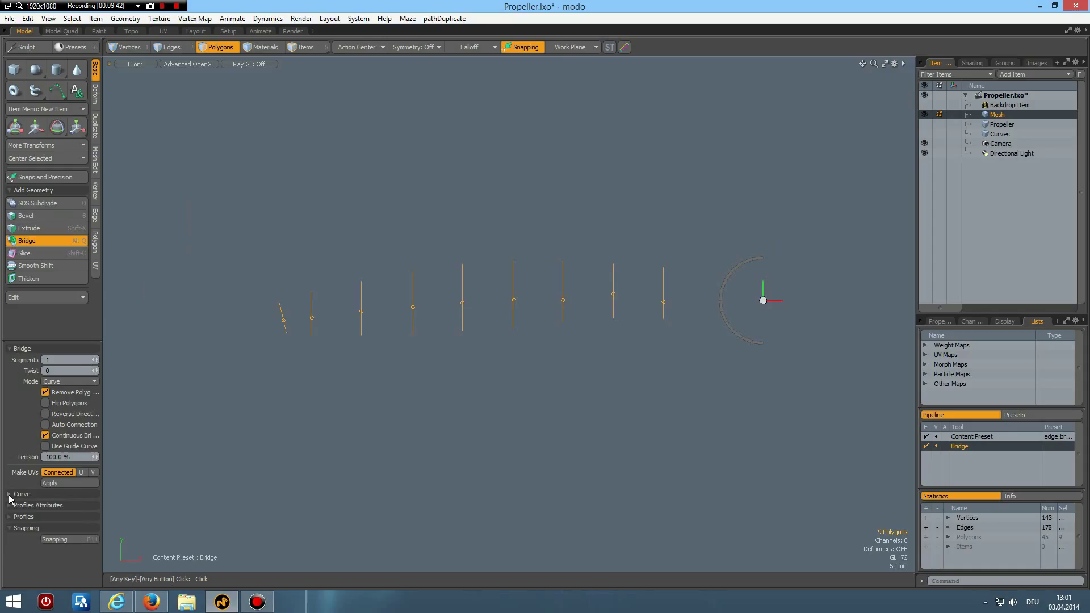
{"action": "left_click", "coordinate": [10, 495]}
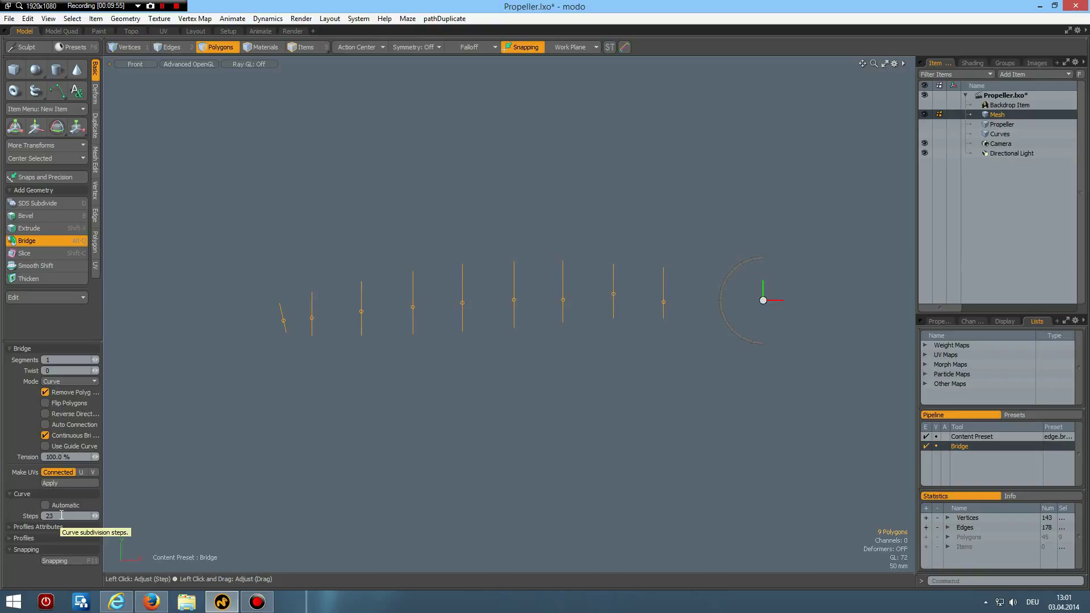
{"action": "left_click", "coordinate": [292, 402]}
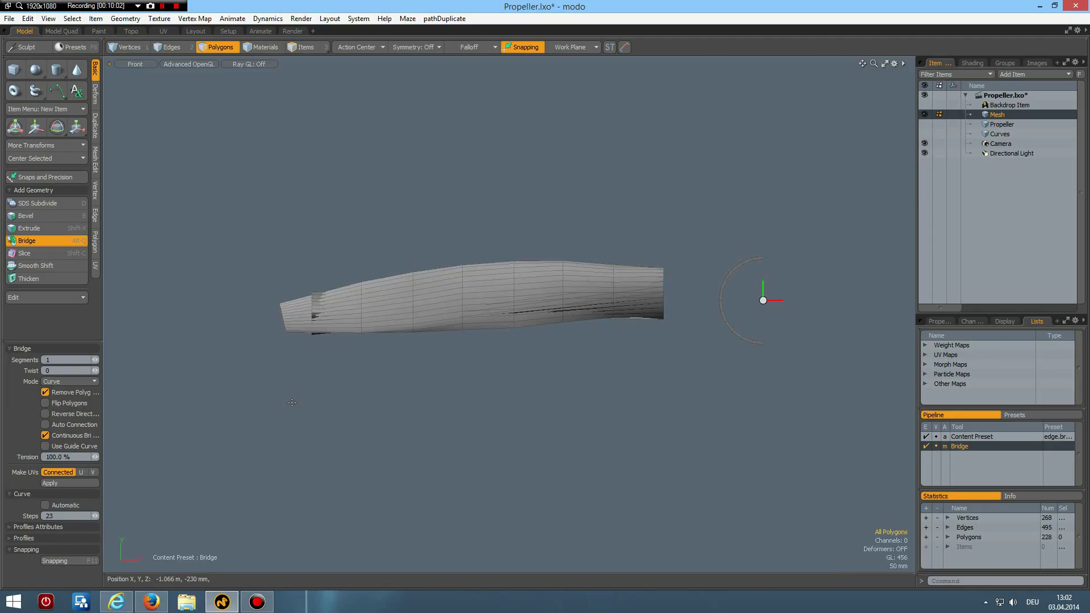
{"action": "key", "text": "ctrl+z"}
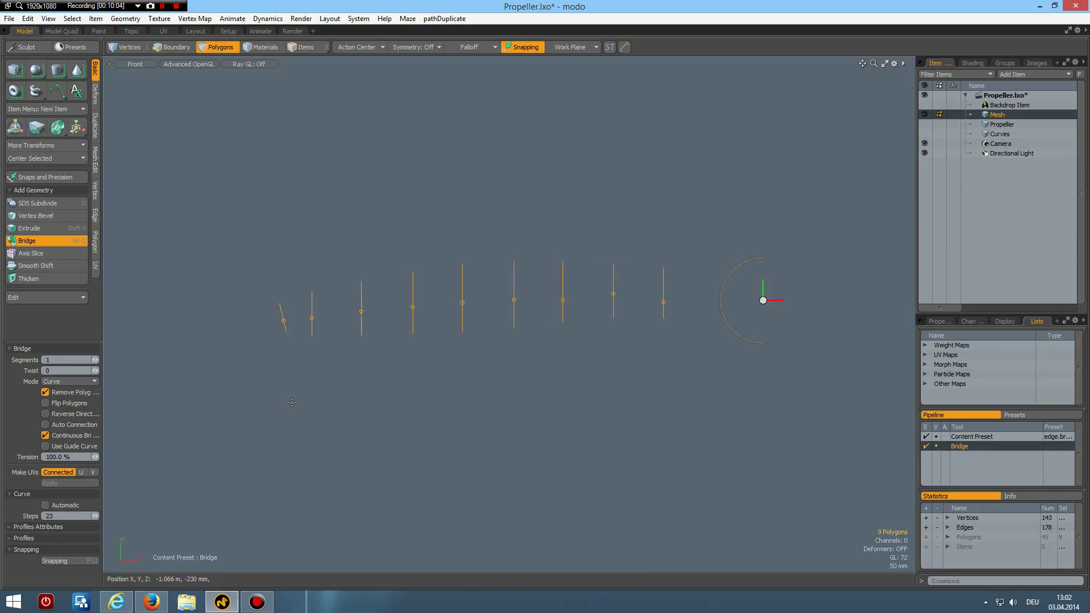
{"action": "key", "text": "space"}
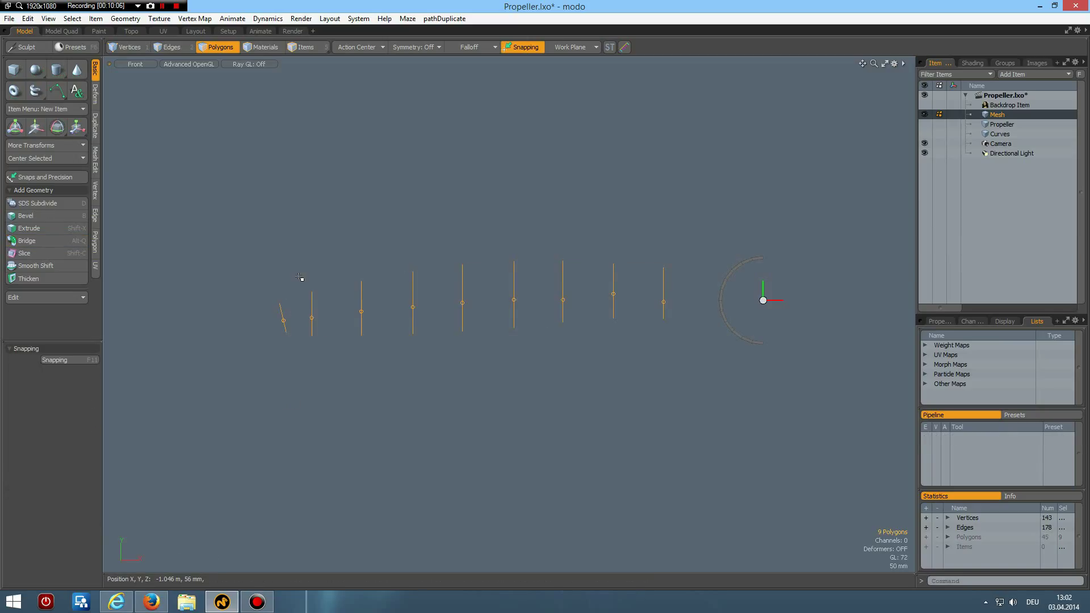
Bridge the two outermost section curves at the blade tip
{"action": "left_click_drag", "start_coordinate": [253, 283], "coordinate": [345, 355]}
{"action": "key", "text": "alt+q"}
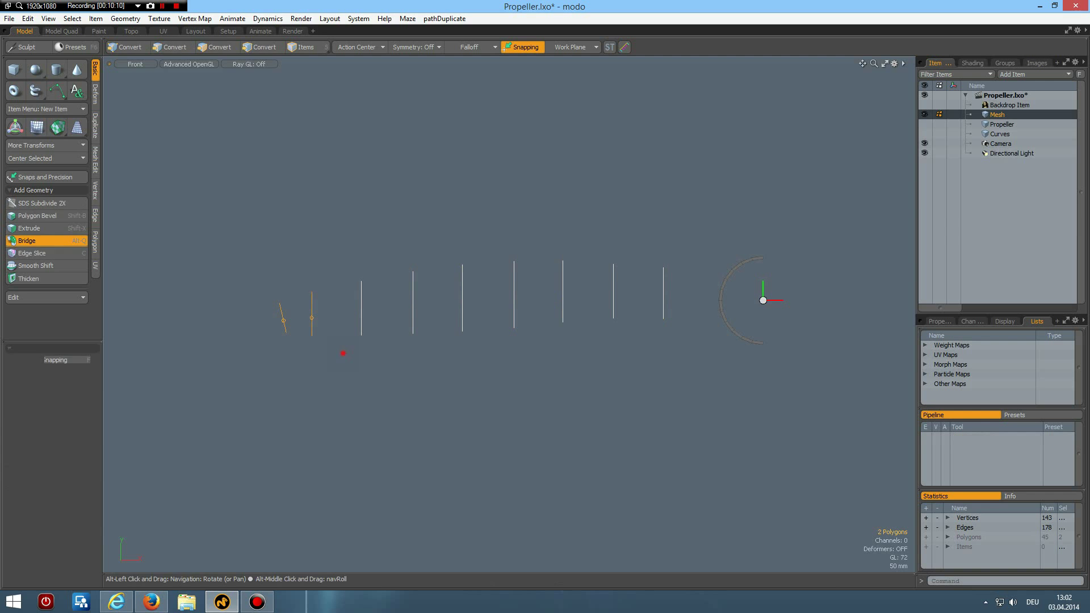
{"action": "key", "text": "space"}
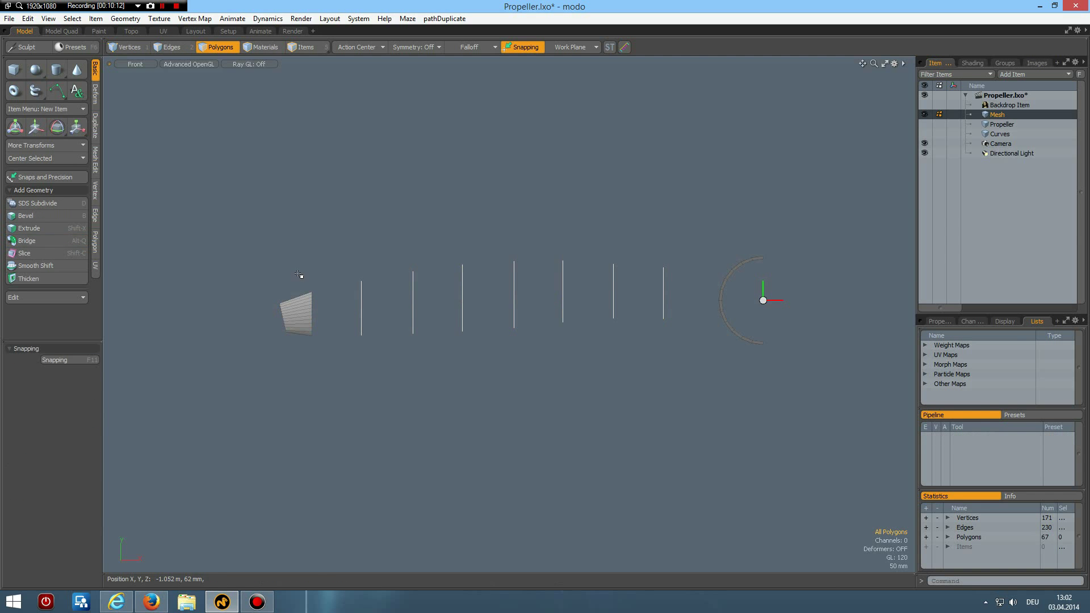
In edge mode, bridge the blade's open end to the third and fourth section curves from the tip
{"action": "key", "text": "2"}
{"action": "left_click_drag", "start_coordinate": [294, 270], "coordinate": [390, 378]}
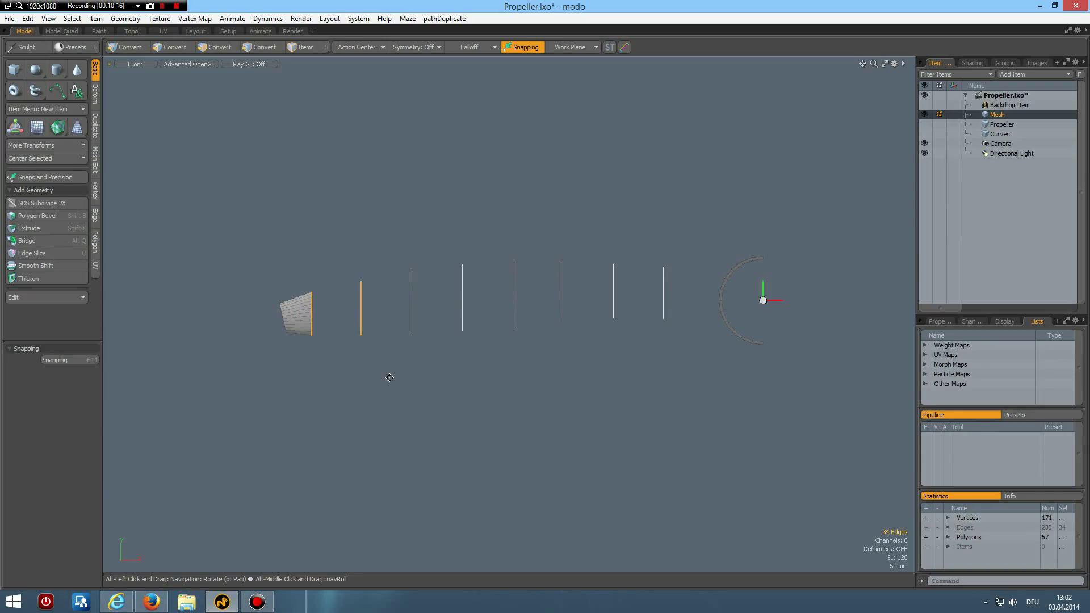
{"action": "key", "text": "alt+q"}
{"action": "key", "text": "space"}
{"action": "right_click_drag", "start_coordinate": [341, 248], "coordinate": [426, 391]}
{"action": "key", "text": "alt+q"}
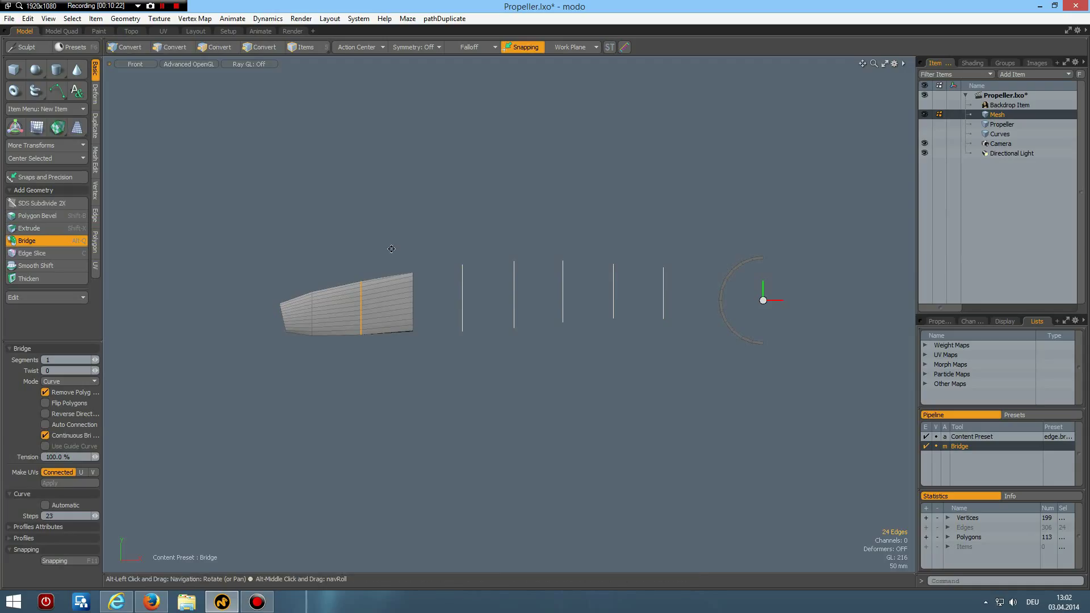
Bridge the blade's open end to the fifth section curve from the tip, using a single segment
{"action": "key", "text": "space"}
{"action": "right_click_drag", "start_coordinate": [391, 248], "coordinate": [494, 385]}
{"action": "key", "text": "alt+q"}
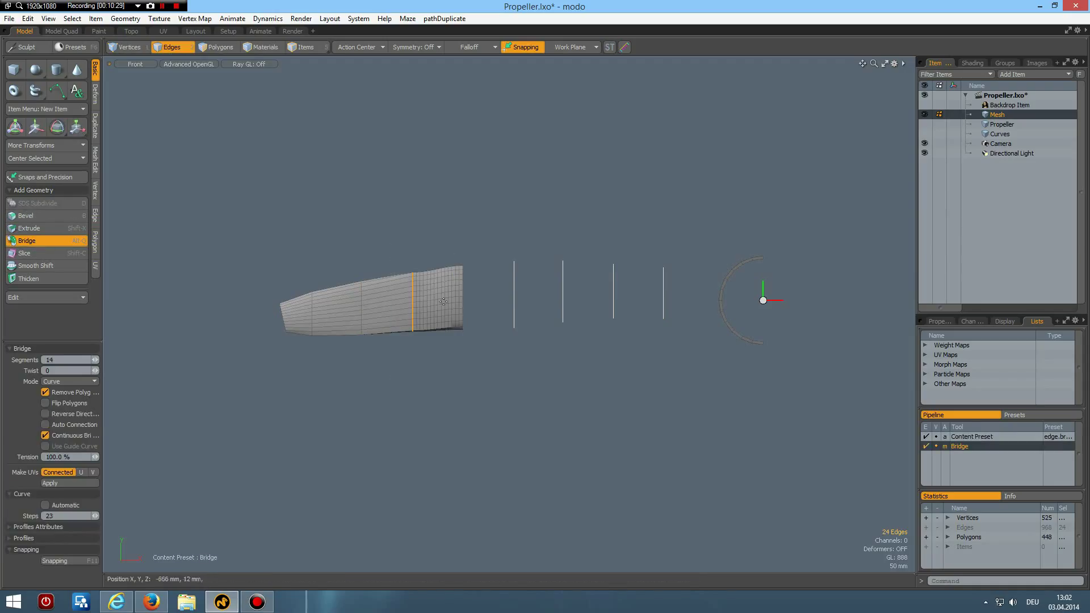
{"action": "left_click_drag", "start_coordinate": [94, 360], "coordinate": [85, 360]}
{"action": "key", "text": "space"}
Extend the blade by bridging its open end to the sixth and seventh section curves from the tip
{"action": "right_click_drag", "start_coordinate": [443, 241], "coordinate": [523, 381]}
{"action": "key", "text": "alt+q"}
{"action": "left_click", "coordinate": [523, 381]}
{"action": "key", "text": "space"}
{"action": "right_click_drag", "start_coordinate": [498, 239], "coordinate": [562, 385]}
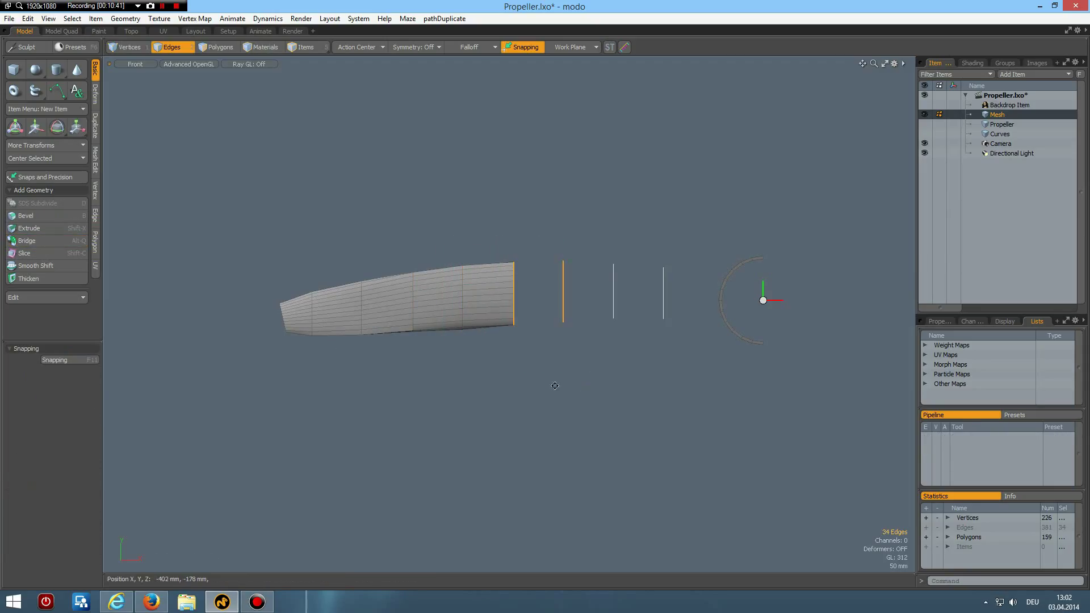
{"action": "key", "text": "alt+q"}
{"action": "left_click", "coordinate": [556, 385]}
{"action": "key", "text": "space"}
Bridge the blade through the eighth and ninth section curves at the root, and compare its outline with the blueprint
{"action": "right_click_drag", "start_coordinate": [551, 240], "coordinate": [630, 397]}
{"action": "key", "text": "alt+q"}
{"action": "left_click", "coordinate": [590, 396]}
{"action": "key", "text": "space"}
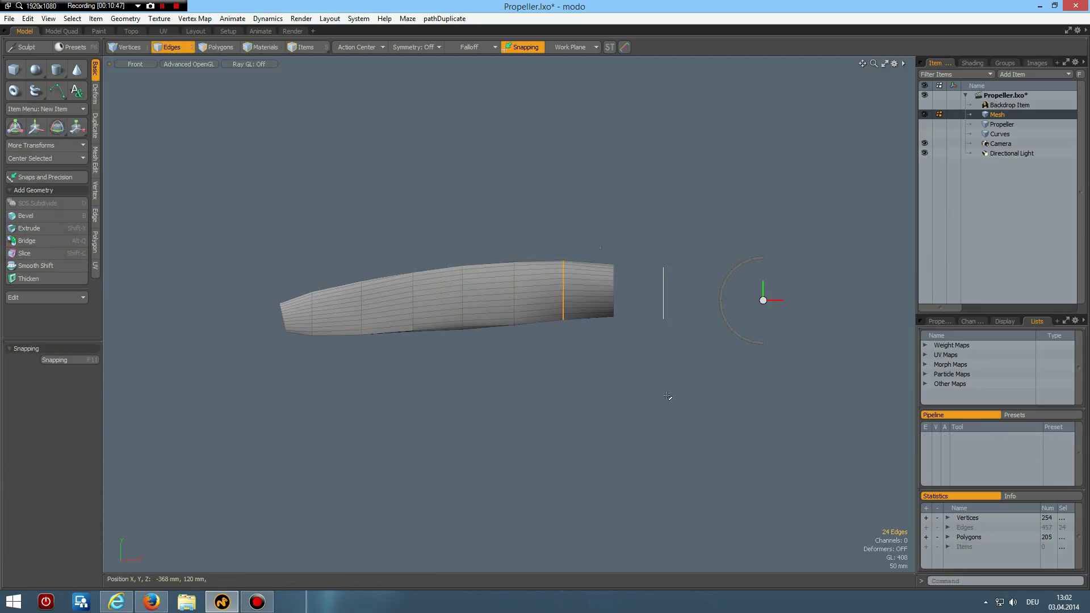
{"action": "right_click_drag", "start_coordinate": [601, 241], "coordinate": [679, 400]}
{"action": "key", "text": "alt+q"}
{"action": "left_click", "coordinate": [578, 380]}
{"action": "key", "text": "space"}
{"action": "left_click", "coordinate": [577, 379]}
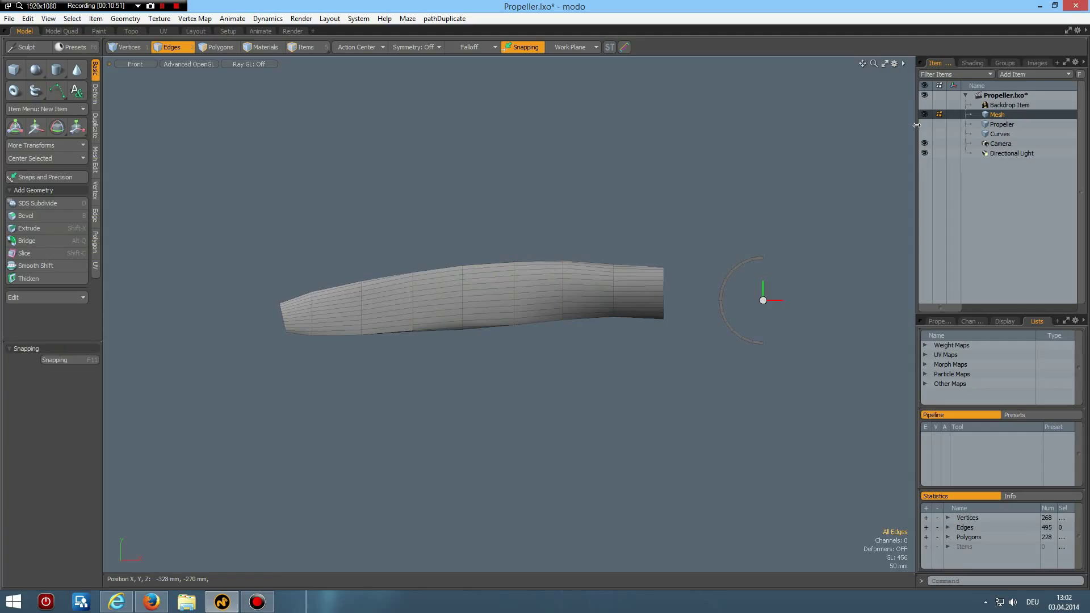
{"action": "left_click", "coordinate": [924, 105]}
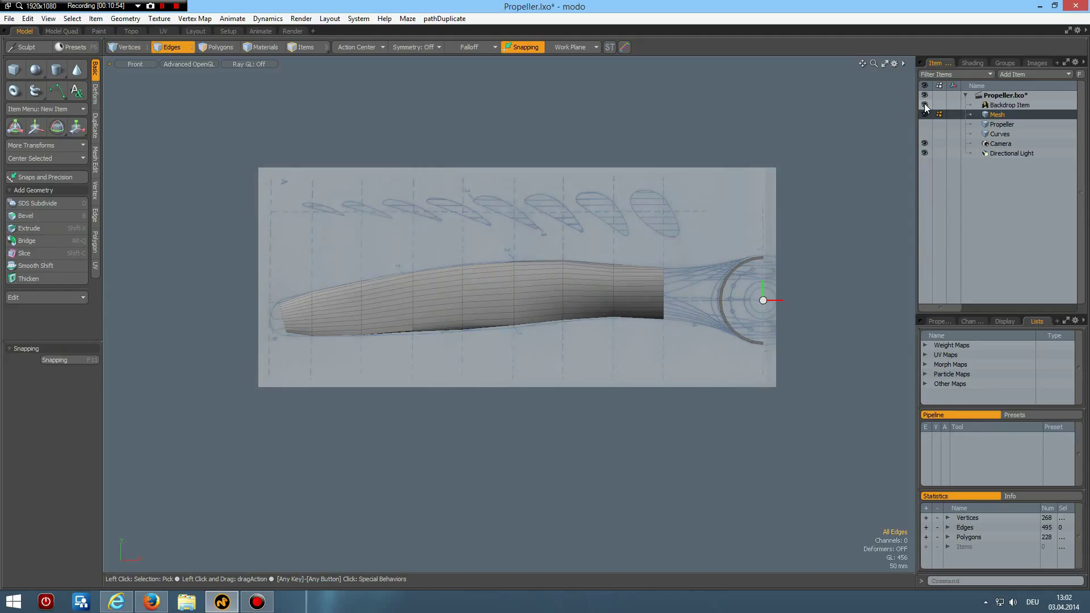
{"action": "left_click", "coordinate": [924, 105]}
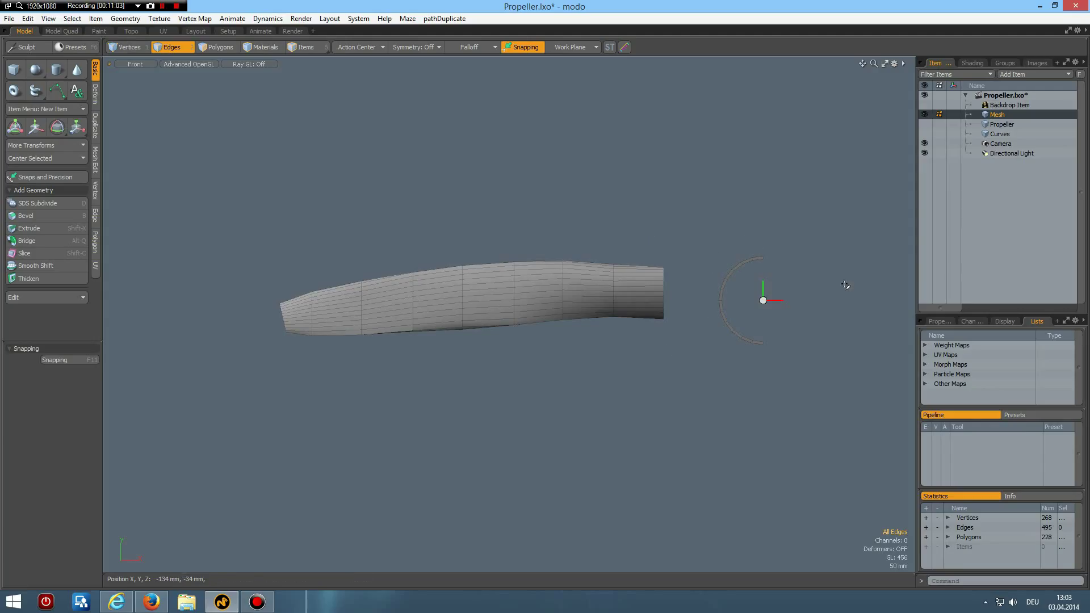
In a perspective view, add two symmetric loop slices around the half-ring hub, placed 5.50% in from its rims
{"action": "key", "text": "ctrl+space"}
{"action": "left_click", "coordinate": [761, 239]}
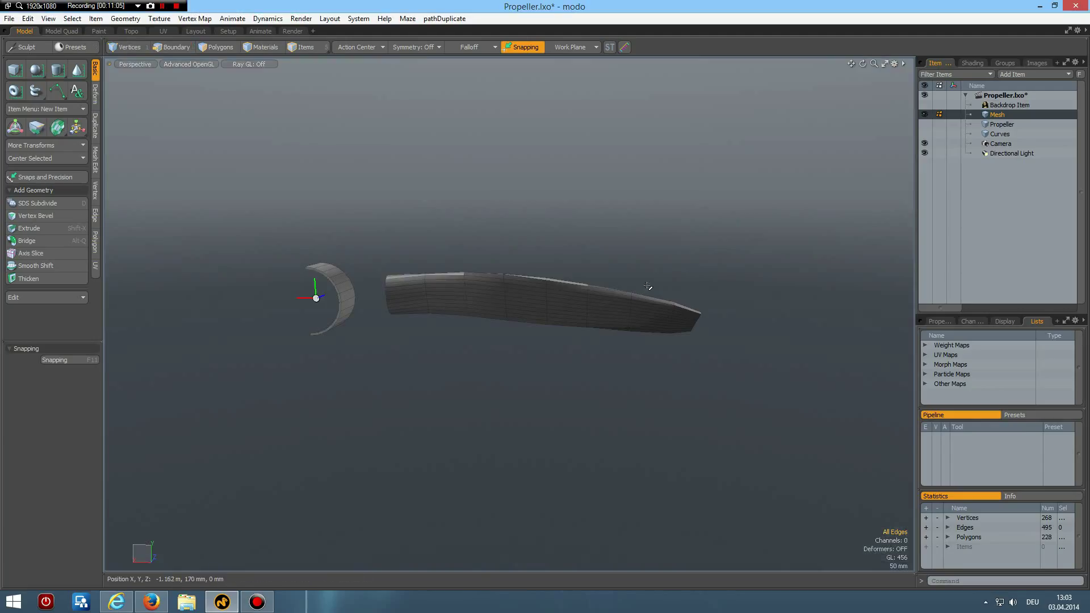
{"action": "left_click_drag", "start_coordinate": [530, 238], "coordinate": [294, 256], "text": "alt"}
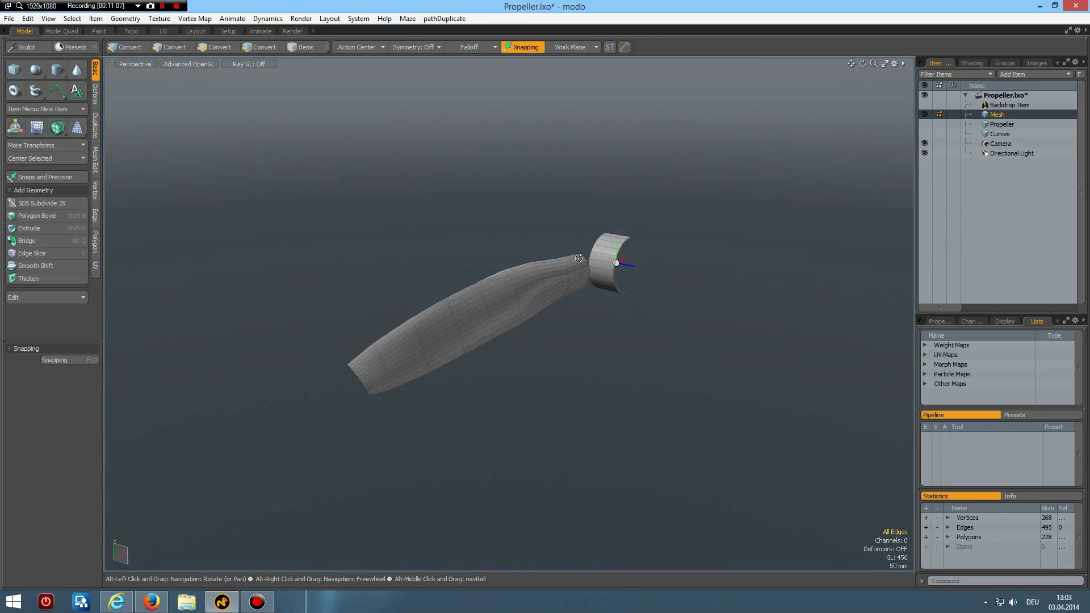
{"action": "scroll", "coordinate": [606, 271], "scroll_direction": "up", "scroll_amount": 5}
{"action": "left_click", "coordinate": [608, 234]}
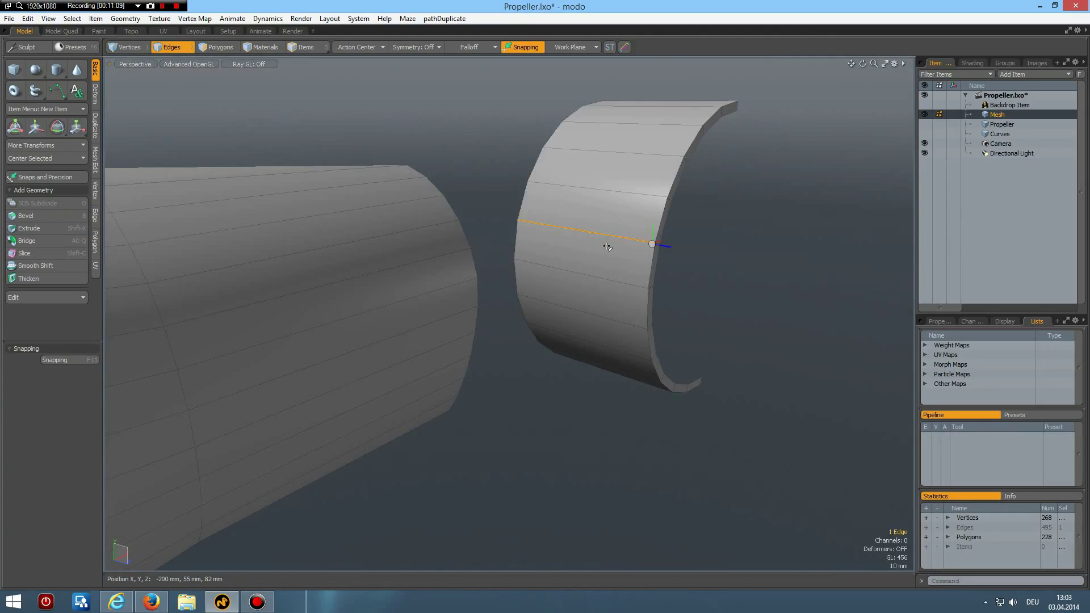
{"action": "key", "text": "alt+c"}
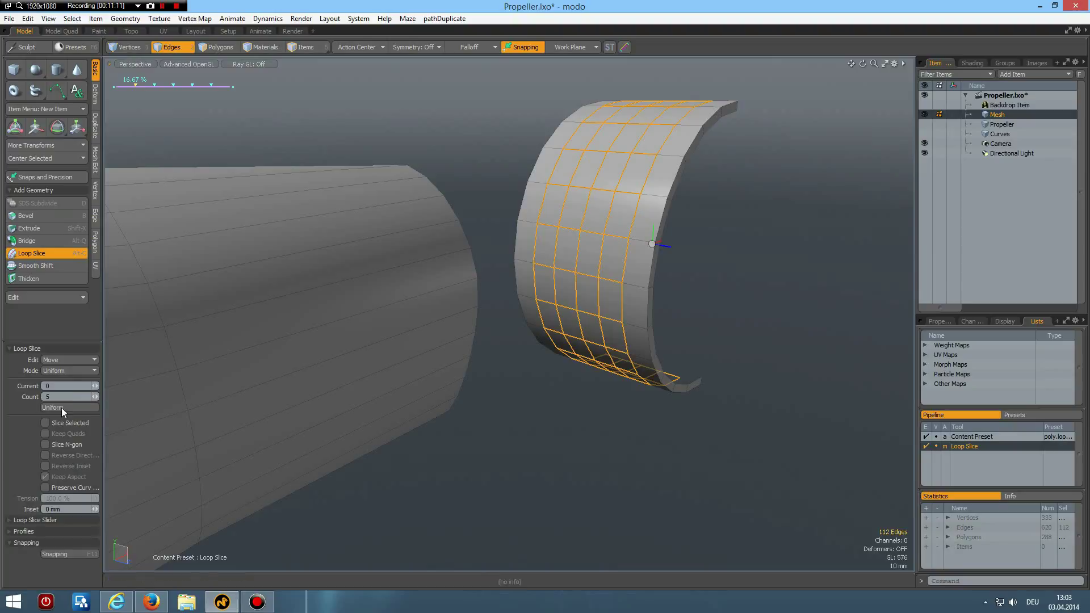
{"action": "left_click", "coordinate": [62, 397]}
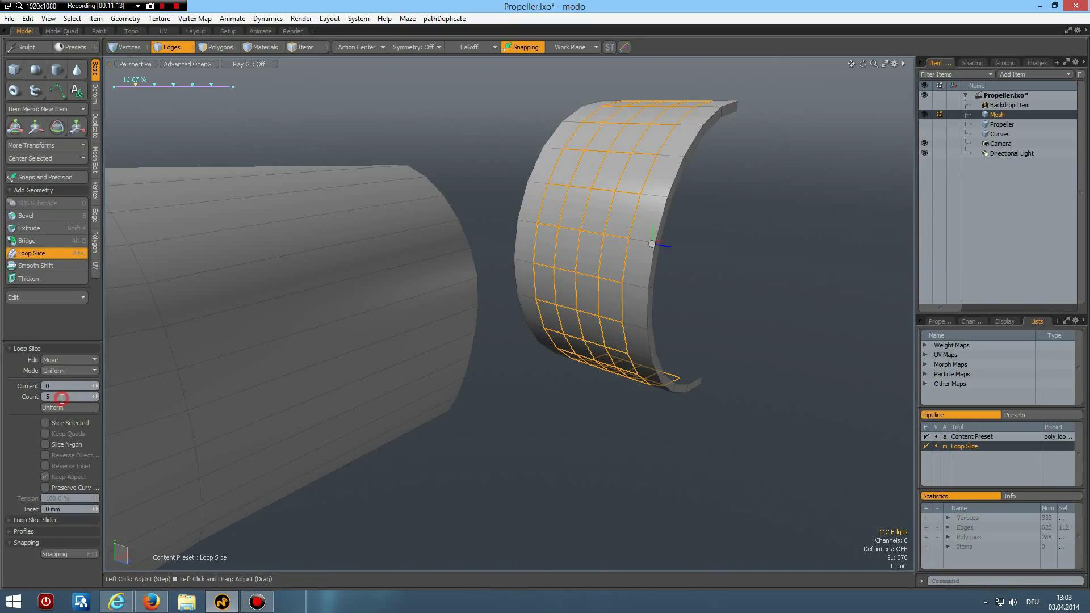
{"action": "left_click", "coordinate": [54, 370]}
{"action": "left_click", "coordinate": [69, 379]}
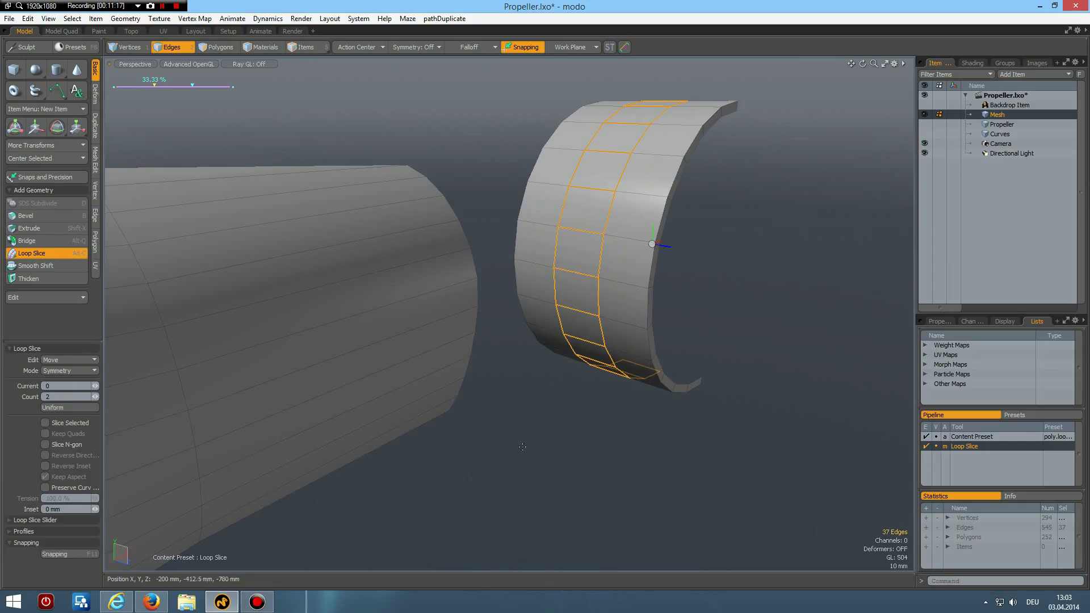
{"action": "left_click_drag", "start_coordinate": [555, 467], "coordinate": [599, 467]}
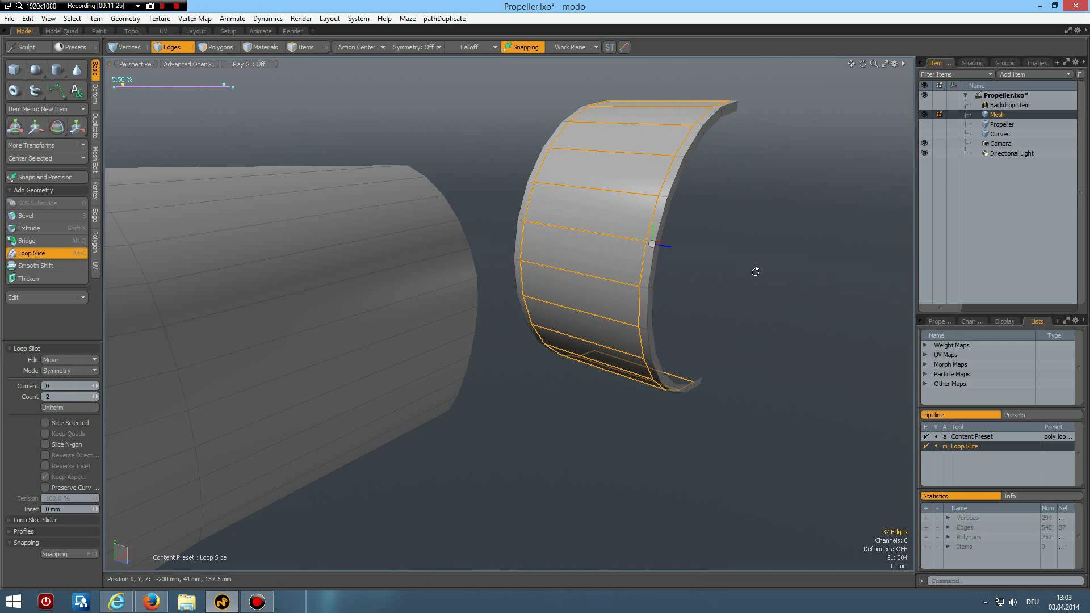
{"action": "key", "text": "alt"}
{"action": "left_click_drag", "start_coordinate": [725, 243], "coordinate": [687, 198], "text": "alt"}
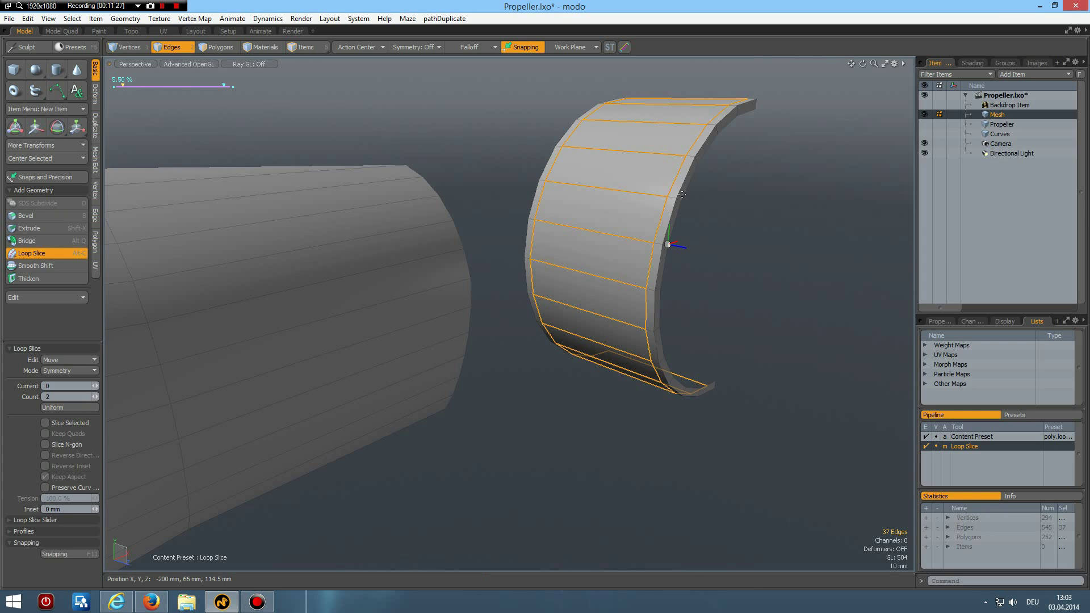
{"action": "key", "text": "space"}
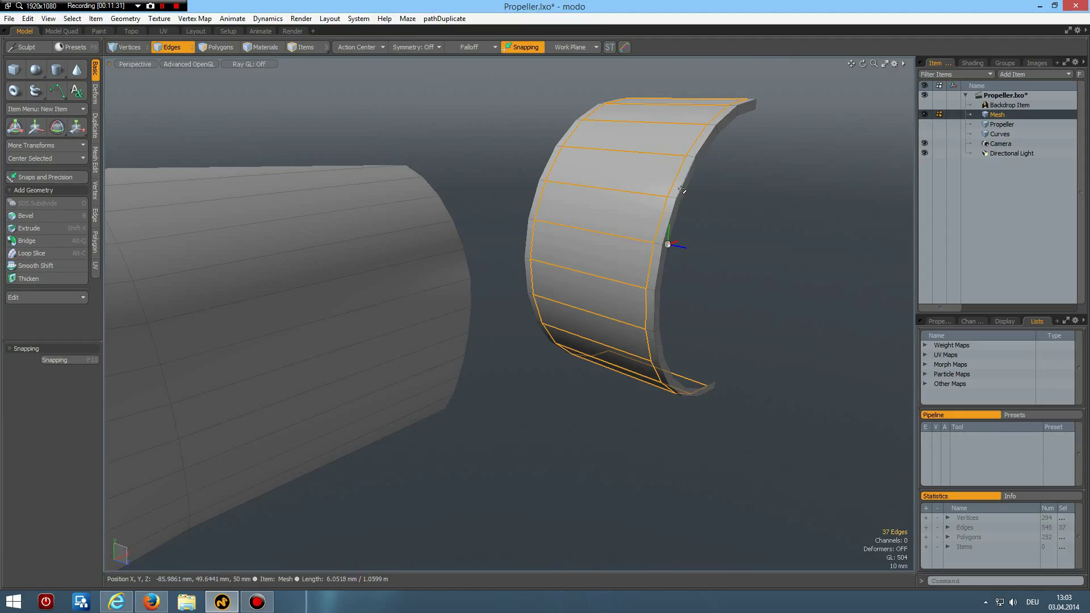
Delete the six wide polygons in the middle of the hub's outer face, opening it toward the blade root
{"action": "left_click_drag", "start_coordinate": [765, 199], "coordinate": [748, 253], "text": "alt"}
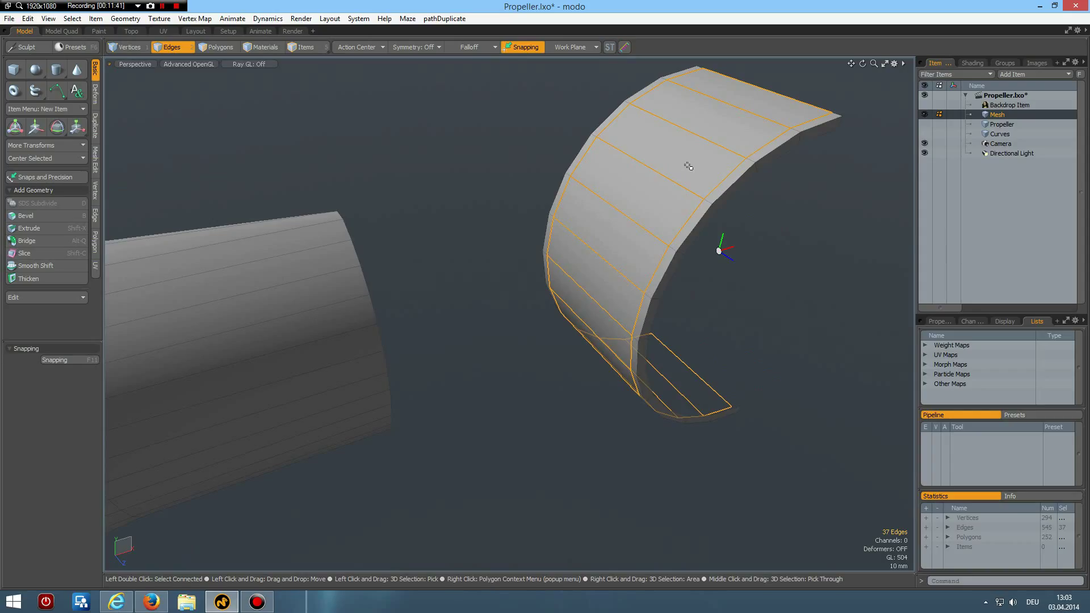
{"action": "key", "text": "3"}
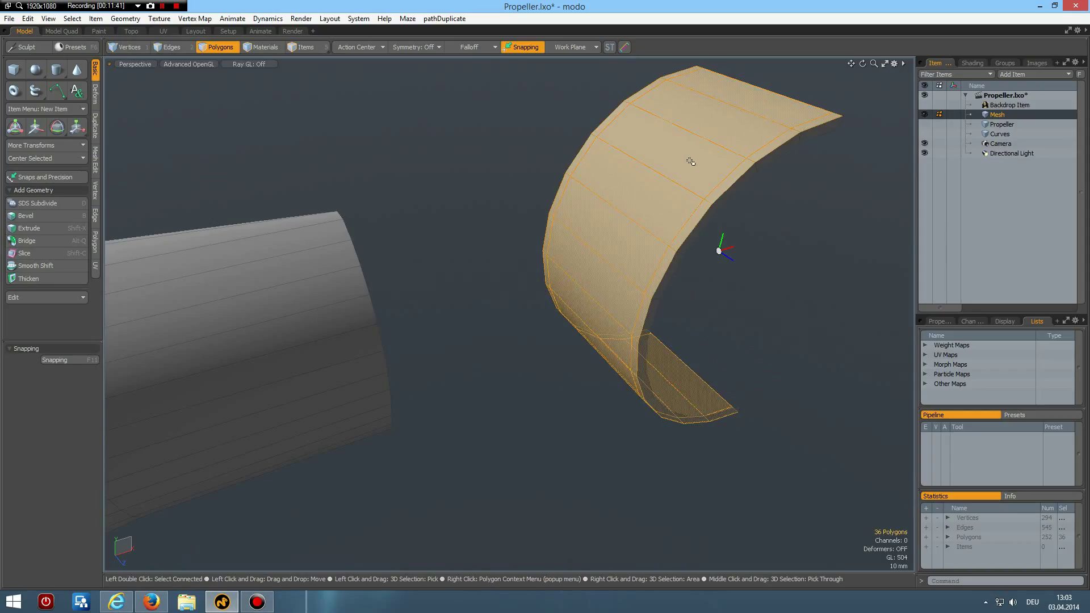
{"action": "left_click", "coordinate": [642, 193]}
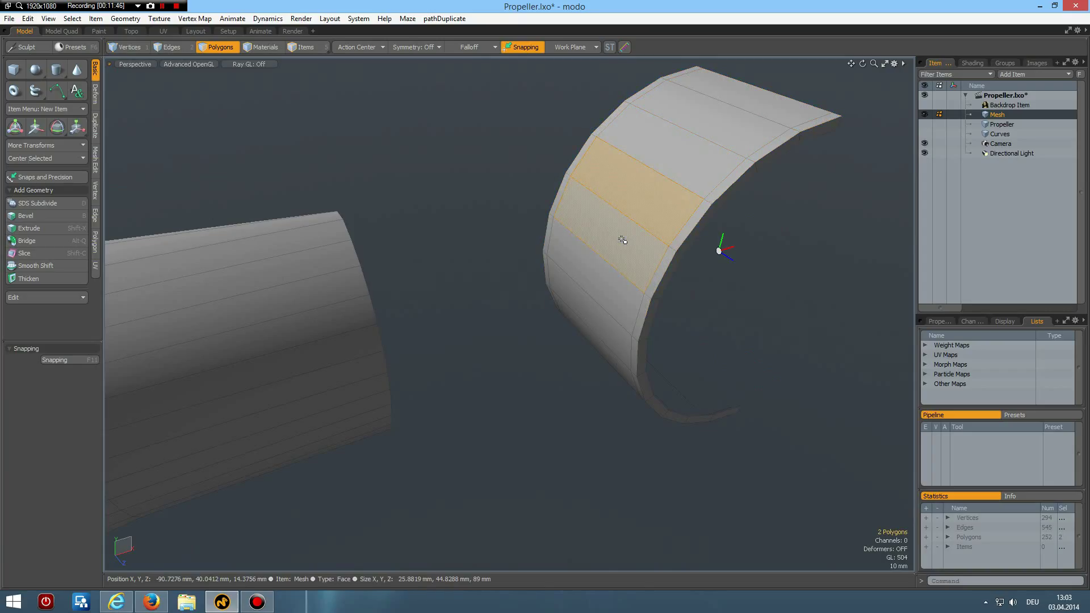
{"action": "key", "text": "Up"}
{"action": "key", "text": "Up"}
{"action": "key", "text": "Up"}
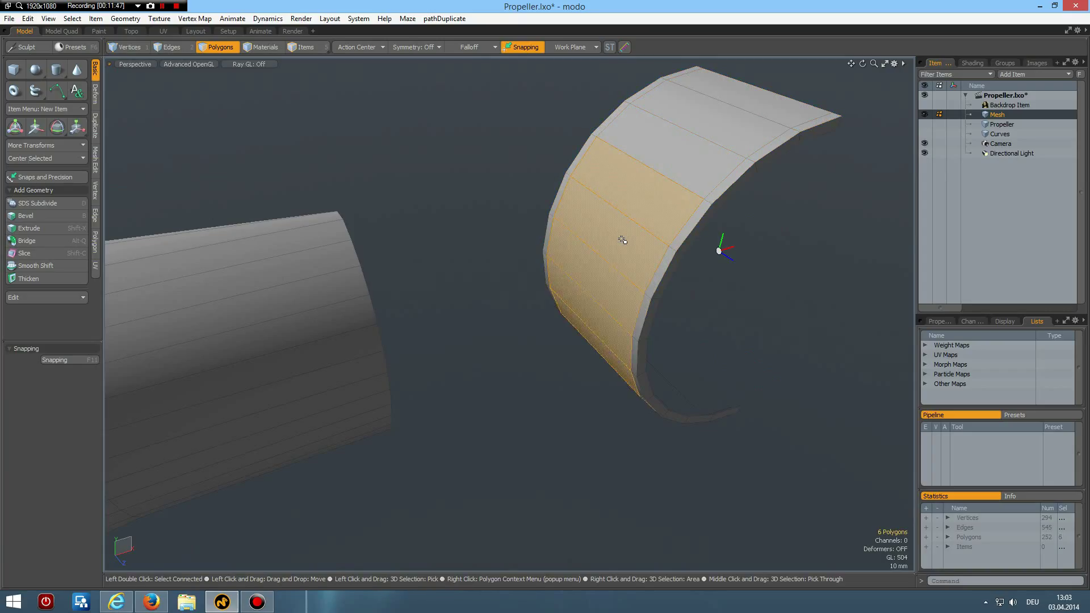
{"action": "key", "text": "Delete"}
Select the border edge loop of the hub opening to check its edge count
{"action": "left_click_drag", "start_coordinate": [616, 116], "coordinate": [623, 155], "text": "alt"}
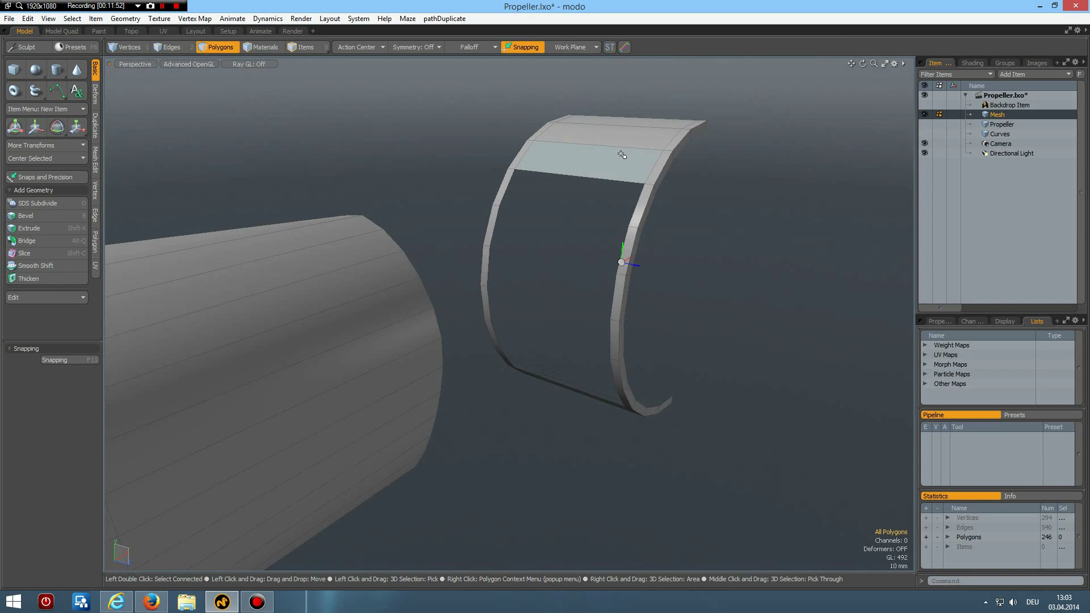
{"action": "key", "text": "2"}
{"action": "double_click", "coordinate": [602, 177]}
{"action": "double_click", "coordinate": [600, 178]}
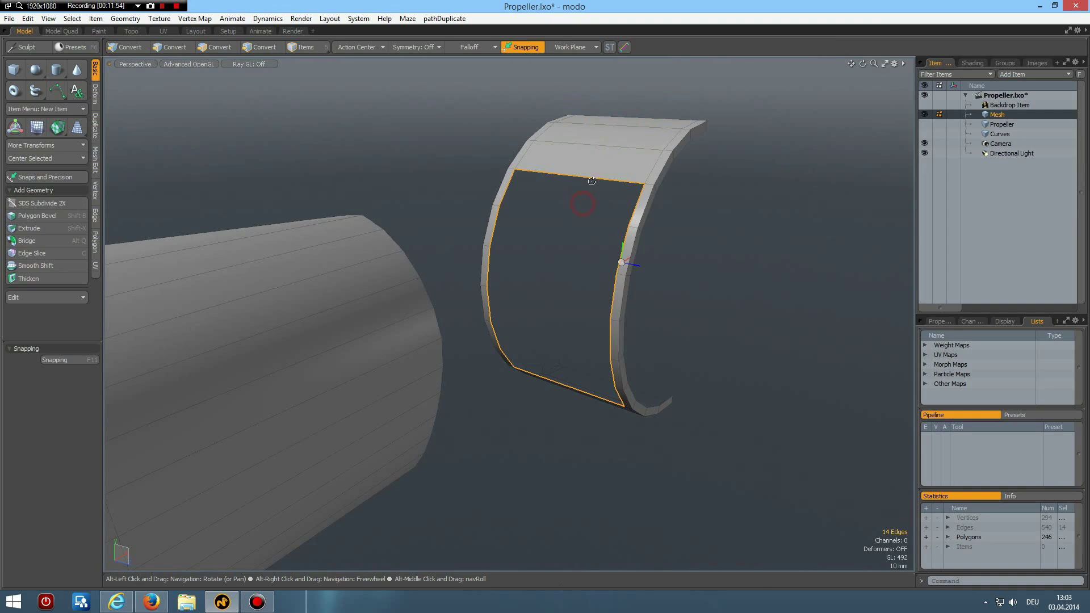
{"action": "left_click_drag", "start_coordinate": [592, 181], "coordinate": [521, 215], "text": "alt"}
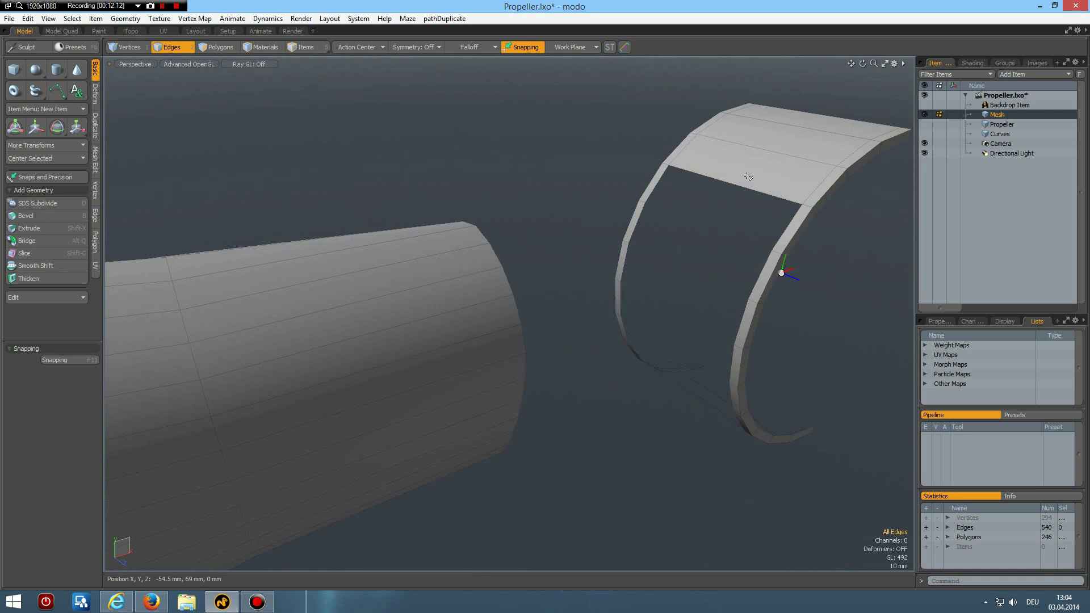
Add five uniform loop slices across the hub, using the two straight end edges of its opening
{"action": "left_click", "coordinate": [749, 177]}
{"action": "left_click_drag", "start_coordinate": [722, 295], "coordinate": [750, 250], "text": "alt"}
{"action": "left_click_drag", "start_coordinate": [658, 443], "coordinate": [666, 462], "text": "shift"}
{"action": "left_click", "coordinate": [666, 462], "text": "shift"}
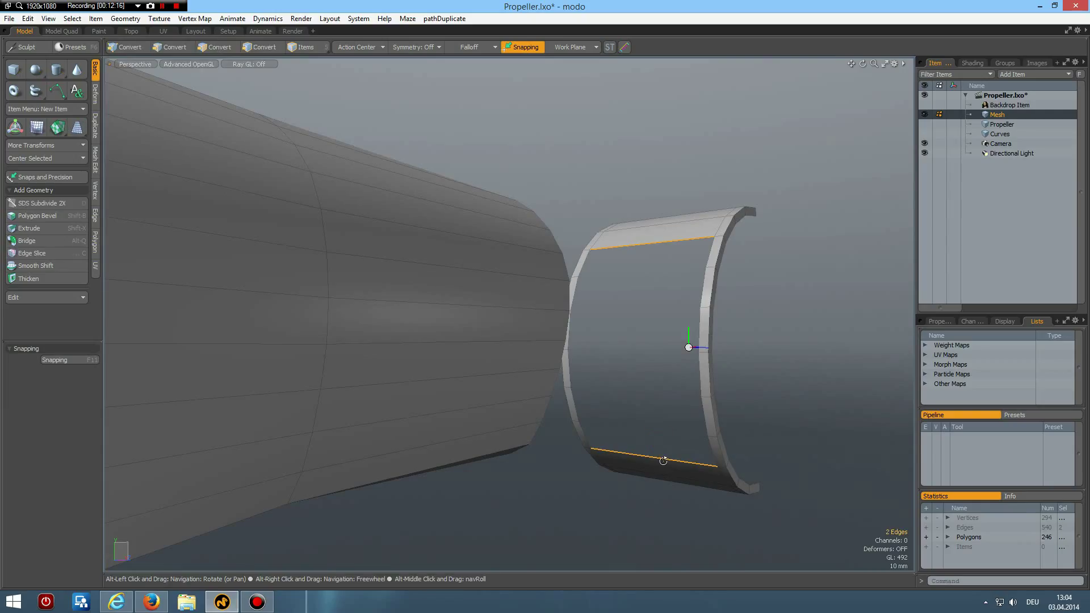
{"action": "key", "text": "alt+c"}
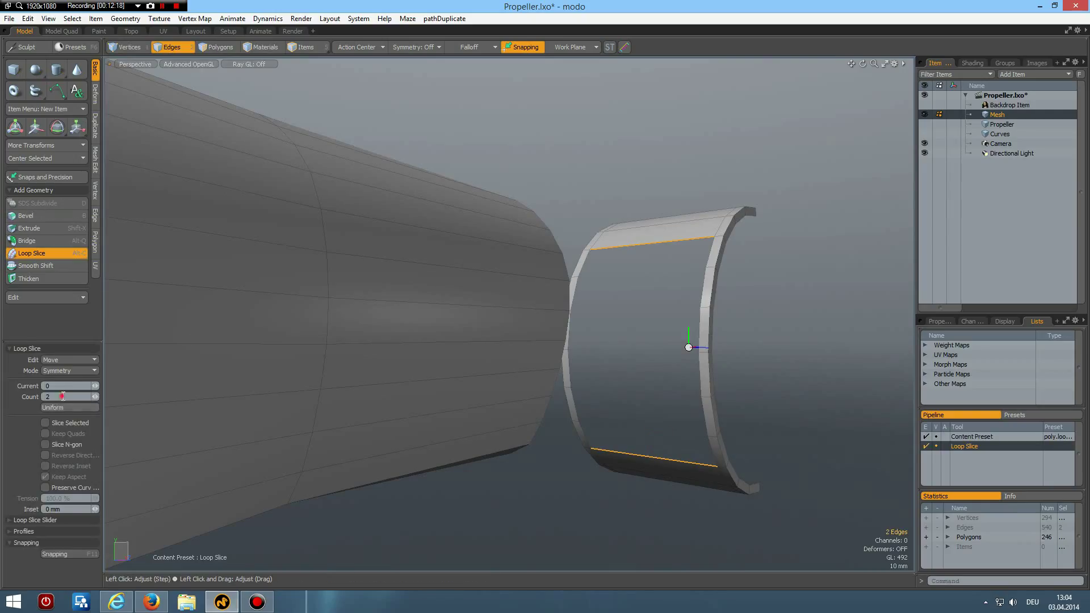
{"action": "type", "text": "5"}
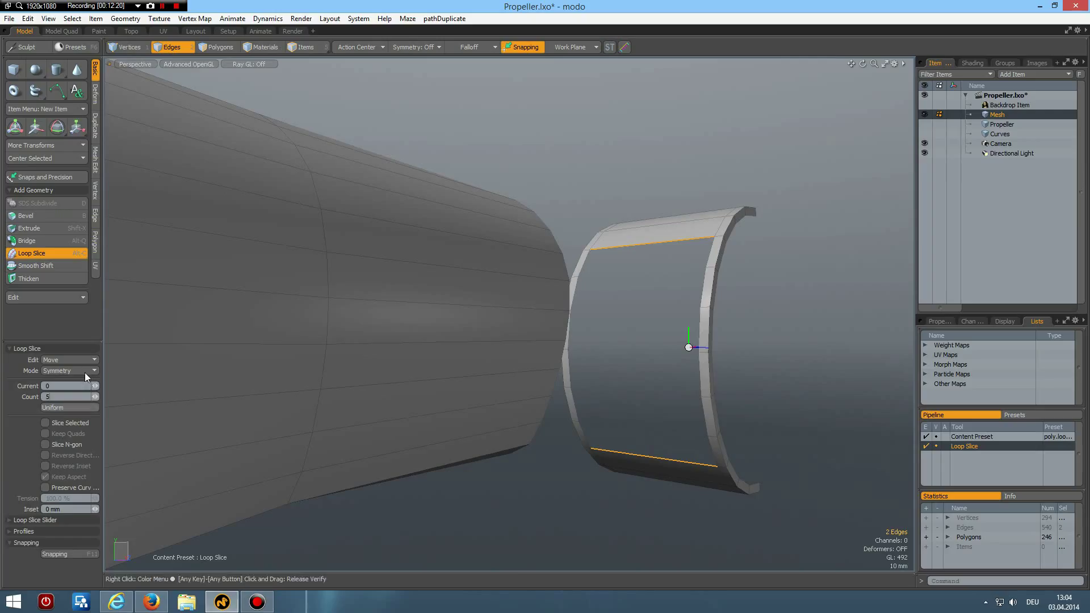
{"action": "key", "text": "Return"}
{"action": "left_click", "coordinate": [79, 371]}
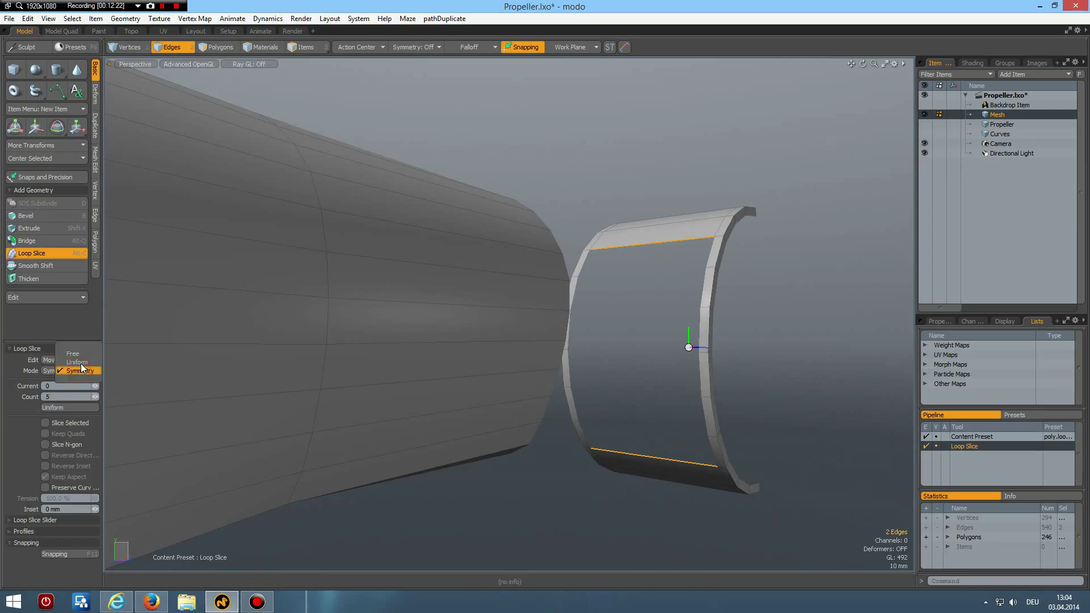
{"action": "left_click", "coordinate": [80, 362]}
{"action": "left_click", "coordinate": [216, 323]}
{"action": "key", "text": "space"}
{"action": "left_click", "coordinate": [871, 304]}
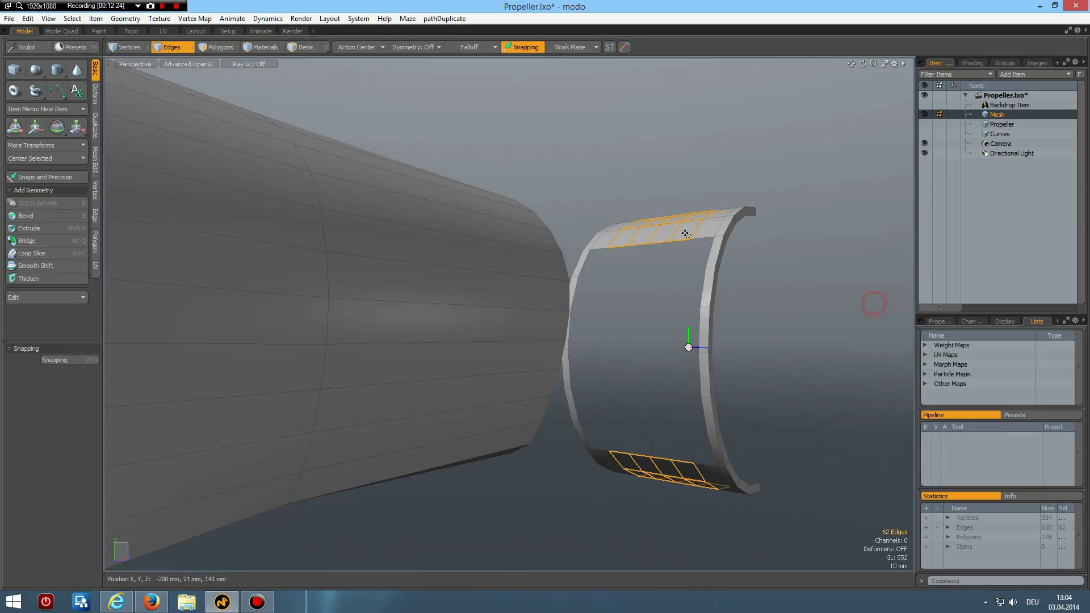
Bridge the border edge loop of the hub opening to the open edge loop at the blade root
{"action": "left_click", "coordinate": [705, 238]}
{"action": "double_click", "coordinate": [706, 237]}
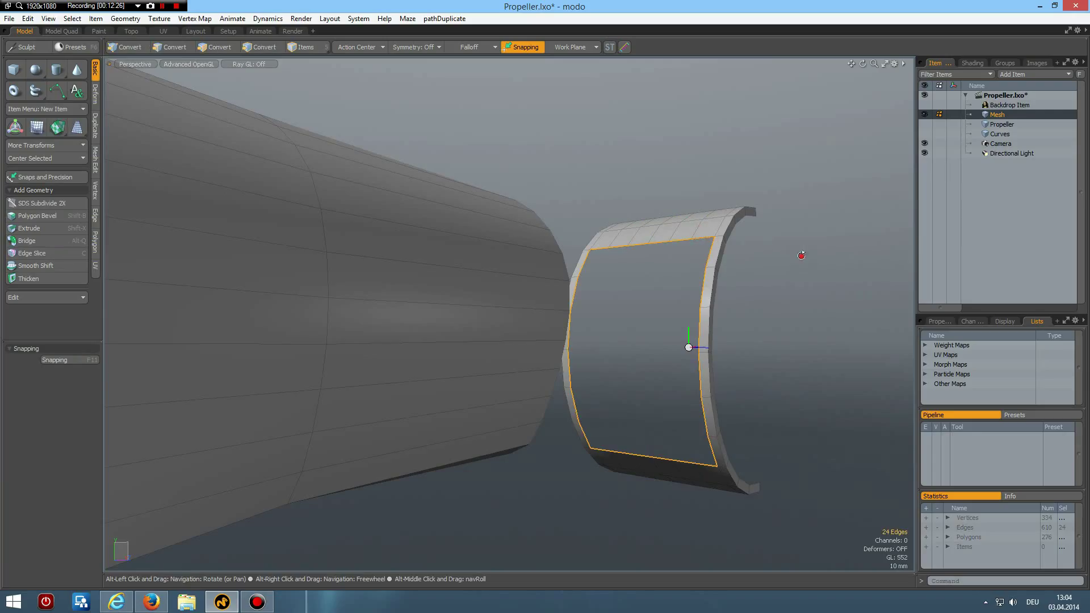
{"action": "left_click_drag", "start_coordinate": [801, 254], "coordinate": [548, 295], "text": "alt"}
{"action": "left_click", "coordinate": [504, 297], "text": "shift"}
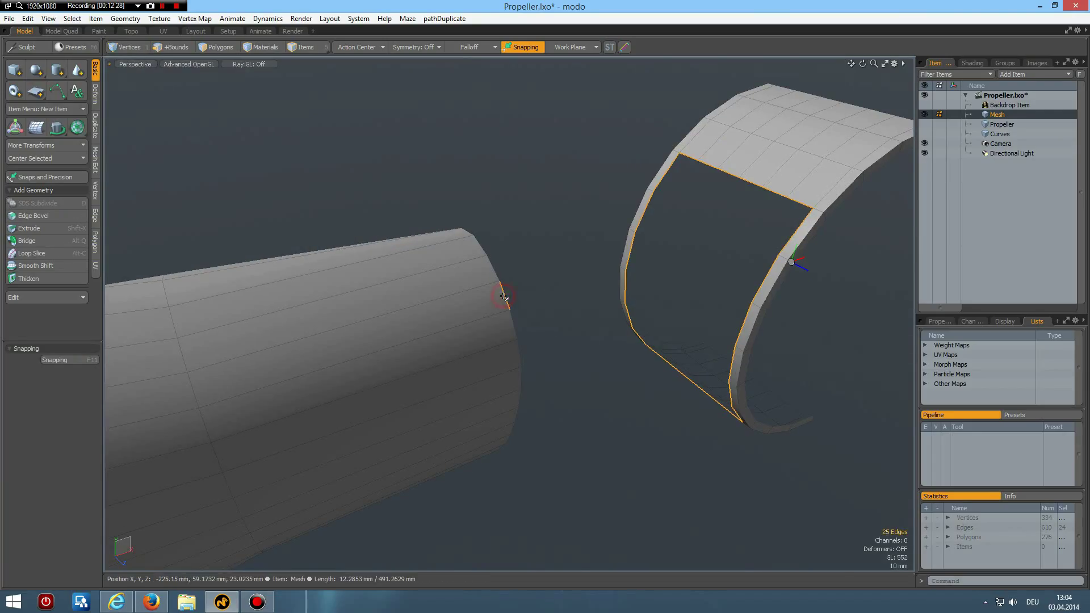
{"action": "double_click", "coordinate": [505, 297], "text": "shift"}
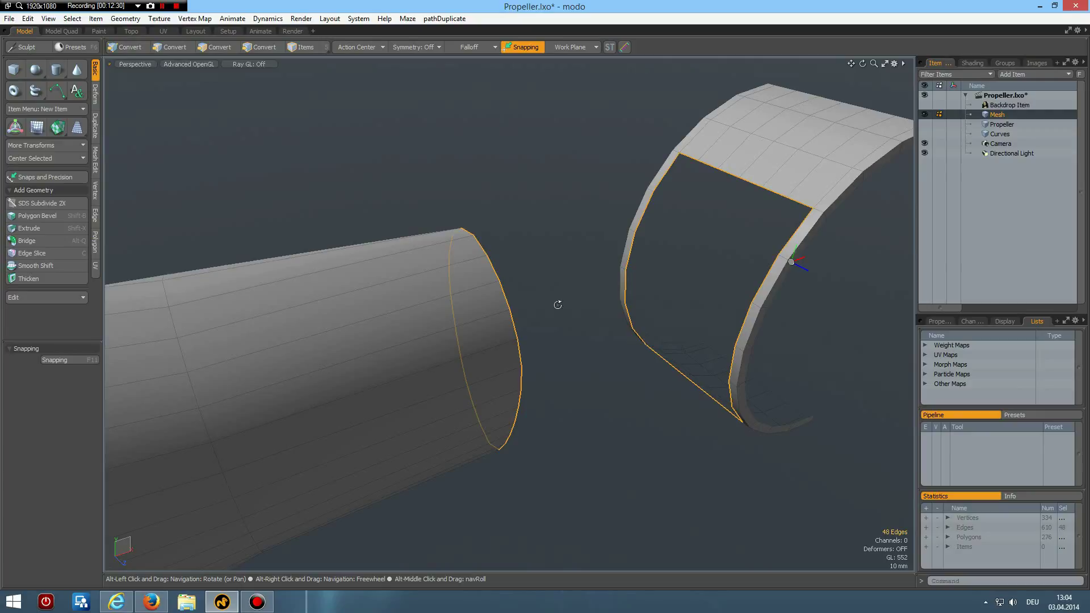
{"action": "key", "text": "alt+q"}
{"action": "key", "text": "space"}
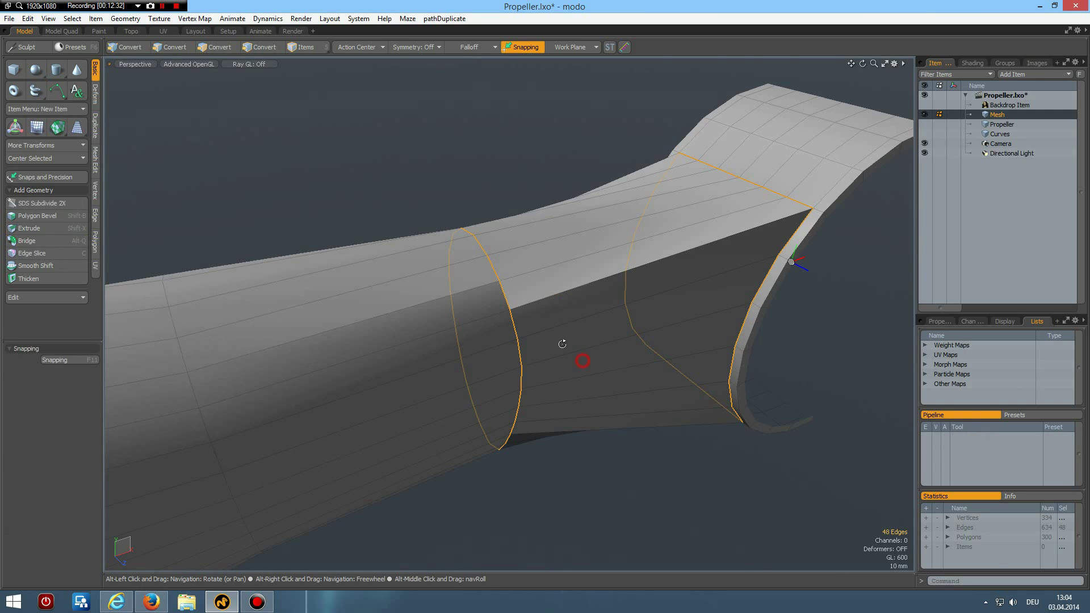
Turn on subdivision smoothing for the mesh and examine the joined blade and hub in perspective
{"action": "left_click_drag", "start_coordinate": [562, 316], "coordinate": [812, 328], "text": "alt"}
{"action": "key", "text": "3"}
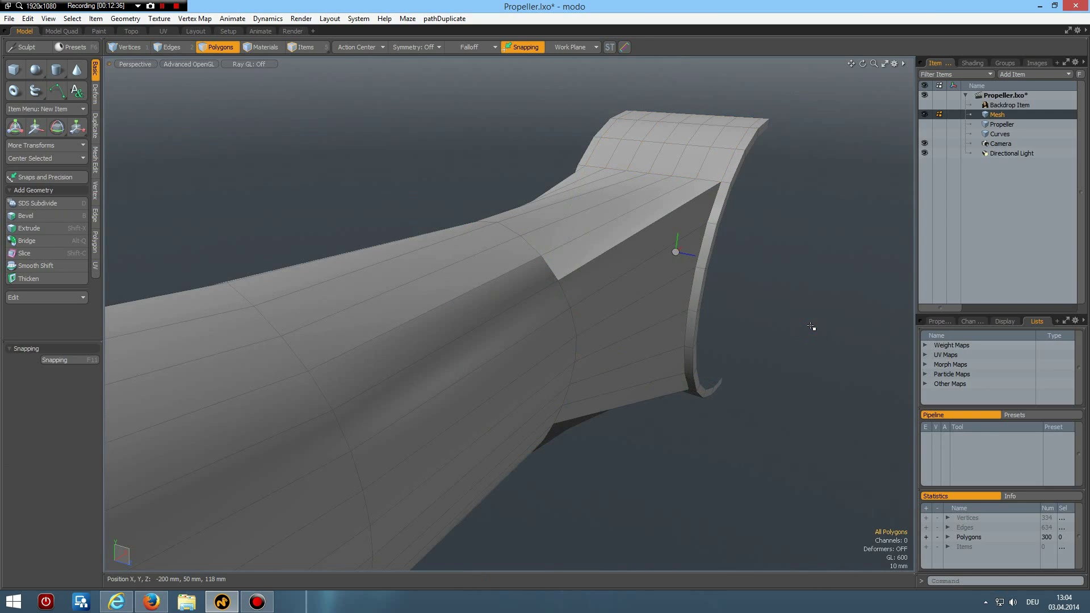
{"action": "key", "text": "Tab"}
{"action": "left_click_drag", "start_coordinate": [621, 311], "coordinate": [587, 319], "text": "alt"}
{"action": "scroll", "coordinate": [586, 319], "scroll_direction": "down", "scroll_amount": 7}
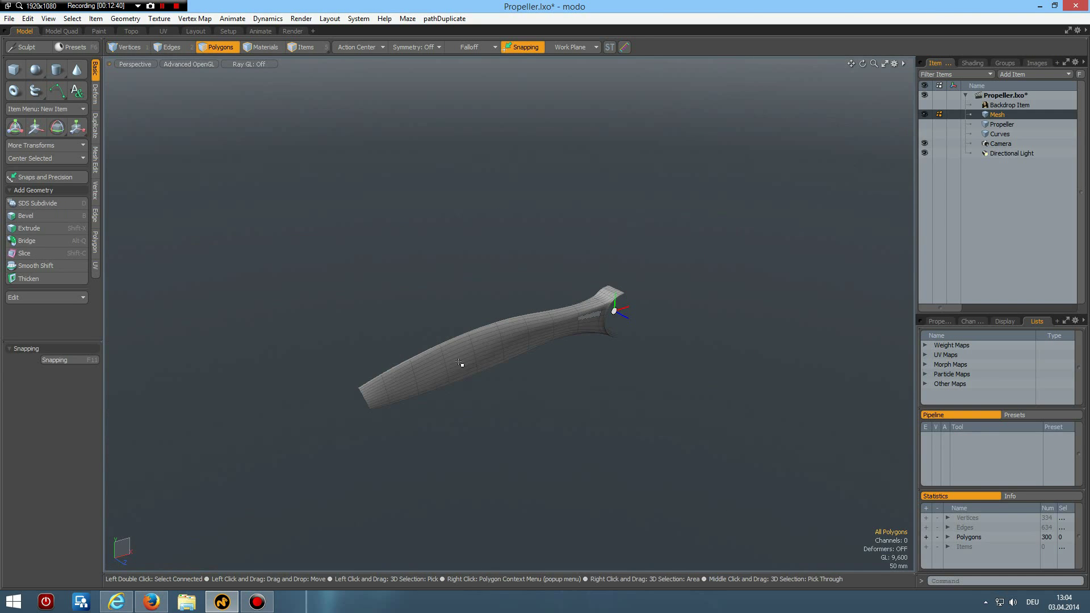
{"action": "scroll", "coordinate": [366, 402], "scroll_direction": "up", "scroll_amount": 5}
{"action": "scroll", "coordinate": [392, 401], "scroll_direction": "up", "scroll_amount": 3}
Scale the open edge loop at the blade tip to 80.5% in X, with the action center set to Selection
{"action": "left_click_drag", "start_coordinate": [448, 382], "coordinate": [482, 376], "text": "alt"}
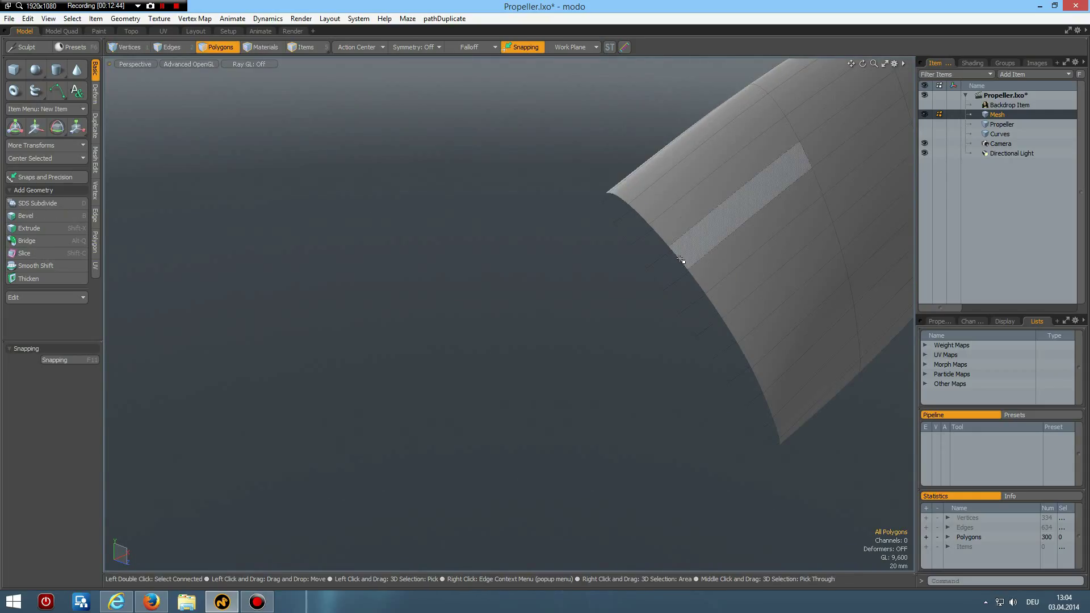
{"action": "key", "text": "2"}
{"action": "double_click", "coordinate": [682, 264]}
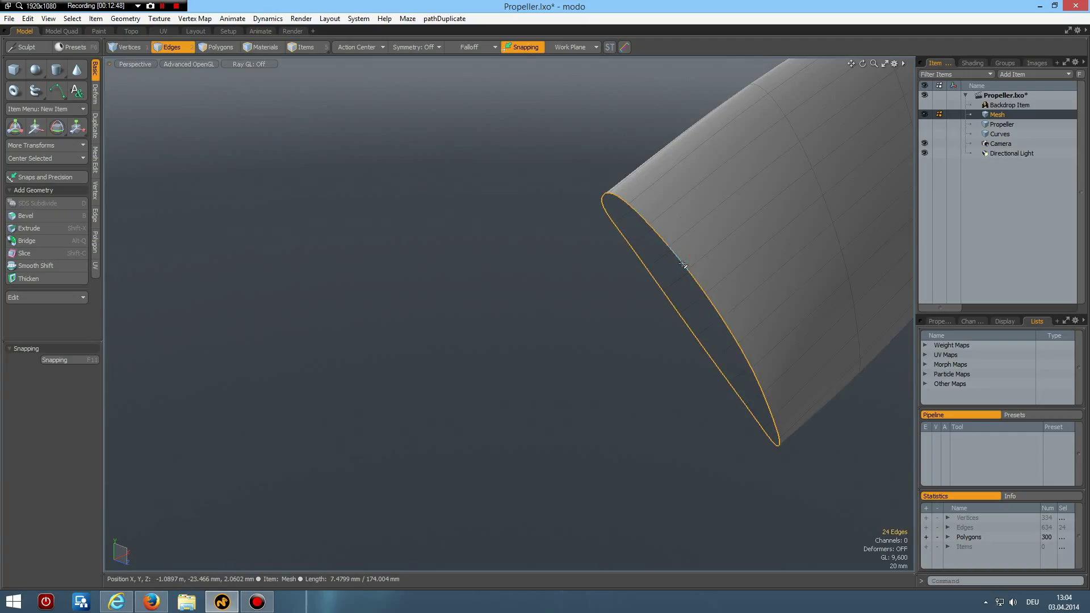
{"action": "key", "text": "KP_1"}
{"action": "key", "text": "KP_2"}
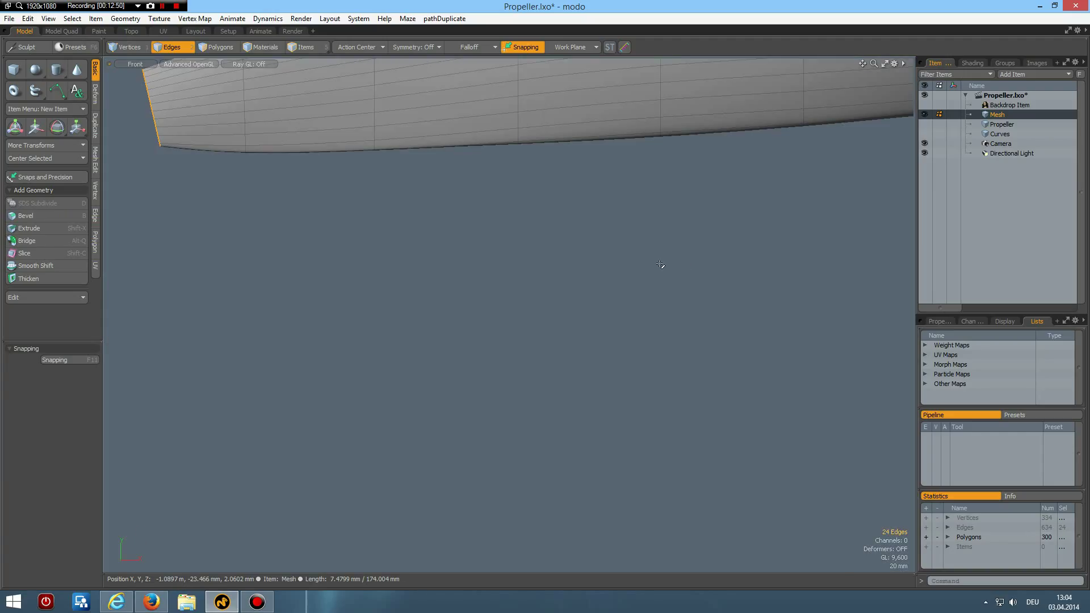
{"action": "scroll", "coordinate": [570, 287], "scroll_direction": "down", "scroll_amount": 3}
{"action": "left_click_drag", "start_coordinate": [550, 275], "coordinate": [568, 331], "text": "alt+shift"}
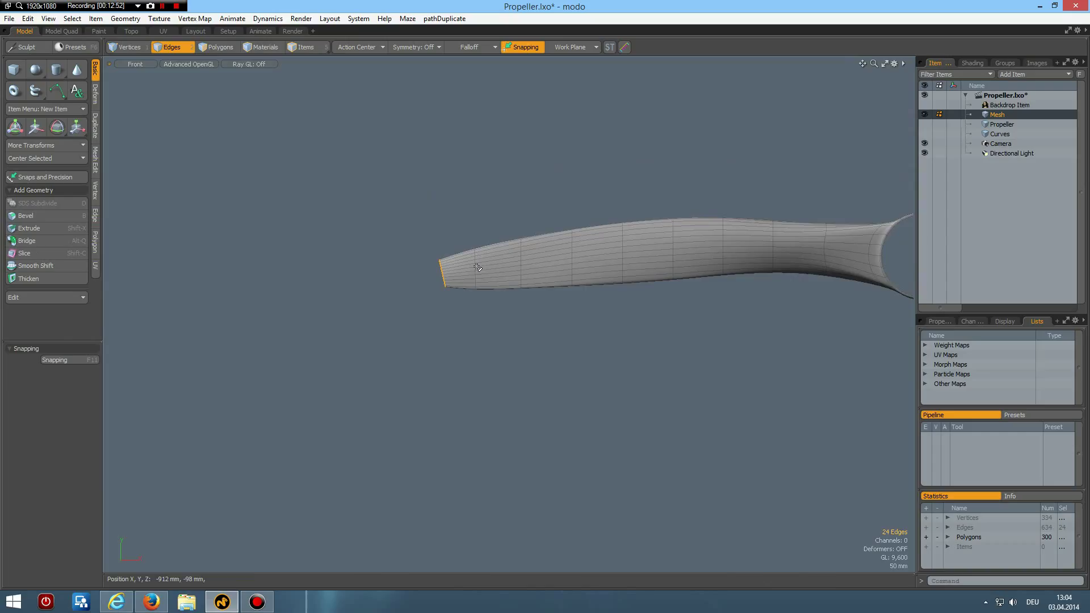
{"action": "scroll", "coordinate": [475, 267], "scroll_direction": "up", "scroll_amount": 3}
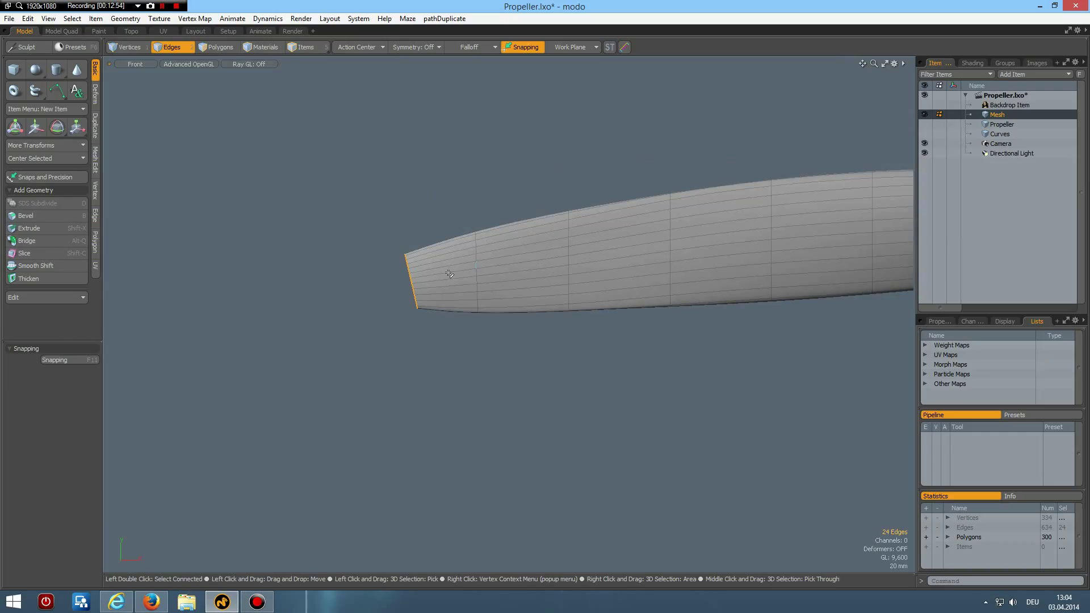
{"action": "key", "text": "r"}
{"action": "left_click", "coordinate": [361, 47]}
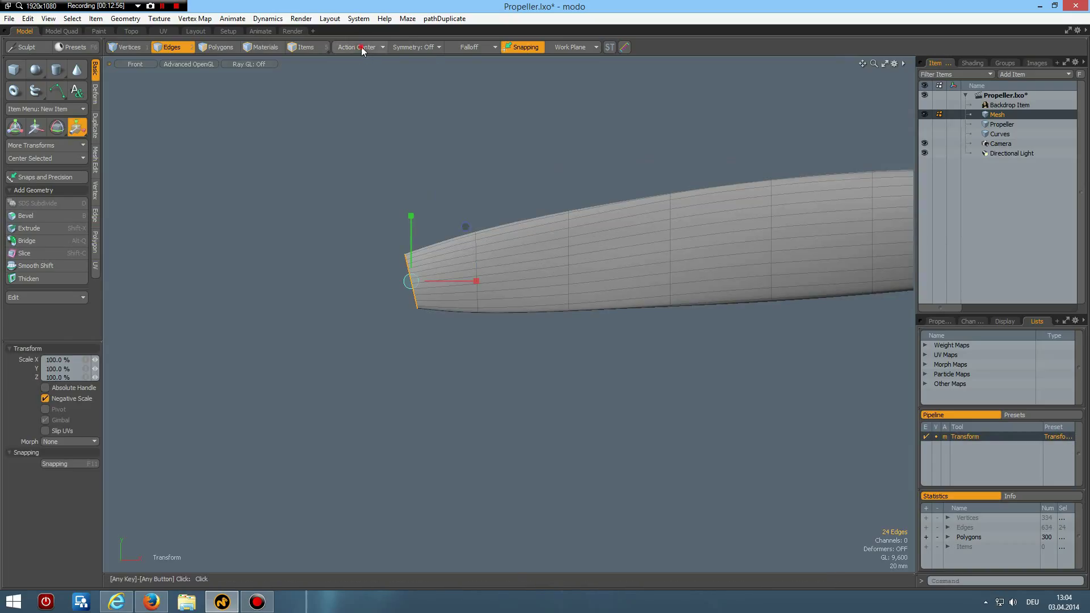
{"action": "left_click", "coordinate": [355, 55]}
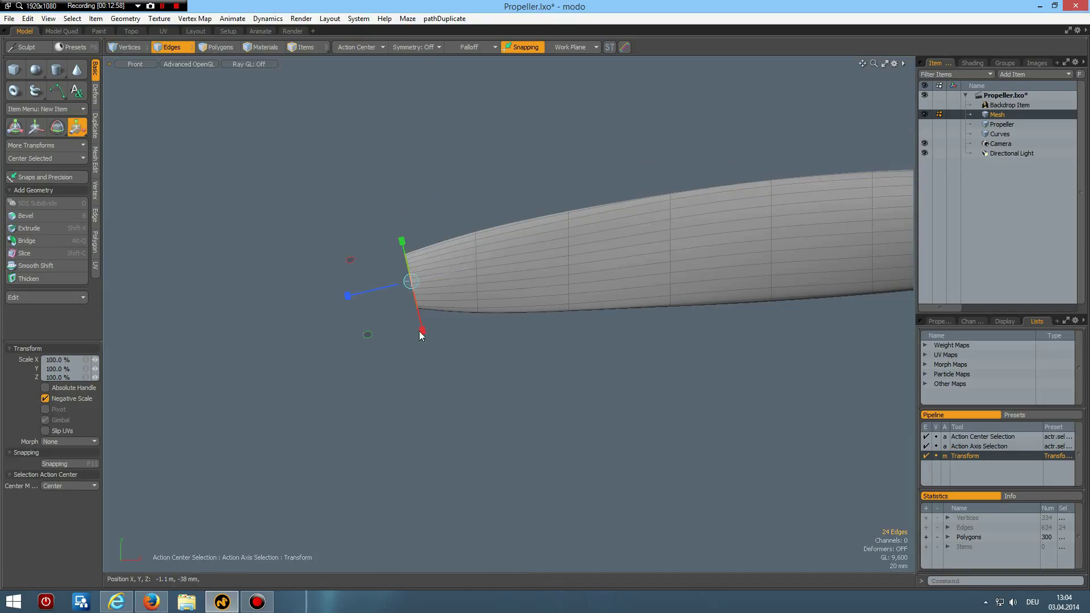
{"action": "left_click_drag", "start_coordinate": [422, 330], "coordinate": [419, 320]}
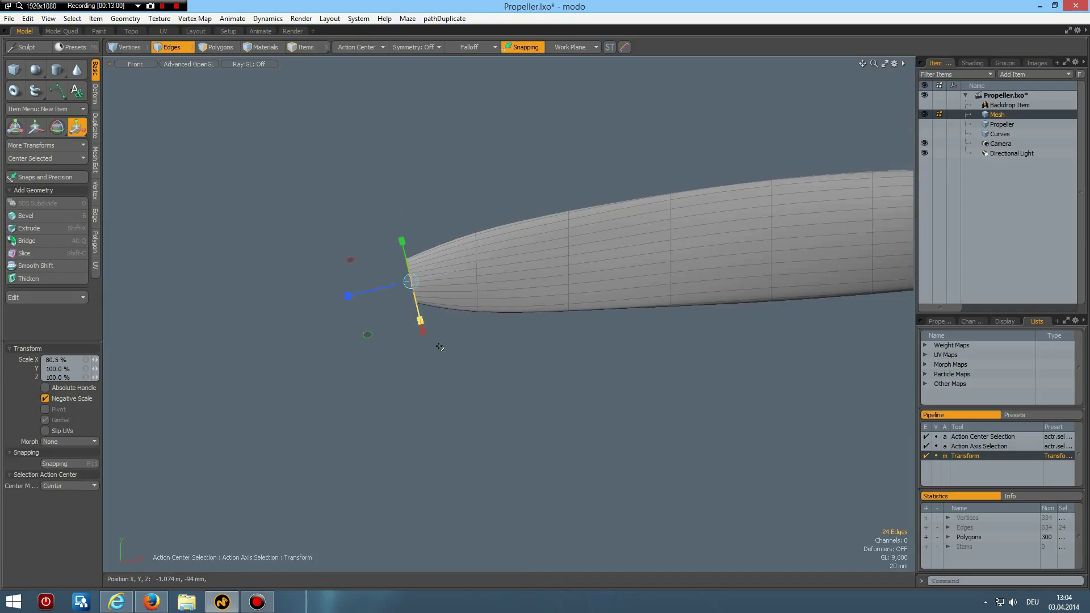
{"action": "key", "text": "space"}
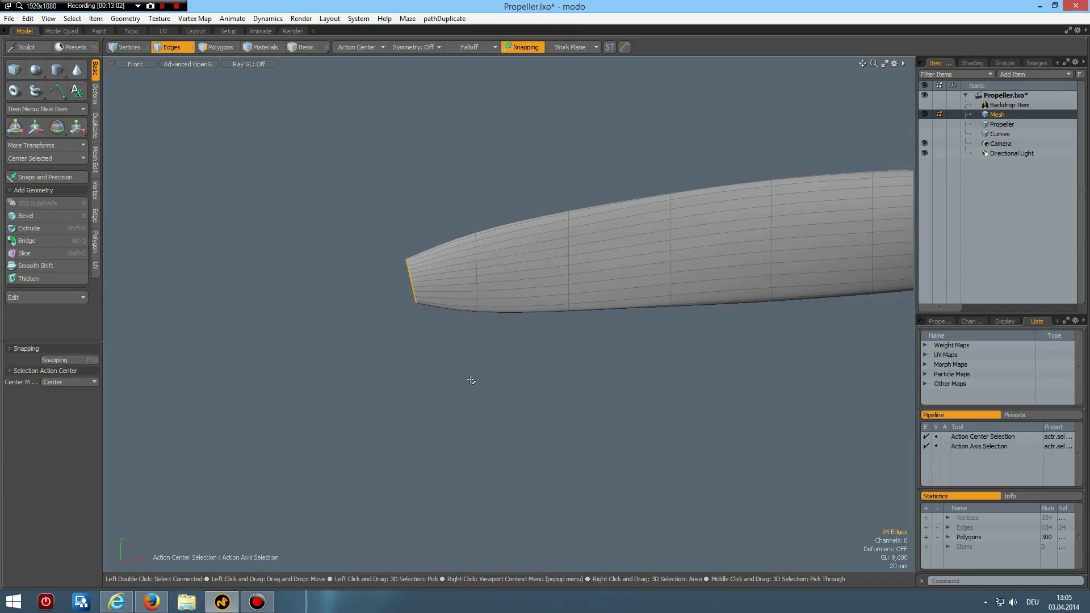
Cap the open blade tip with a polygon and turn subdivision smoothing off
{"action": "key", "text": "p"}
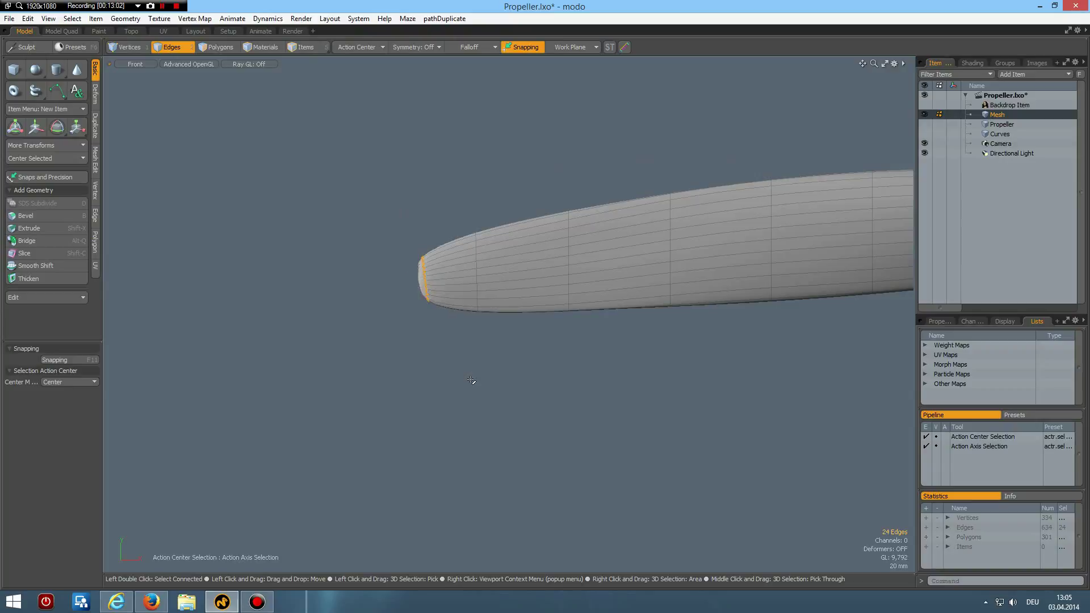
{"action": "left_click", "coordinate": [511, 435]}
{"action": "key", "text": "Tab"}
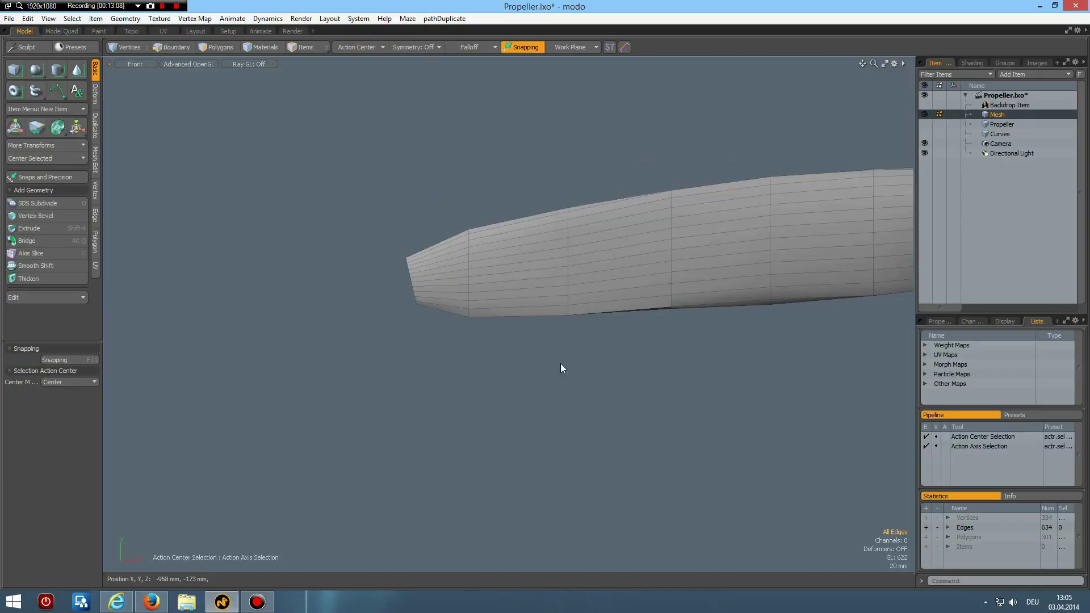
Bevel the blade tip's cap polygon in perspective with a 1.2 mm inset and no shift
{"action": "key", "text": "ctrl+space"}
{"action": "left_click", "coordinate": [565, 370]}
{"action": "left_click_drag", "start_coordinate": [493, 349], "coordinate": [631, 290], "text": "alt"}
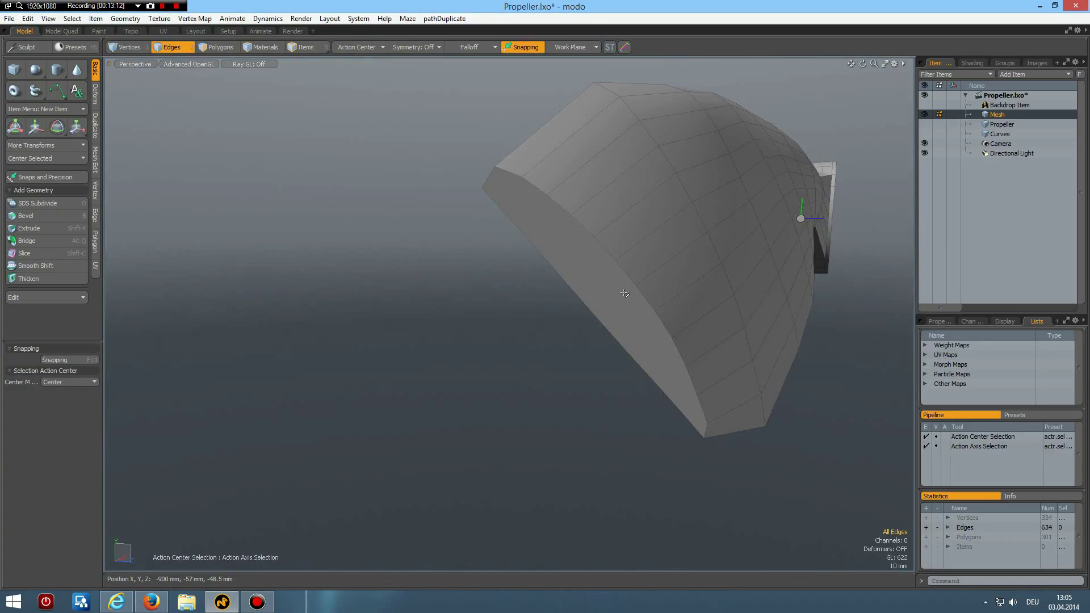
{"action": "key", "text": "3"}
{"action": "left_click", "coordinate": [625, 299]}
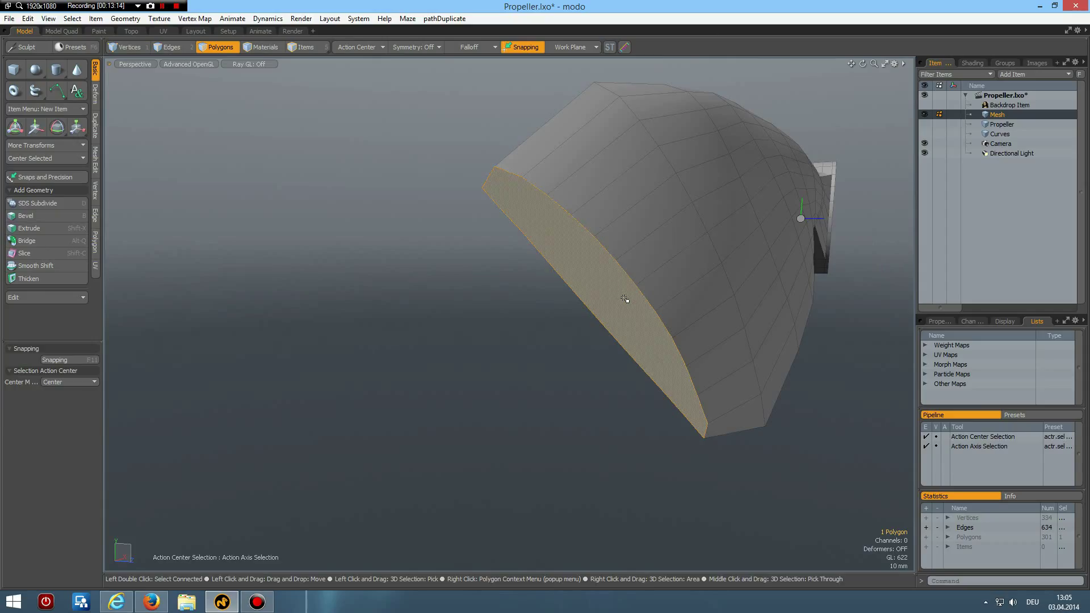
{"action": "key", "text": "b"}
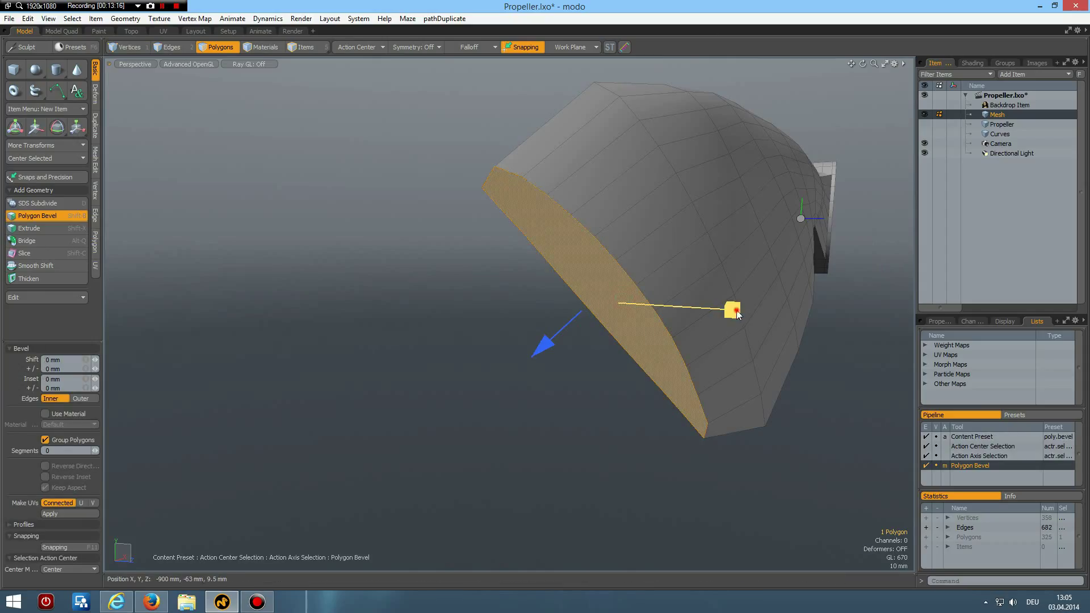
{"action": "left_click_drag", "start_coordinate": [732, 310], "coordinate": [717, 310]}
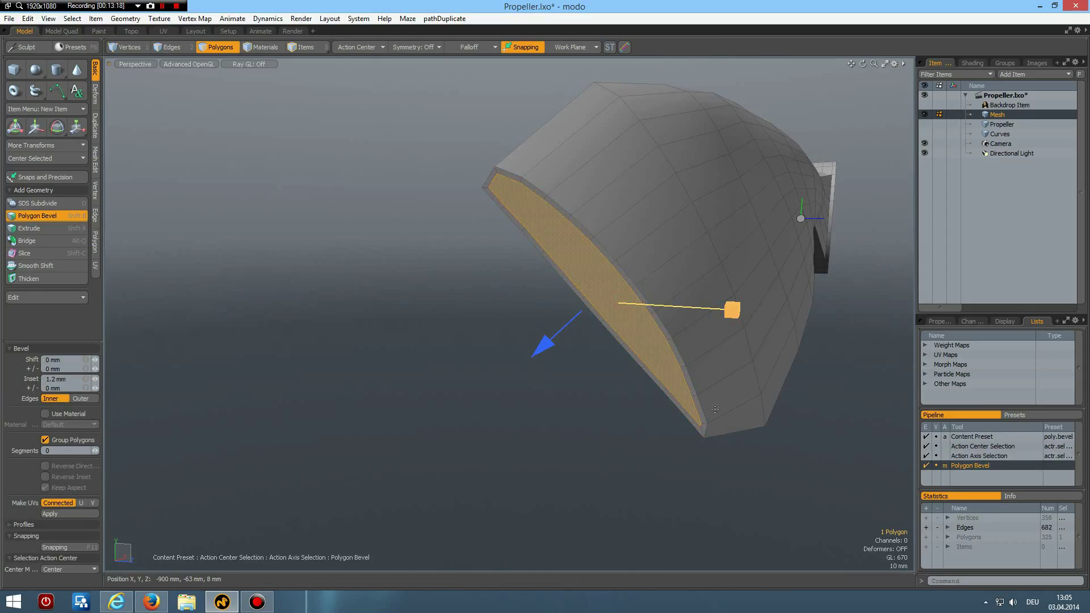
Split the inset polygon of the blade tip cap into quads with the Quadruple command
{"action": "scroll", "coordinate": [703, 427], "scroll_direction": "up", "scroll_amount": 4}
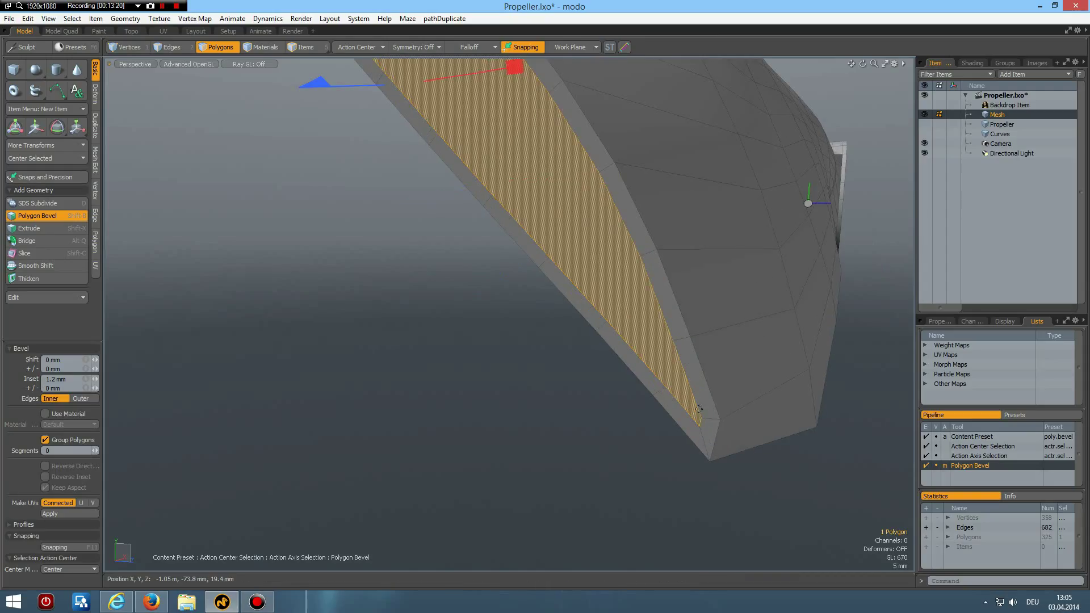
{"action": "scroll", "coordinate": [710, 407], "scroll_direction": "down", "scroll_amount": 5}
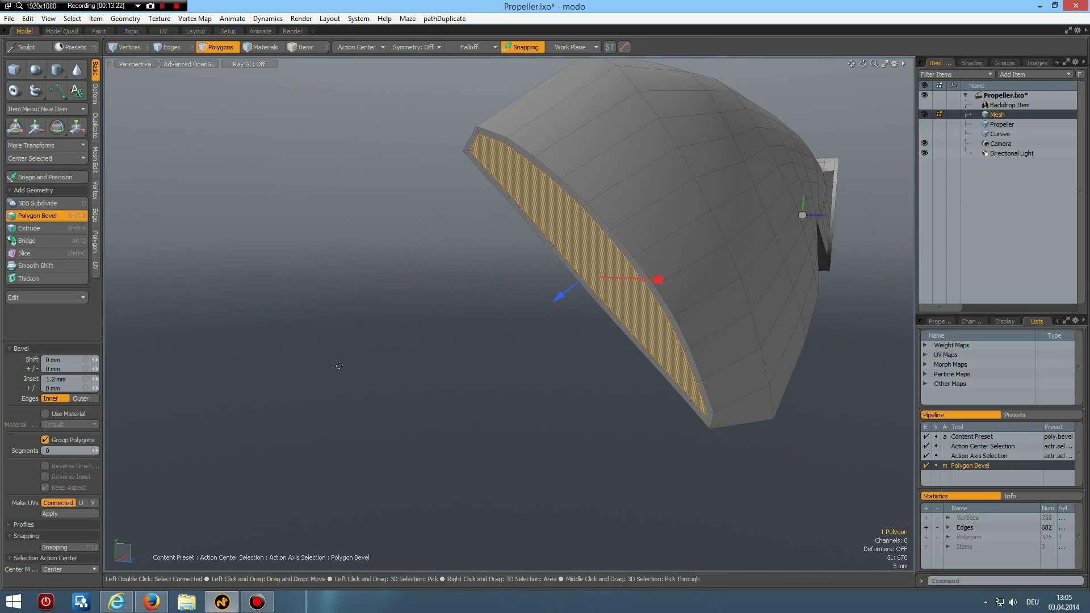
{"action": "left_click", "coordinate": [94, 241]}
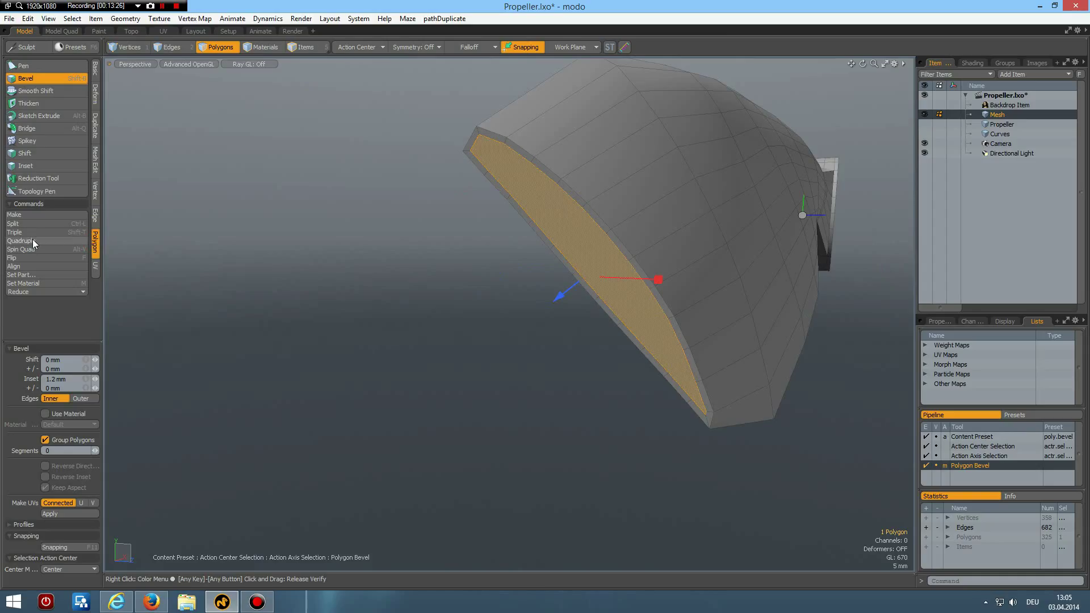
{"action": "left_click", "coordinate": [32, 239]}
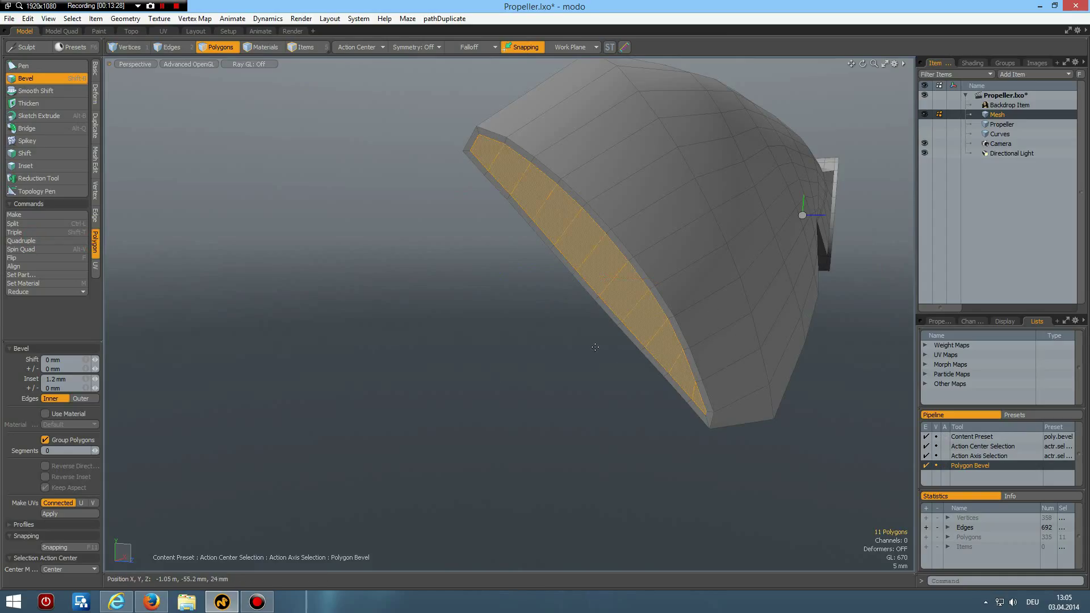
Expand the selection to the entire blade tip cap, align the work plane to it and switch to the front view
{"action": "key", "text": "shift+Up"}
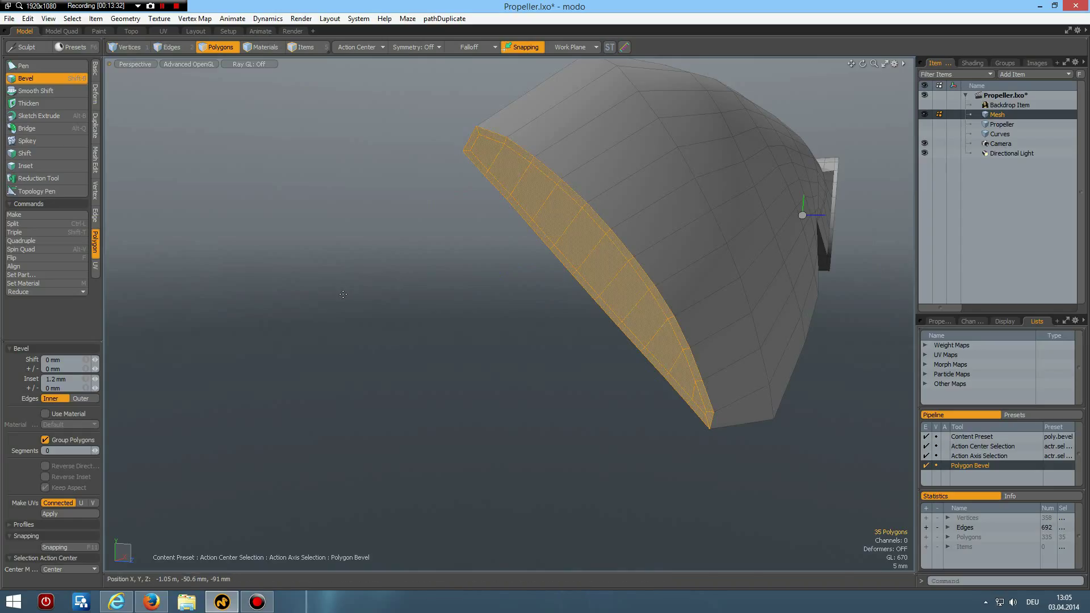
{"action": "left_click", "coordinate": [585, 49]}
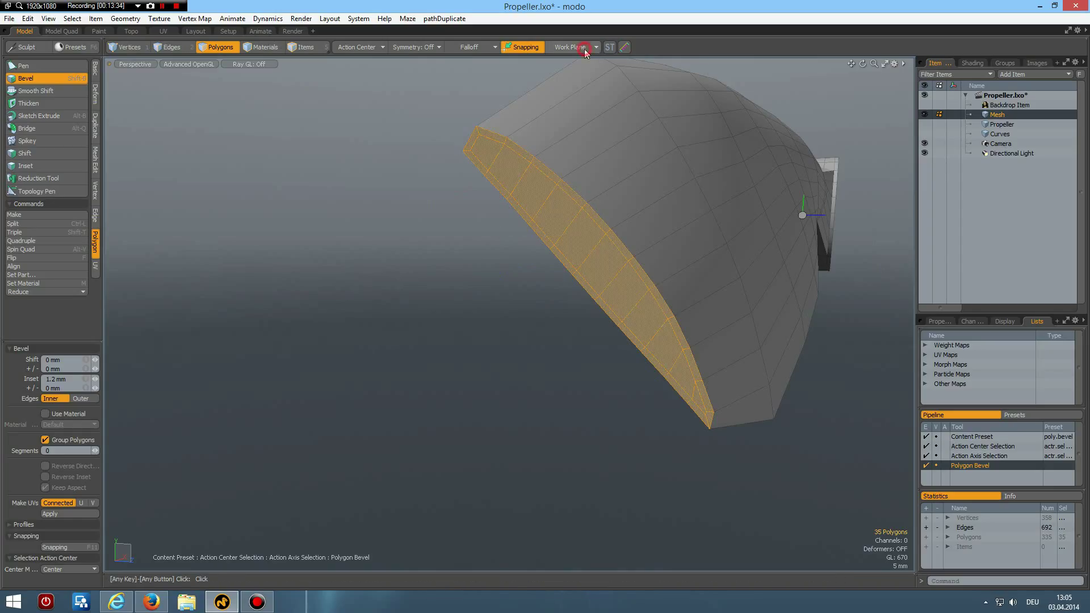
{"action": "left_click", "coordinate": [582, 60]}
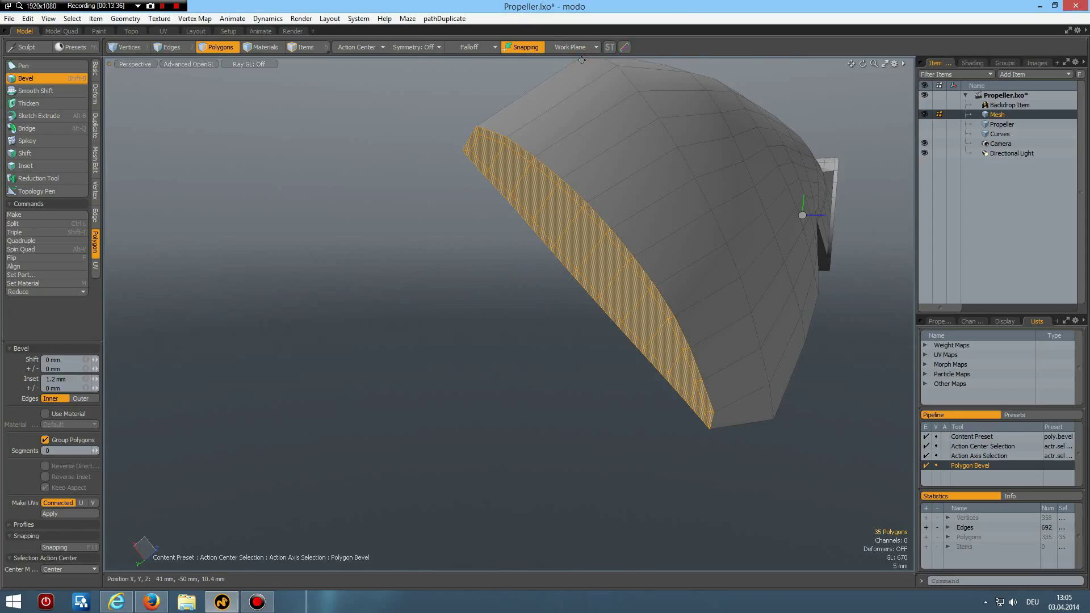
{"action": "key", "text": "KP_1"}
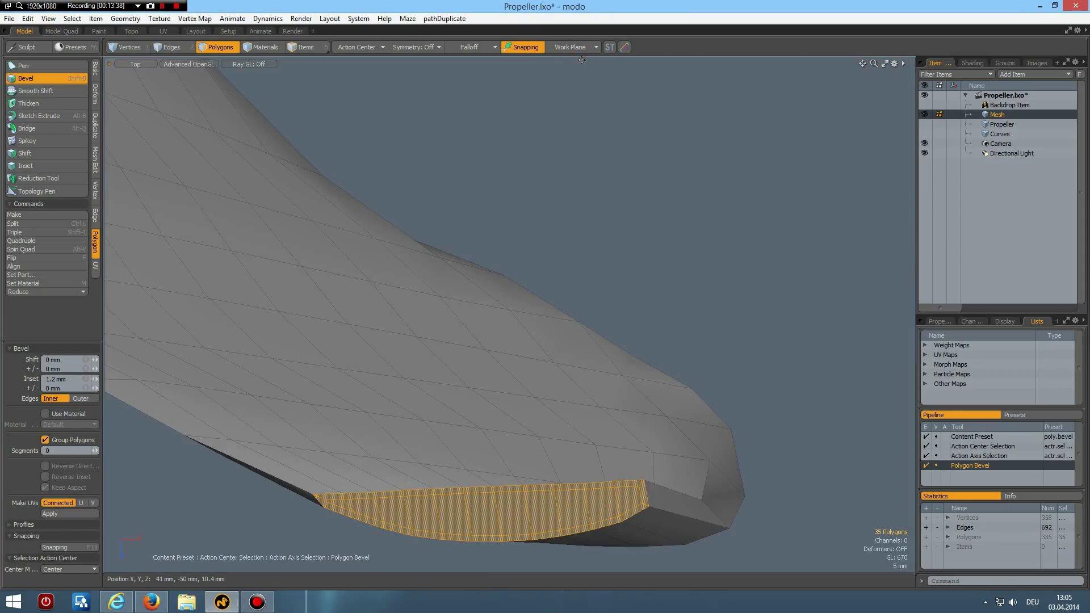
{"action": "key", "text": "KP_2"}
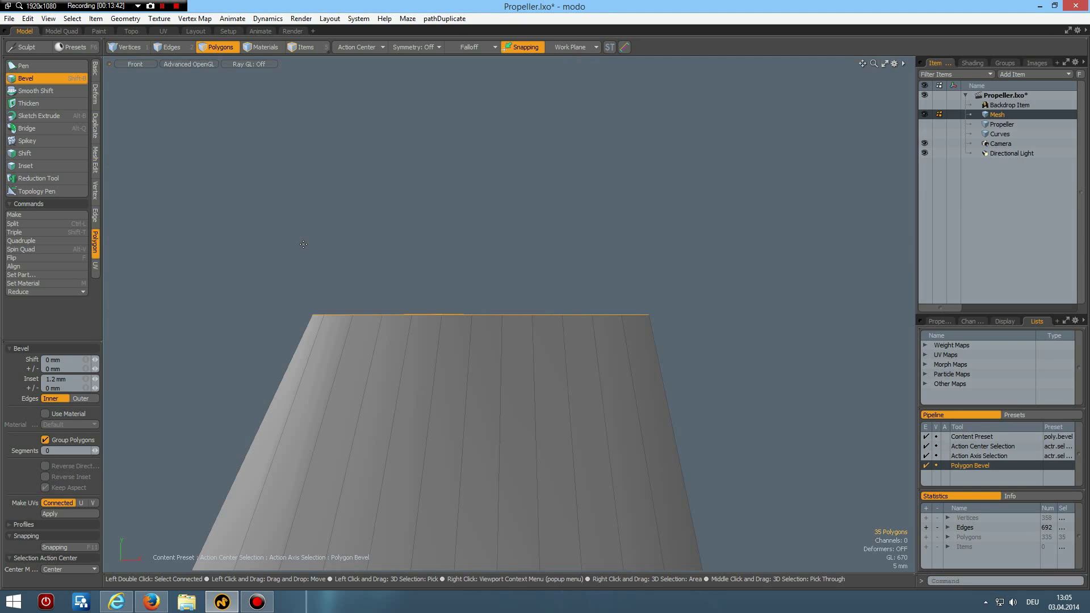
Add a radial falloff centred on the blade tip's edge, about 34.6 by 29.4 mm in size
{"action": "key", "text": "space"}
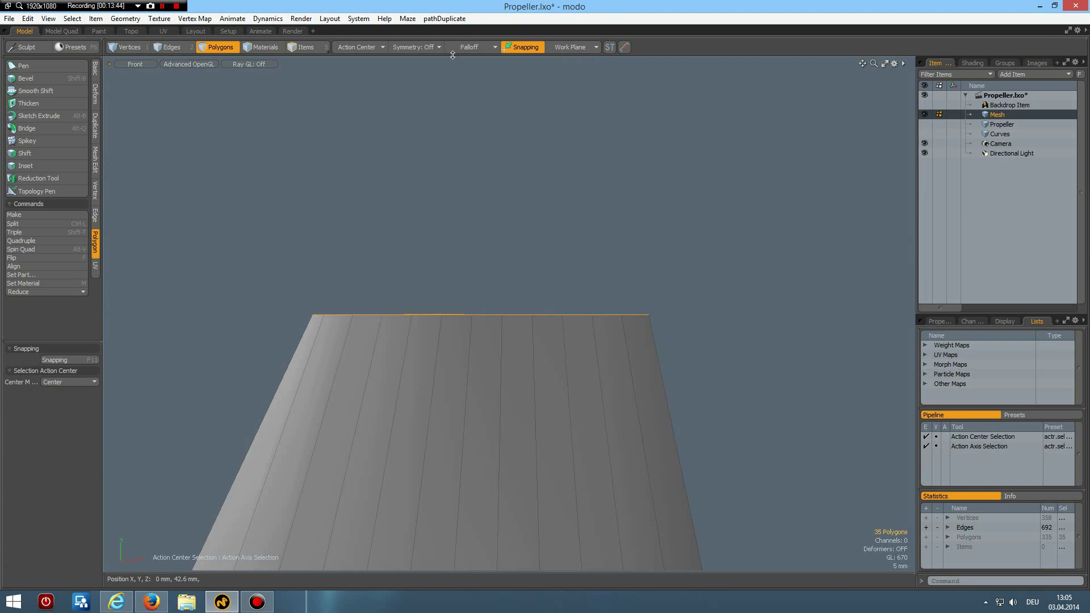
{"action": "left_click", "coordinate": [475, 49]}
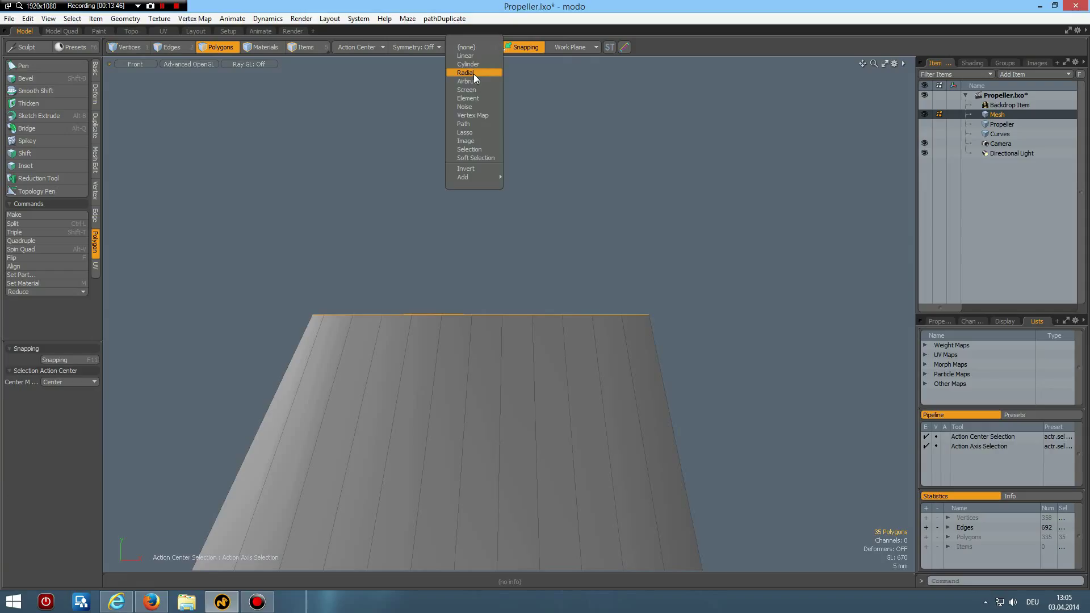
{"action": "left_click", "coordinate": [474, 73]}
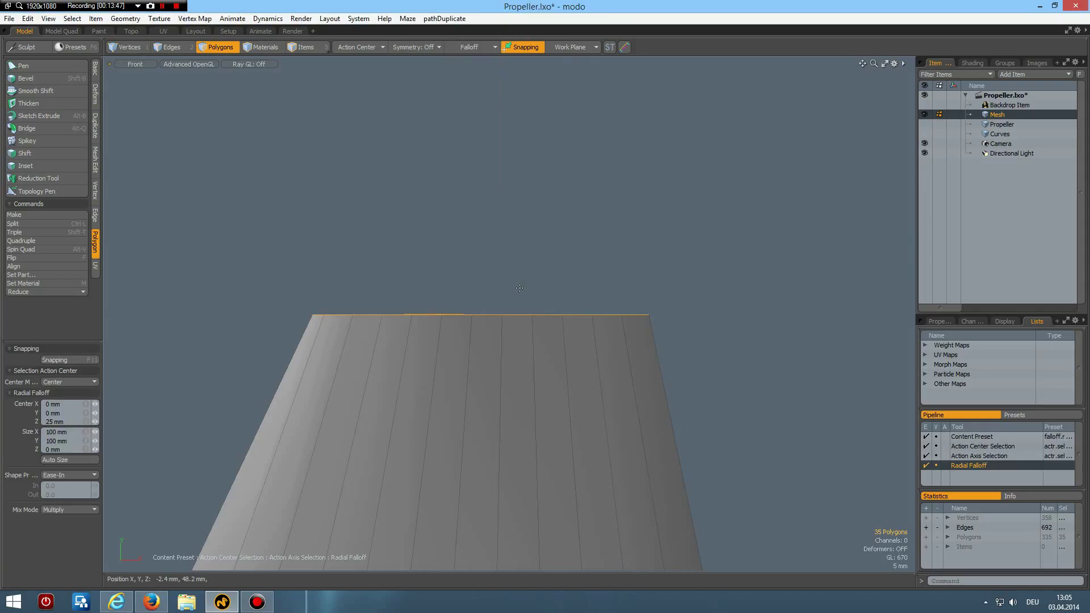
{"action": "left_click", "coordinate": [475, 297]}
{"action": "left_click_drag", "start_coordinate": [470, 292], "coordinate": [642, 440]}
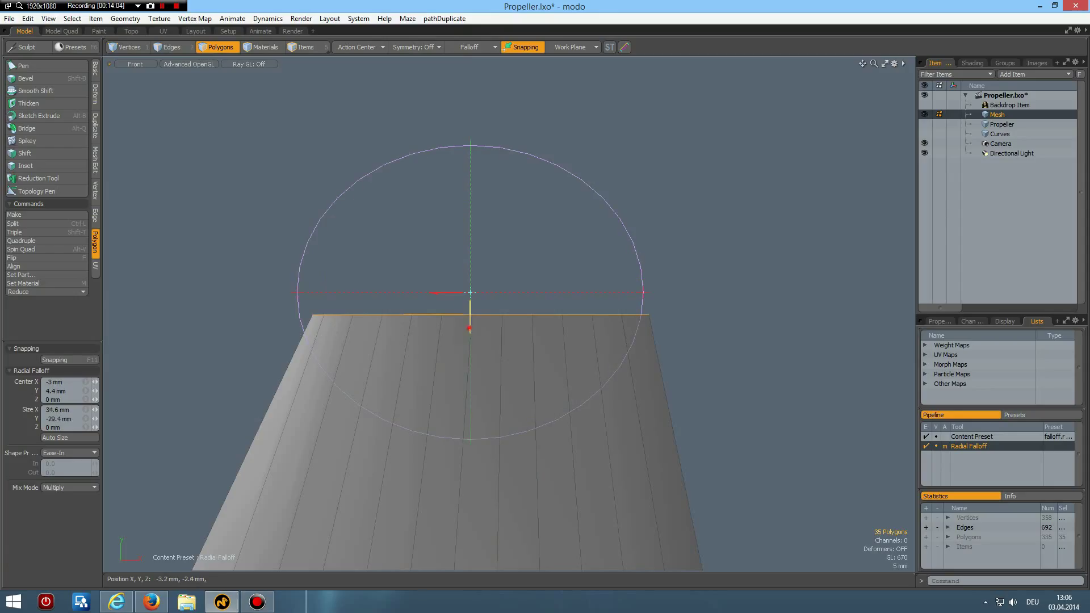
{"action": "left_click_drag", "start_coordinate": [469, 327], "coordinate": [469, 349]}
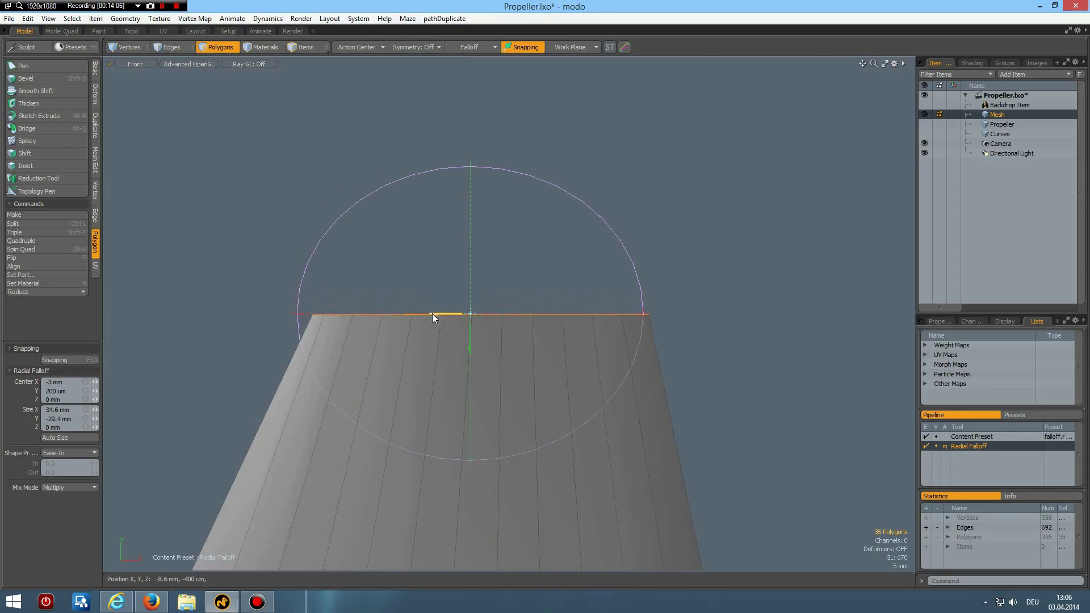
{"action": "left_click_drag", "start_coordinate": [435, 313], "coordinate": [444, 314]}
Move the blade tip cap 20 mm along Y through the falloff to round the tip, and clear the falloff and selection
{"action": "key", "text": "y"}
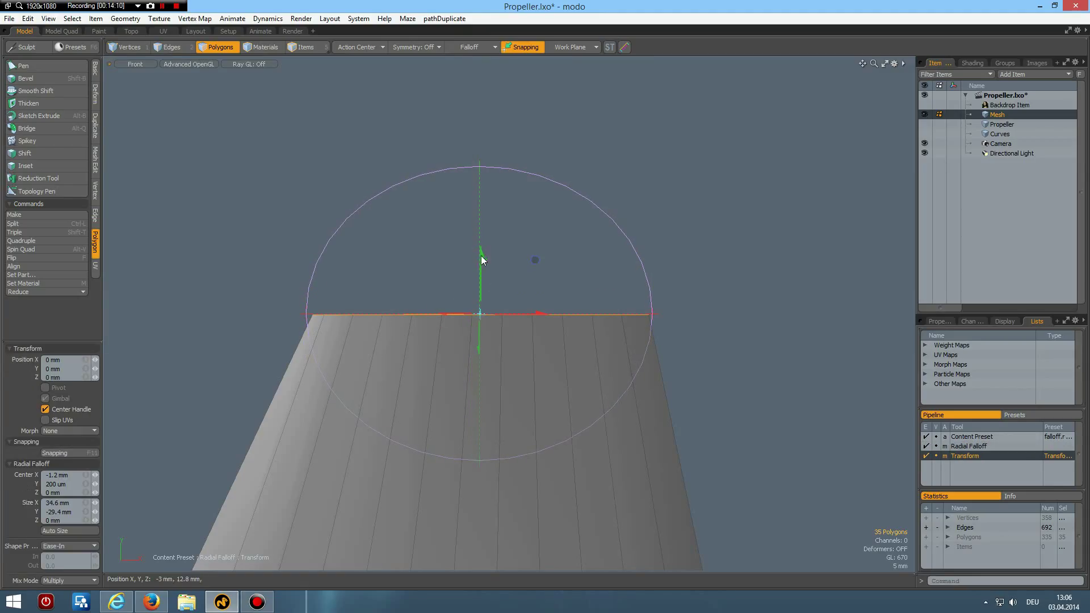
{"action": "left_click_drag", "start_coordinate": [482, 260], "coordinate": [481, 159]}
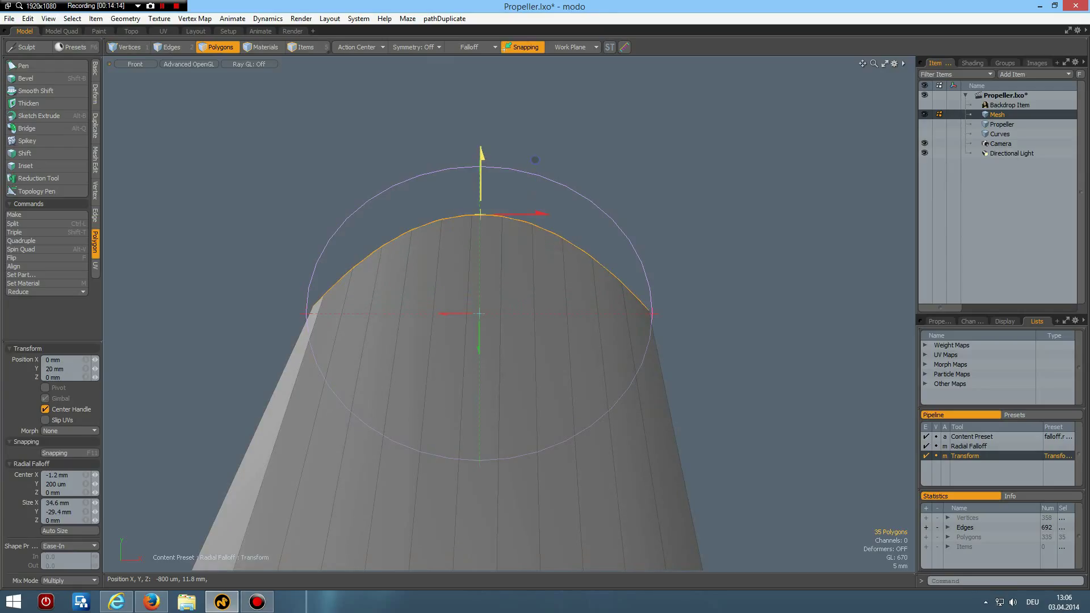
{"action": "key", "text": "space"}
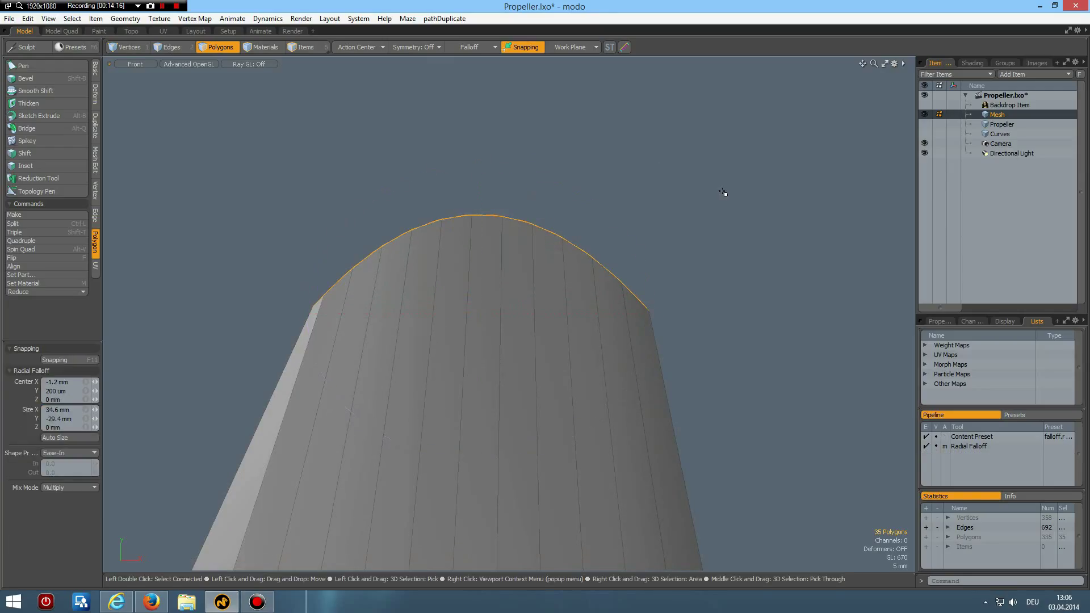
{"action": "left_click", "coordinate": [735, 398]}
Add an edge loop around the blade a short way below the rounded tip
{"action": "key", "text": "alt"}
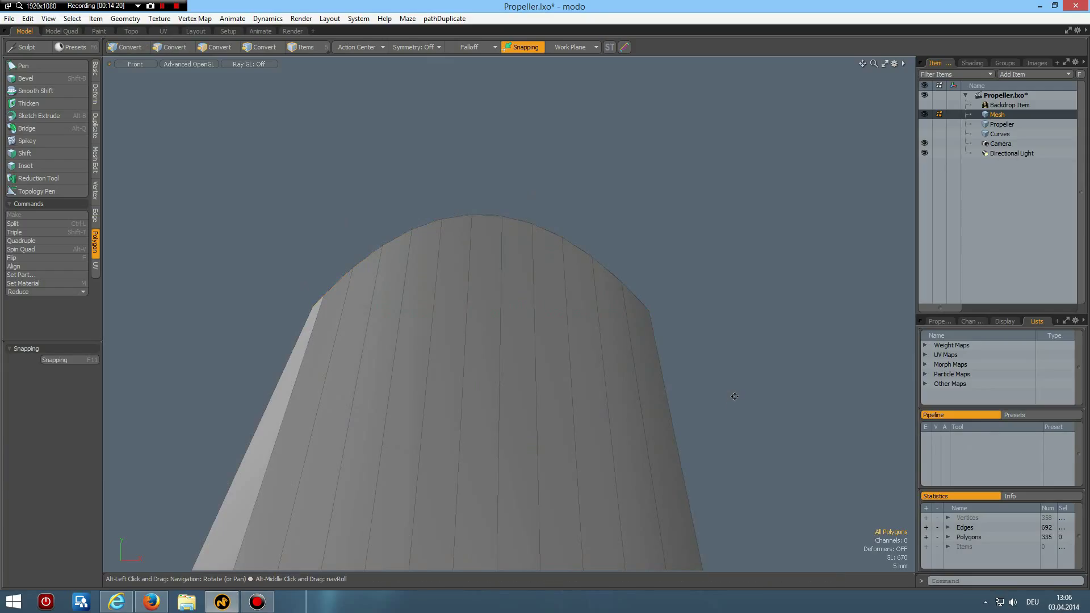
{"action": "key", "text": "alt+l"}
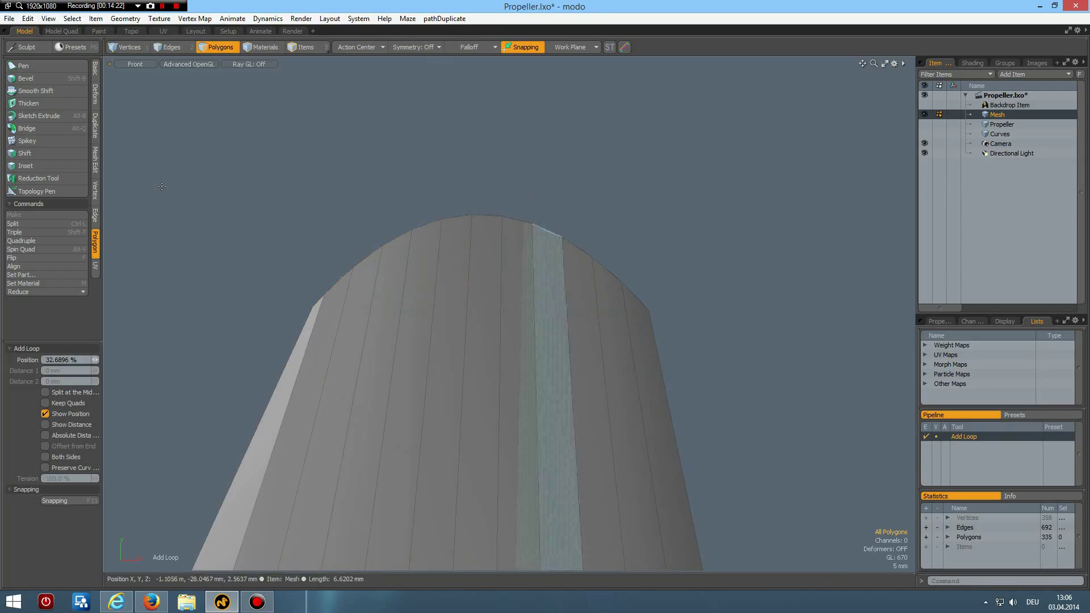
{"action": "left_click", "coordinate": [96, 216]}
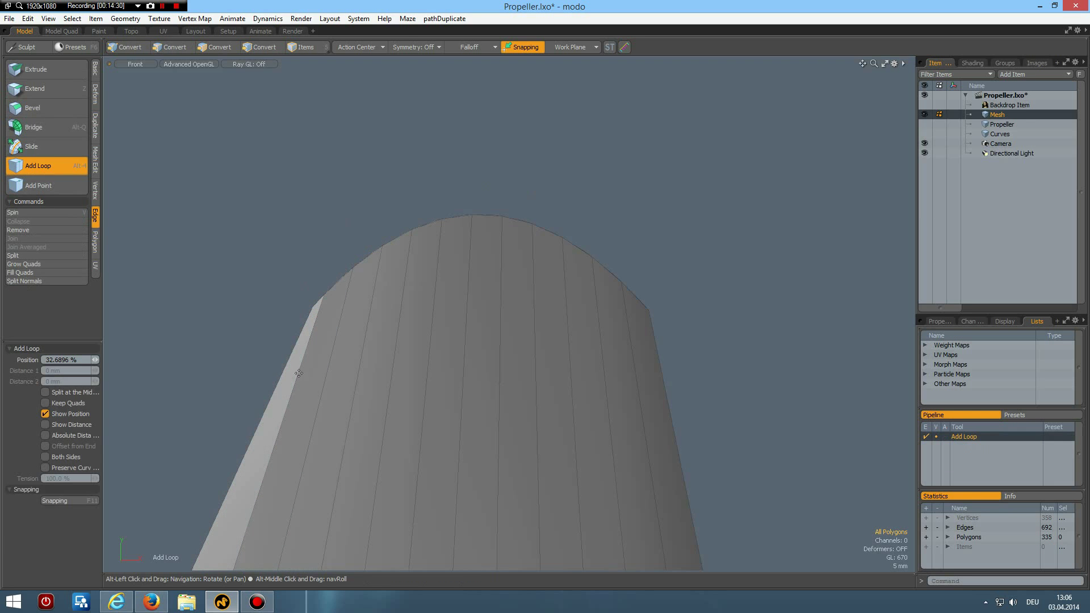
{"action": "left_click", "coordinate": [298, 372]}
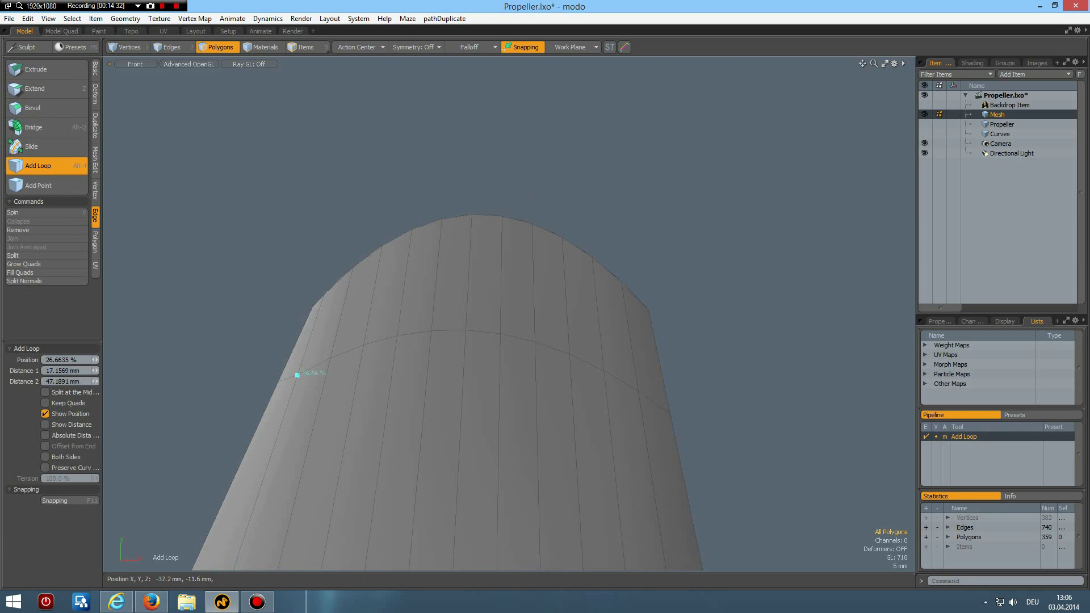
{"action": "key", "text": "space"}
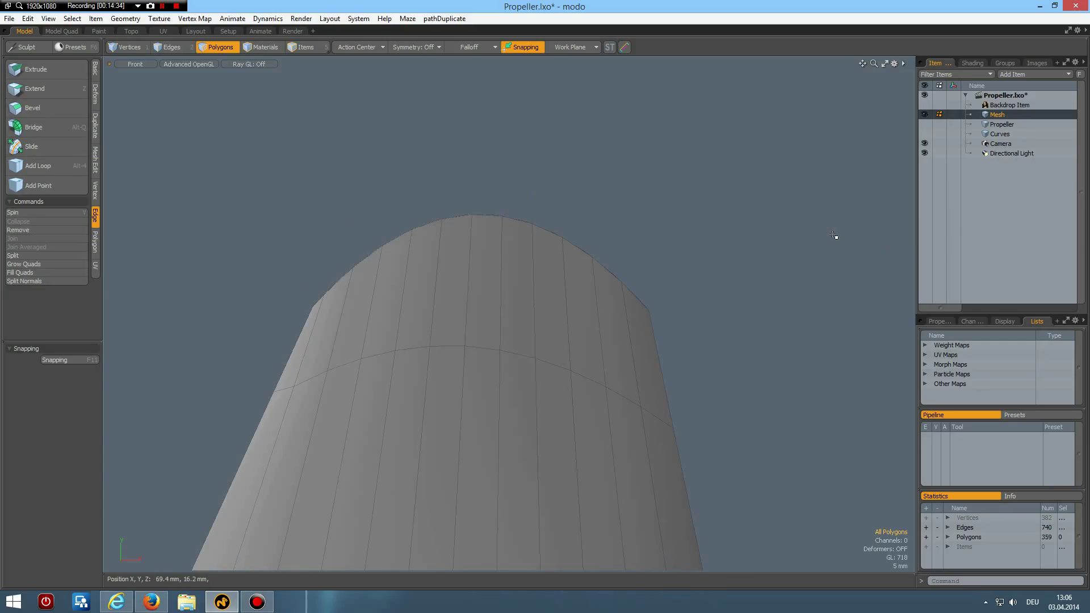
Switch to the perspective view and reset the work plane
{"action": "key", "text": "ctrl+space"}
{"action": "left_click", "coordinate": [863, 212]}
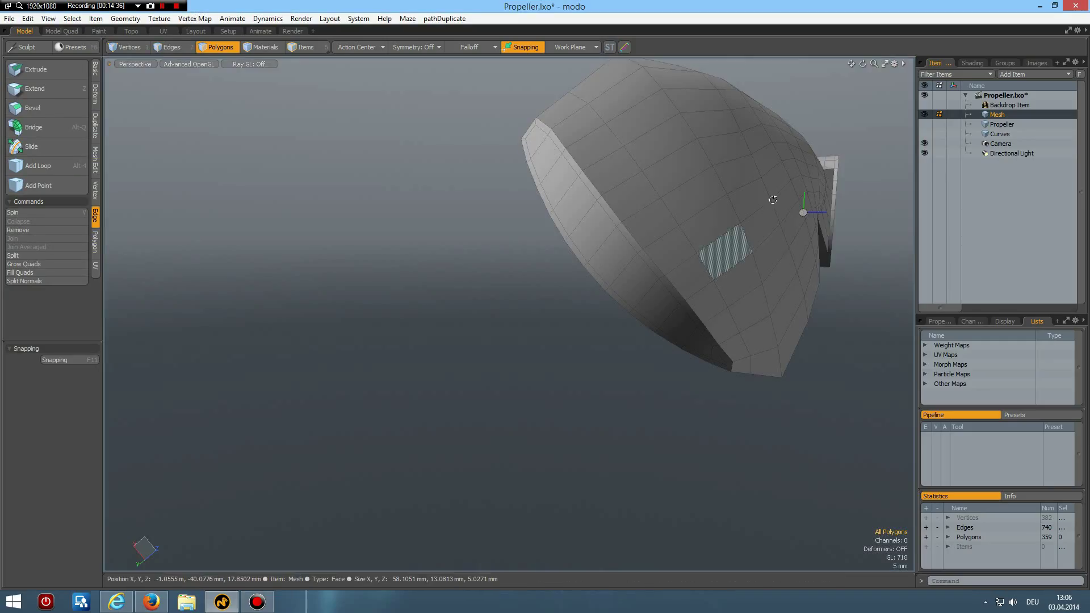
{"action": "left_click_drag", "start_coordinate": [749, 215], "coordinate": [612, 51], "text": "alt"}
{"action": "left_click", "coordinate": [574, 47]}
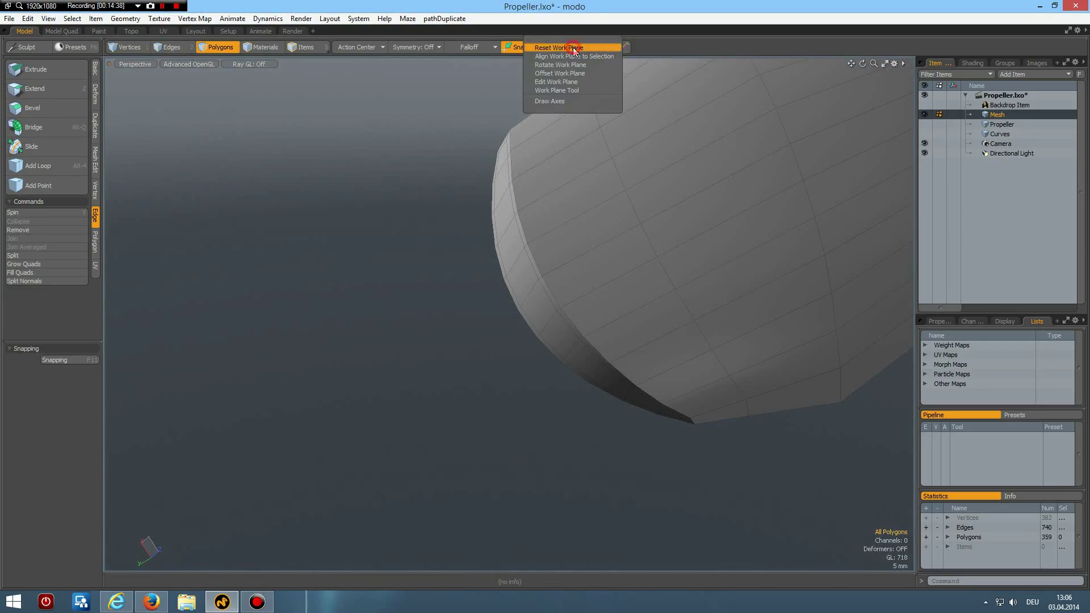
{"action": "left_click", "coordinate": [574, 51]}
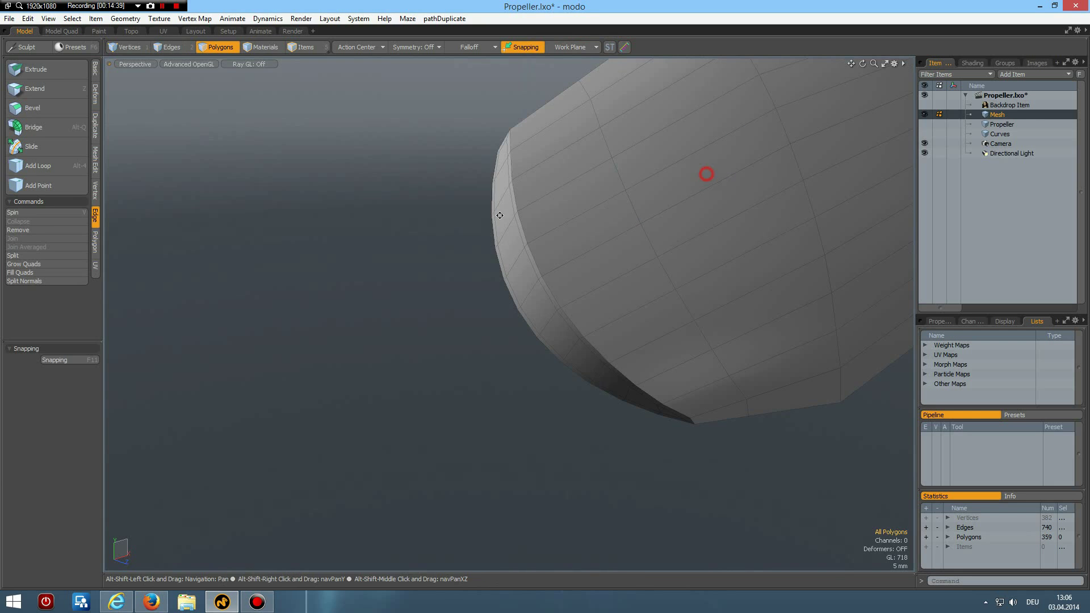
Select the whole strip of polygons on the half-ring hub's front rim and hide all other geometry
{"action": "scroll", "coordinate": [446, 234], "scroll_direction": "down", "scroll_amount": 8}
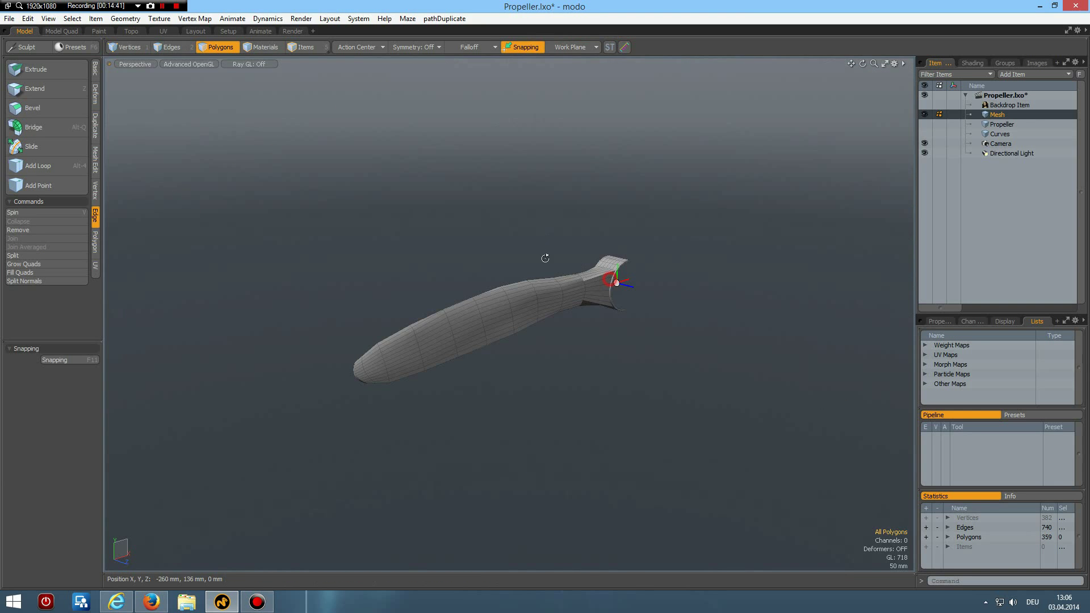
{"action": "left_click_drag", "start_coordinate": [546, 257], "coordinate": [519, 151], "text": "alt"}
{"action": "scroll", "coordinate": [667, 318], "scroll_direction": "up", "scroll_amount": 4}
{"action": "scroll", "coordinate": [668, 317], "scroll_direction": "down", "scroll_amount": 3}
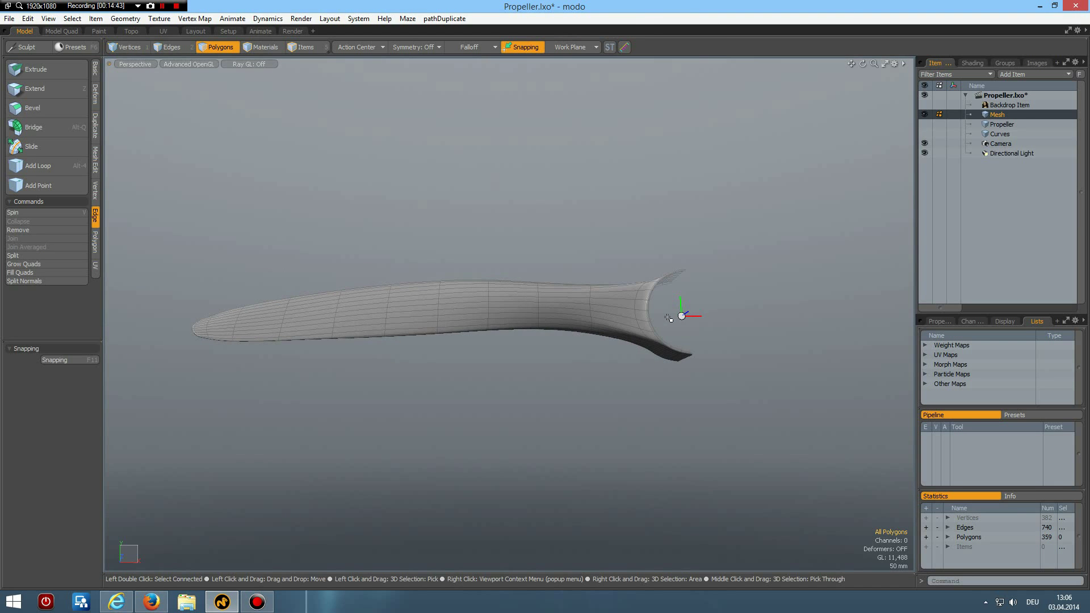
{"action": "left_click_drag", "start_coordinate": [604, 298], "coordinate": [667, 305], "text": "alt"}
{"action": "scroll", "coordinate": [667, 306], "scroll_direction": "up", "scroll_amount": 5}
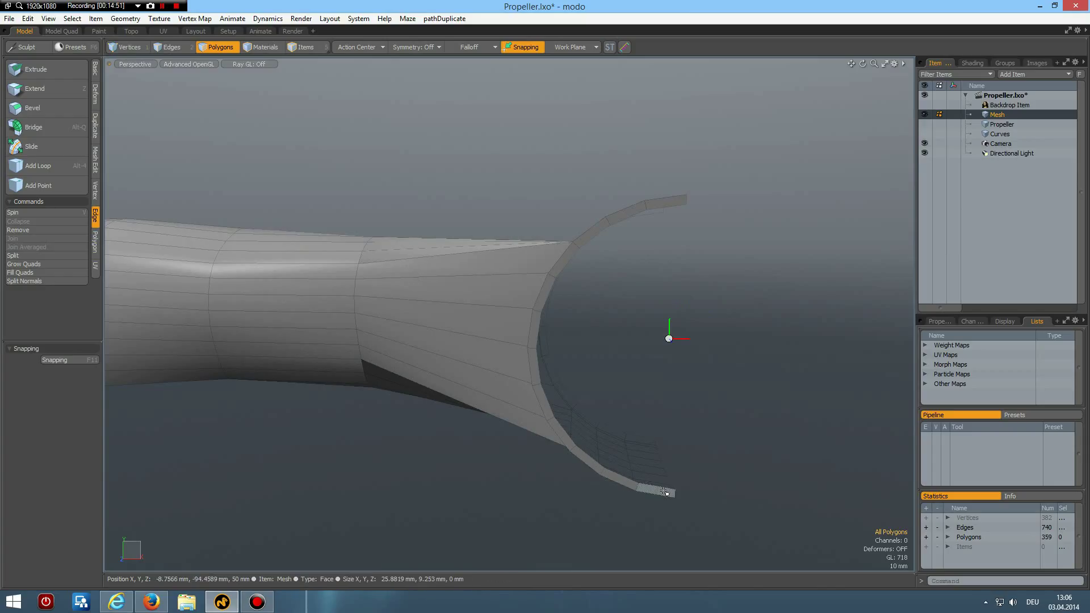
{"action": "left_click_drag", "start_coordinate": [665, 491], "coordinate": [632, 485]}
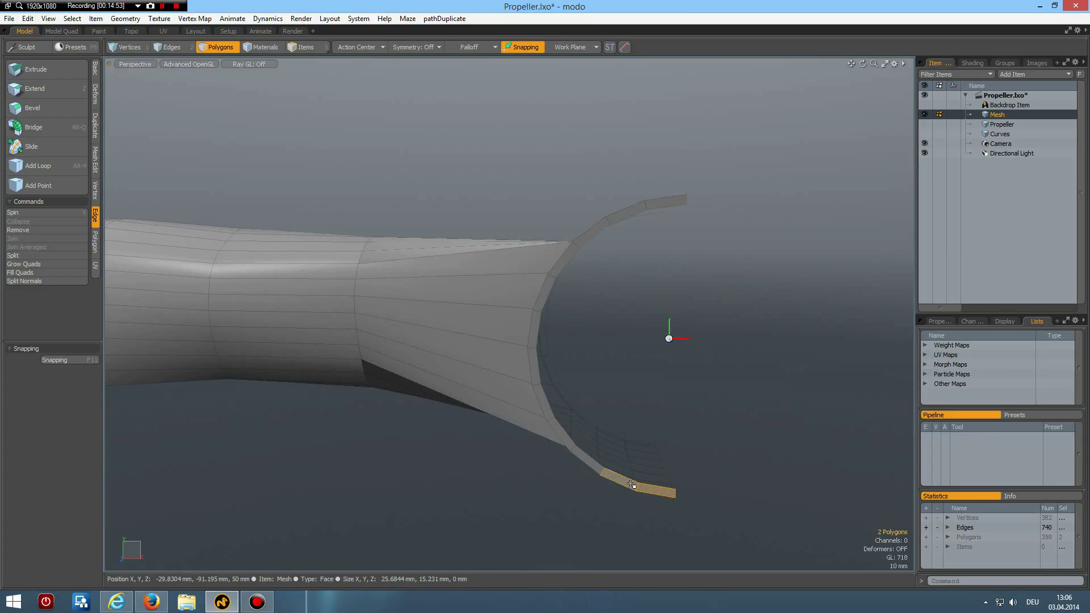
{"action": "key", "text": "Up"}
{"action": "key", "text": "Up"}
{"action": "key", "text": "Up"}
{"action": "key", "text": "Up"}
{"action": "key", "text": "Up"}
{"action": "key", "text": "Up"}
{"action": "key", "text": "Up"}
{"action": "key", "text": "Up"}
{"action": "key", "text": "Up"}
{"action": "key", "text": "Up"}
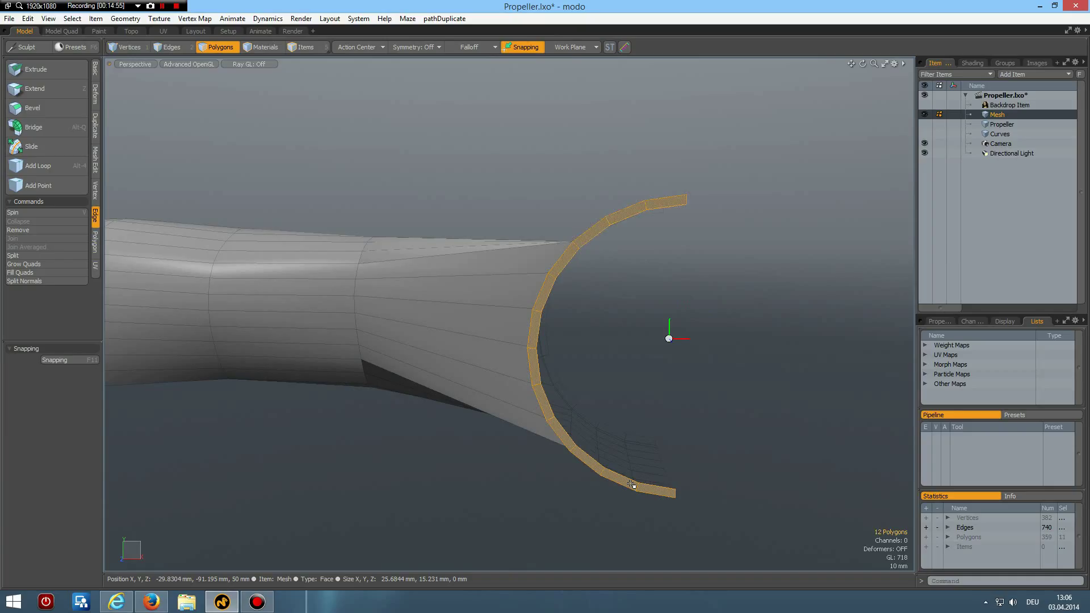
{"action": "key", "text": "shift+h"}
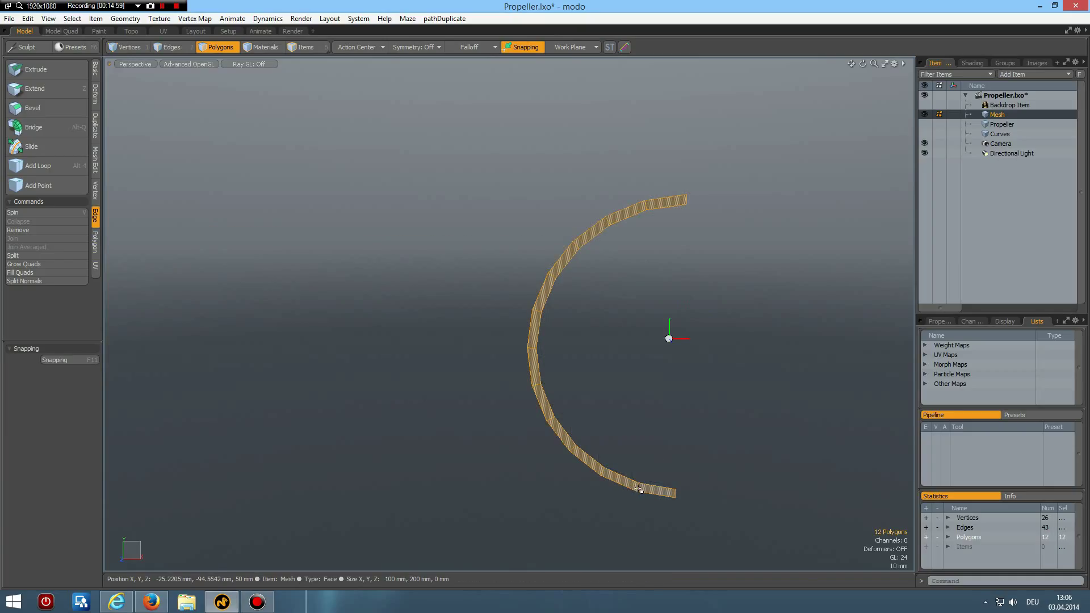
In the front view, bridge the two inner edges at the half-ring's upper end with the two at its lower end
{"action": "key", "text": "2"}
{"action": "key", "text": "KP_1"}
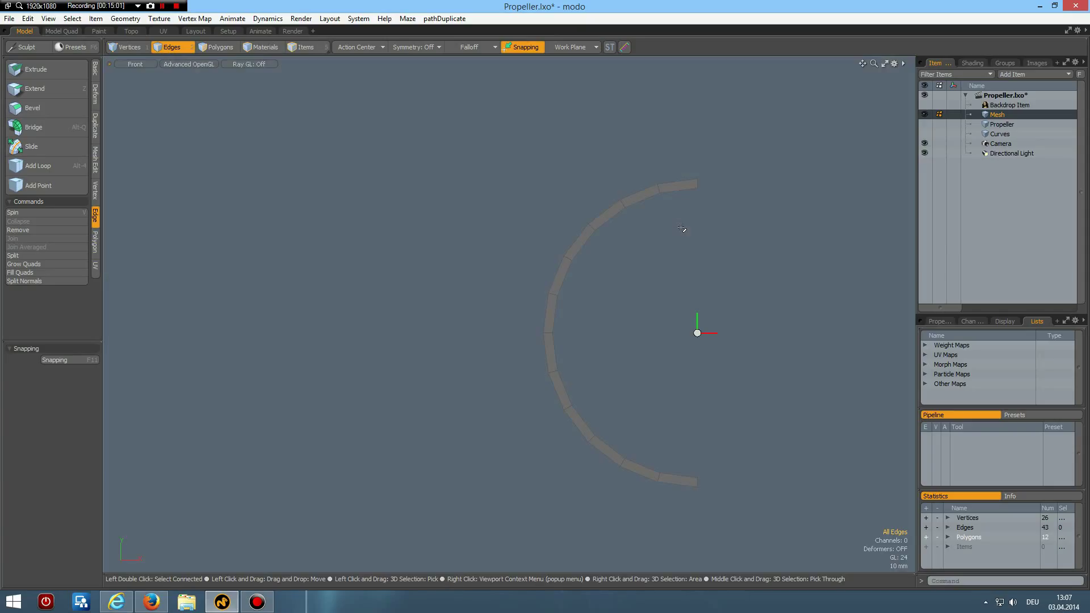
{"action": "left_click", "coordinate": [682, 190]}
{"action": "left_click", "coordinate": [642, 199], "text": "shift"}
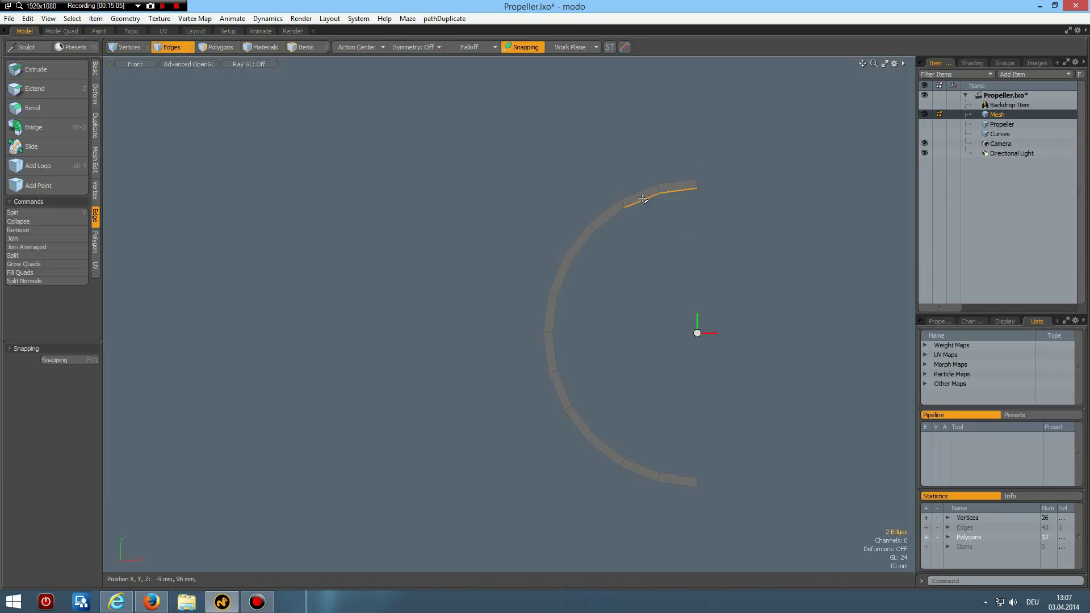
{"action": "left_click", "coordinate": [641, 467], "text": "shift"}
{"action": "key", "text": "alt+q"}
{"action": "key", "text": "space"}
Divide the bridged strip of the half-ring with a uniform Loop Slice, count 5
{"action": "left_click", "coordinate": [644, 340]}
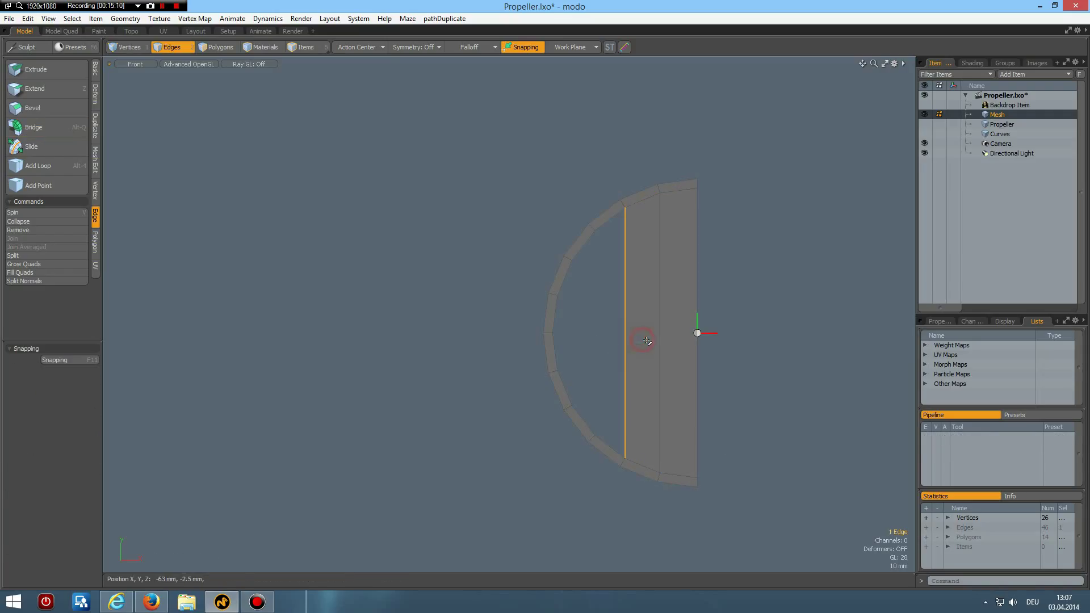
{"action": "key", "text": "alt+c"}
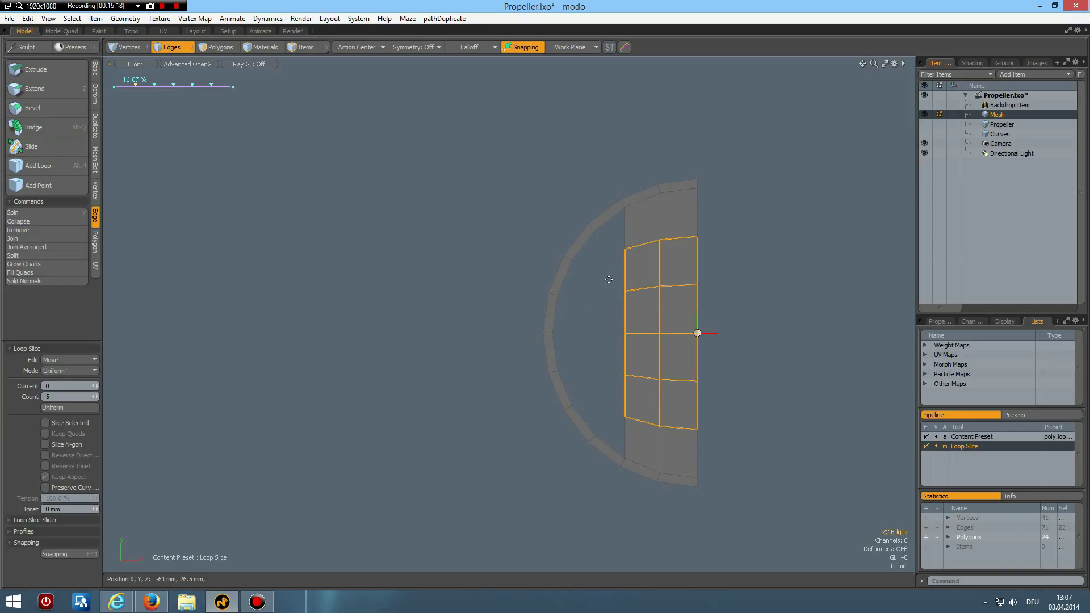
{"action": "key", "text": "space"}
Select the middle edges of the bridged strip's outer column and move them along negative X toward the ring's arc
{"action": "right_click_drag", "start_coordinate": [607, 277], "coordinate": [776, 406]}
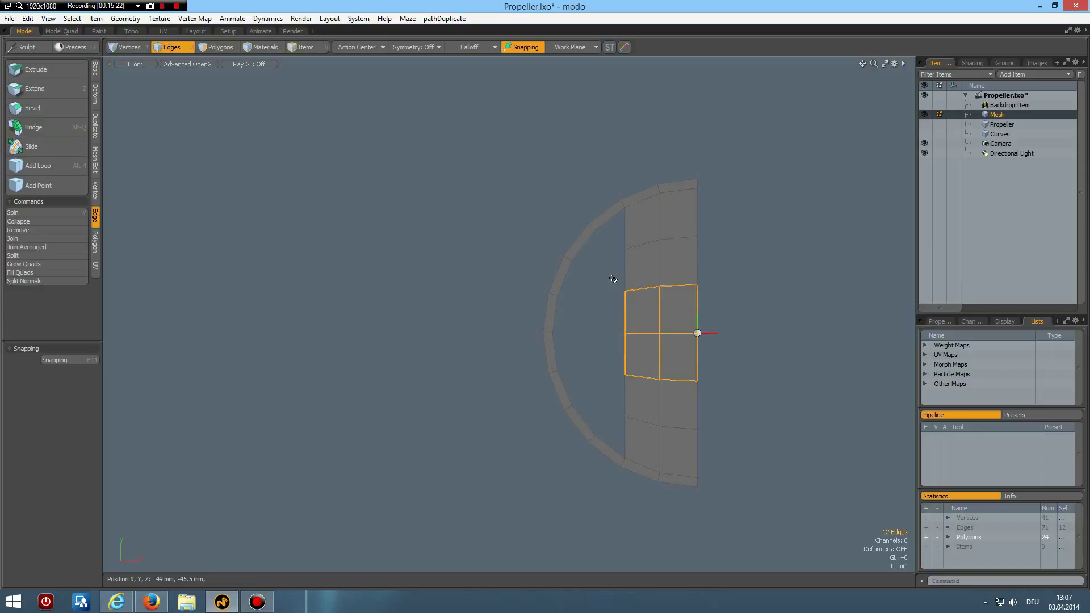
{"action": "right_click_drag", "start_coordinate": [611, 276], "coordinate": [682, 392]}
{"action": "key", "text": "y"}
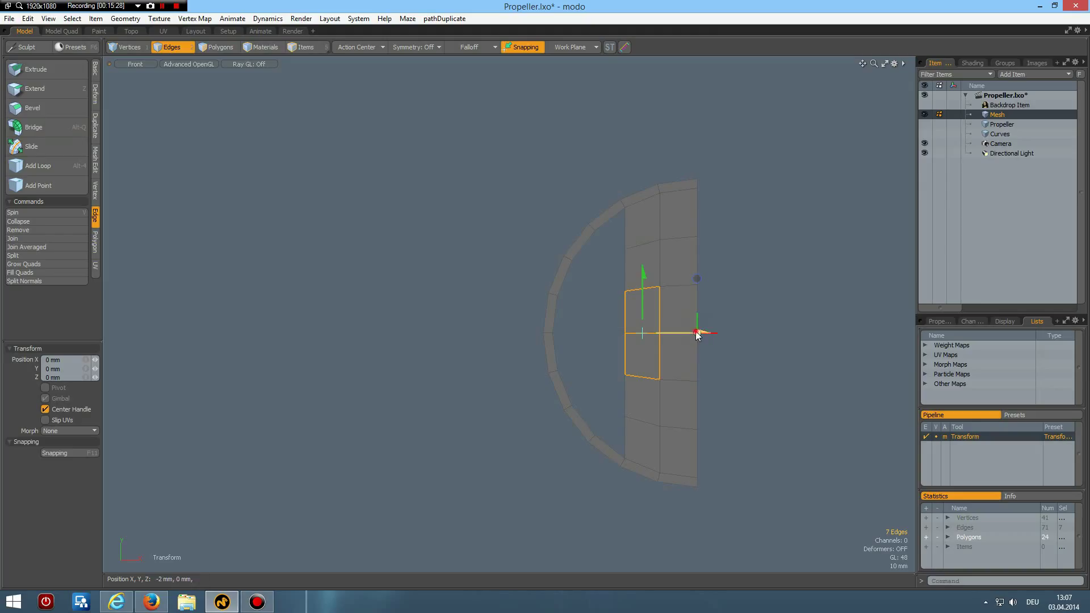
{"action": "left_click_drag", "start_coordinate": [697, 334], "coordinate": [680, 334]}
{"action": "key", "text": "space"}
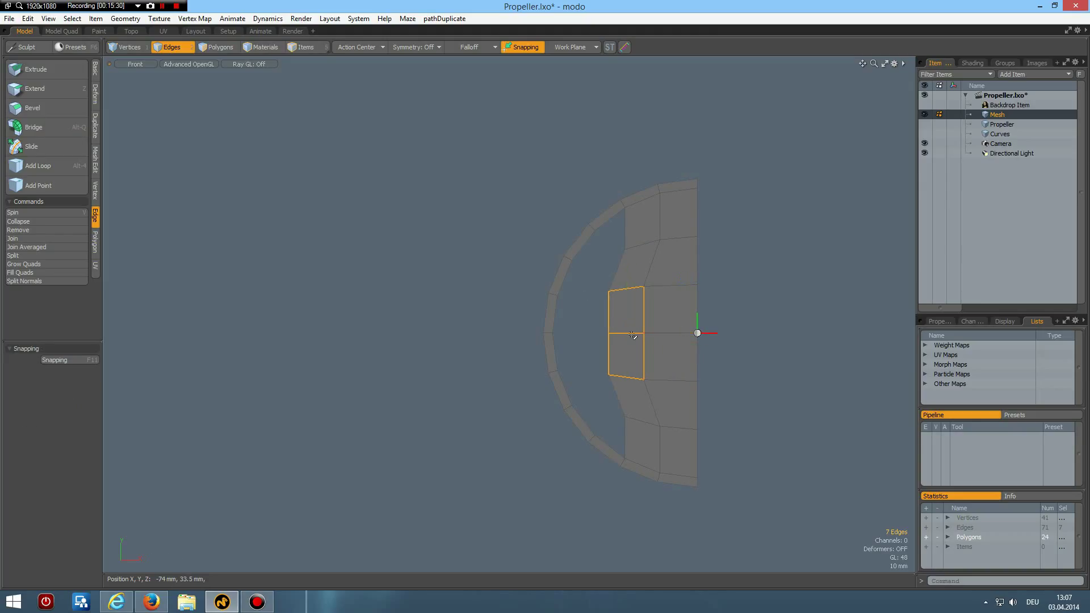
Move the two middle edges on the bridged strip's curved-side border 4.5 mm along negative X
{"action": "mouse_move", "coordinate": [583, 282]}
{"action": "right_mouse_down"}
{"action": "mouse_move", "coordinate": [628, 326]}
{"action": "mouse_move", "coordinate": [627, 393]}
{"action": "right_mouse_up"}
{"action": "key", "text": "y"}
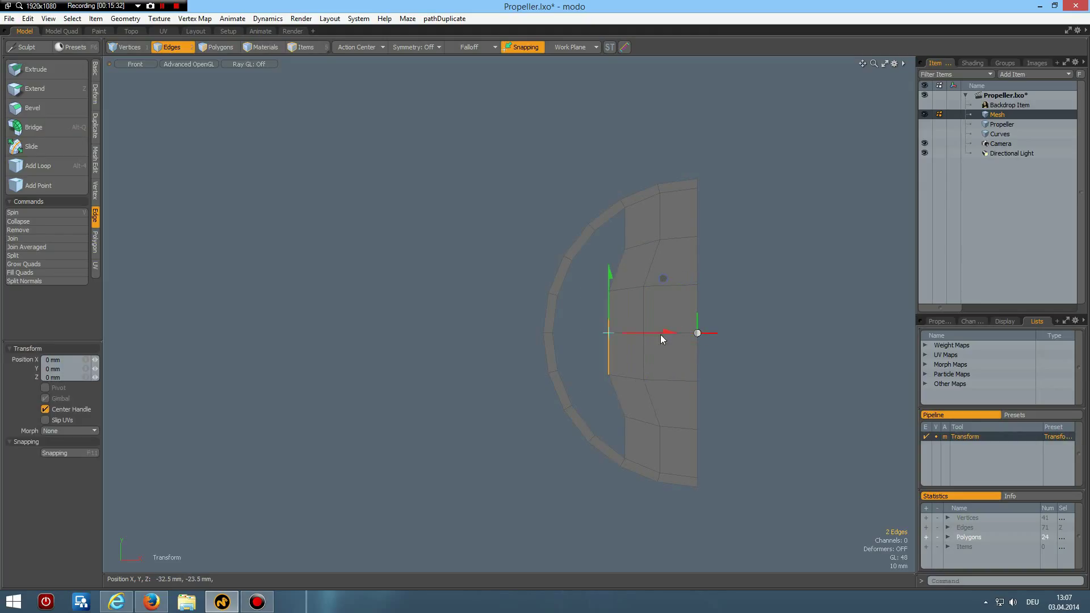
{"action": "left_click_drag", "start_coordinate": [659, 334], "coordinate": [650, 334]}
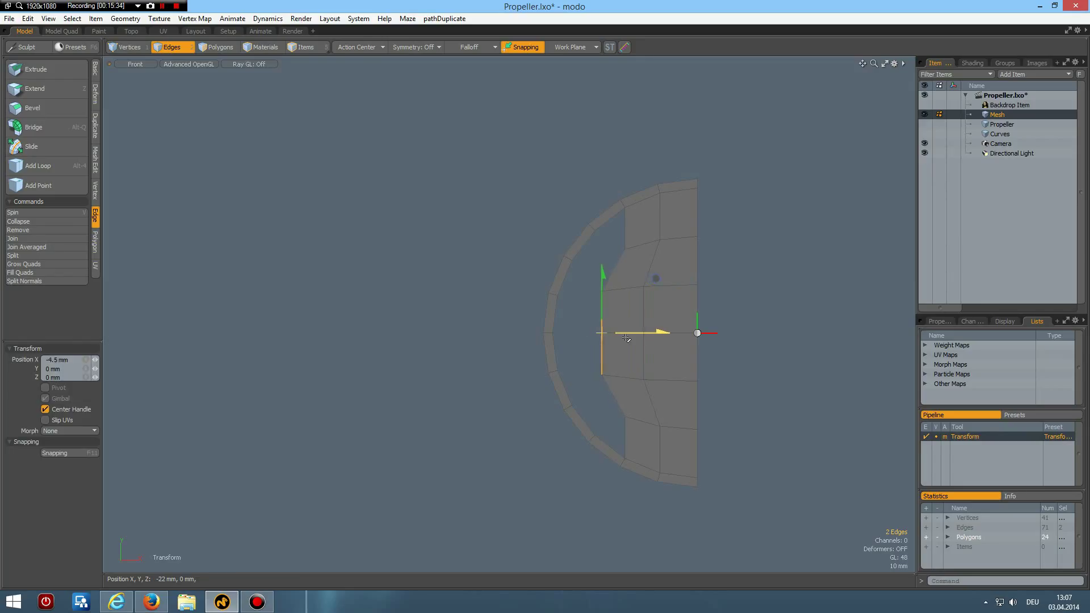
{"action": "key", "text": "space"}
Move the middle vertex of the strip's curved-side border slightly toward the ring's arc
{"action": "key", "text": "1"}
{"action": "left_click_drag", "start_coordinate": [589, 323], "coordinate": [651, 332]}
{"action": "key", "text": "w"}
{"action": "key", "text": "space"}
{"action": "left_click", "coordinate": [775, 316]}
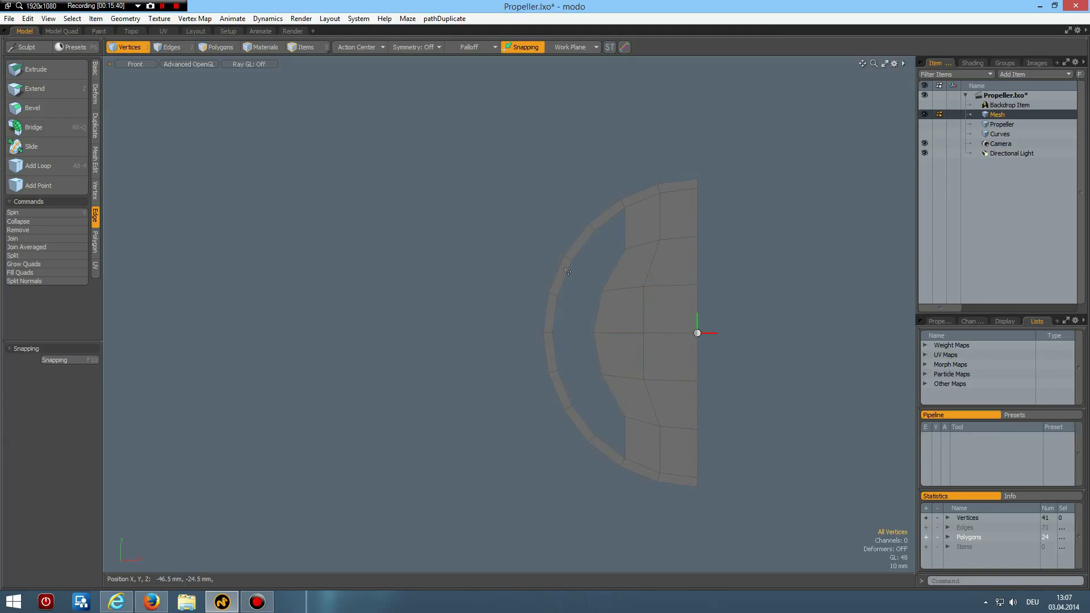
Bridge the four middle edges on the strip's border with the four facing inner edges of the ring, leaving the corner edges out
{"action": "key", "text": "2"}
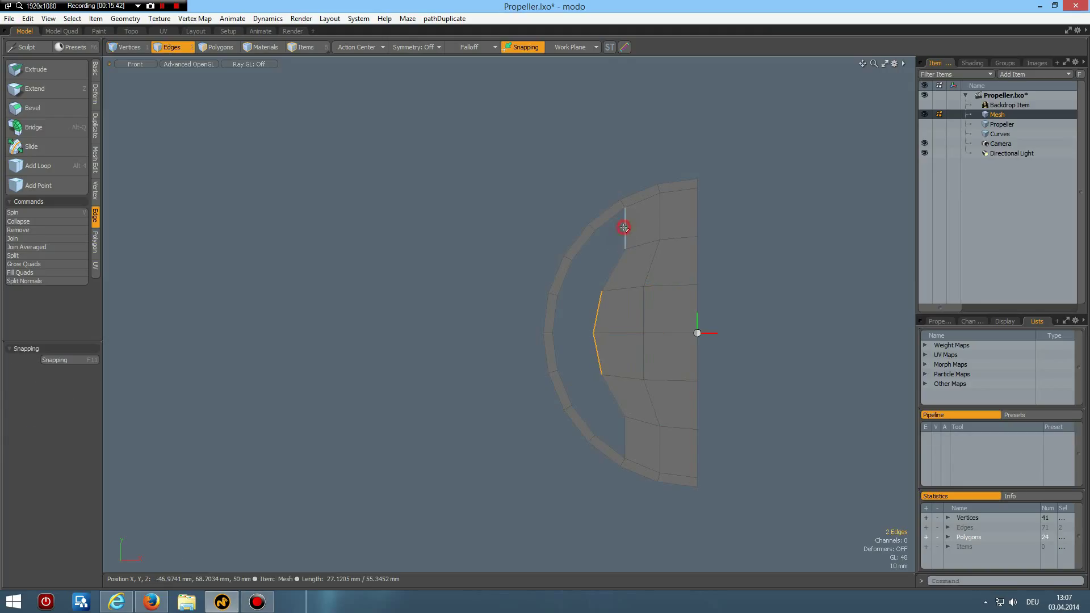
{"action": "double_click", "coordinate": [625, 225]}
{"action": "mouse_move", "coordinate": [626, 225]}
{"action": "left_mouse_down", "text": "ctrl"}
{"action": "mouse_move", "coordinate": [582, 236]}
{"action": "mouse_move", "coordinate": [576, 282]}
{"action": "left_mouse_up", "text": "ctrl"}
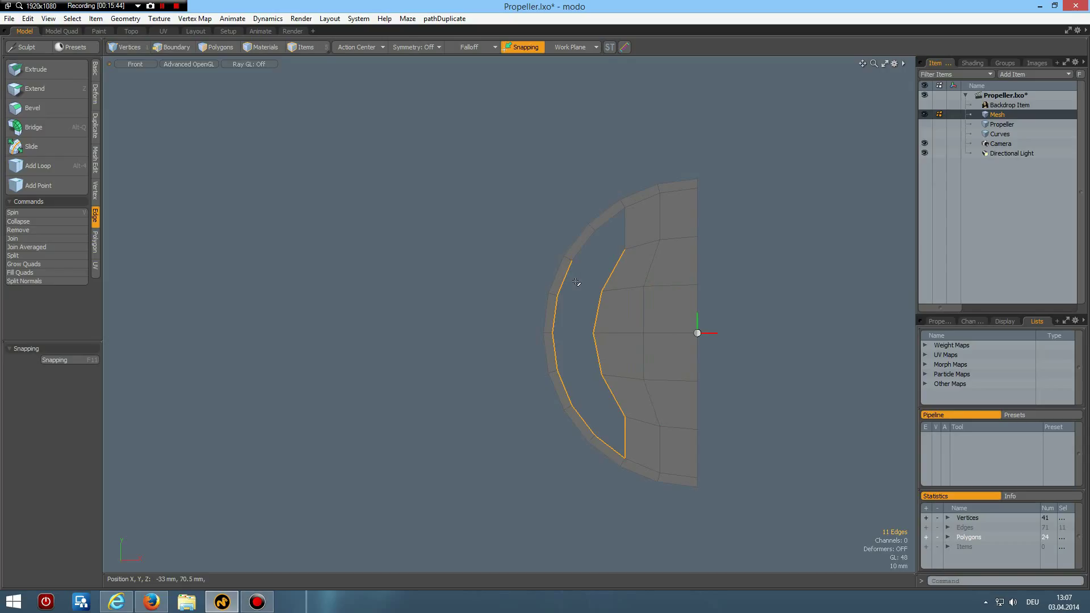
{"action": "left_click_drag", "start_coordinate": [629, 445], "coordinate": [595, 424], "text": "ctrl"}
{"action": "key", "text": "alt+q"}
{"action": "left_click", "coordinate": [592, 423]}
{"action": "key", "text": "q"}
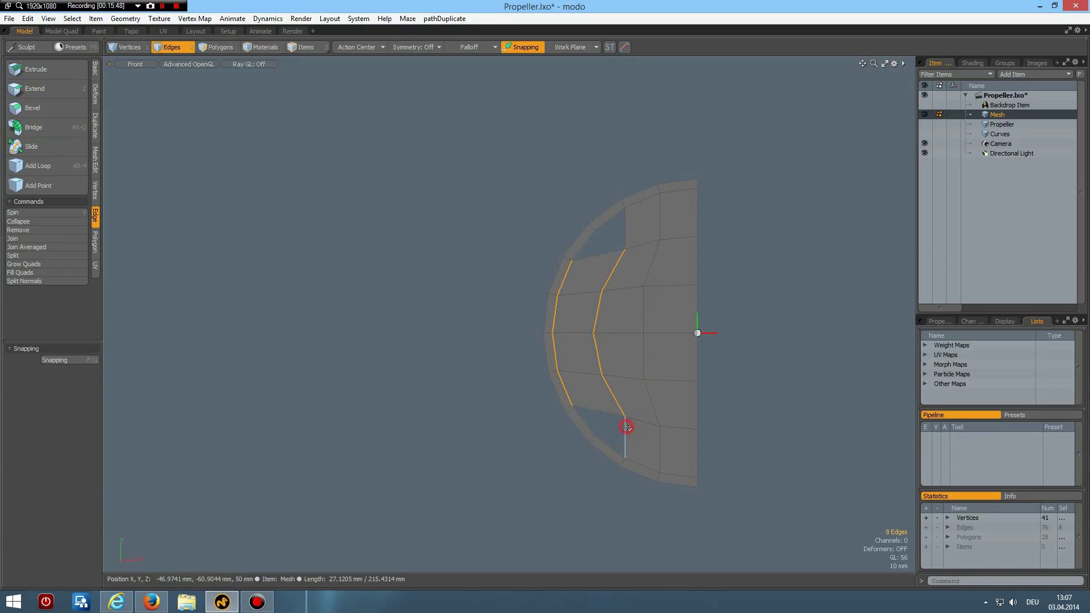
Fill the two remaining corner gaps beside the ring, each with one polygon made from its boundary edges
{"action": "double_click", "coordinate": [627, 427]}
{"action": "double_click", "coordinate": [625, 231], "text": "shift"}
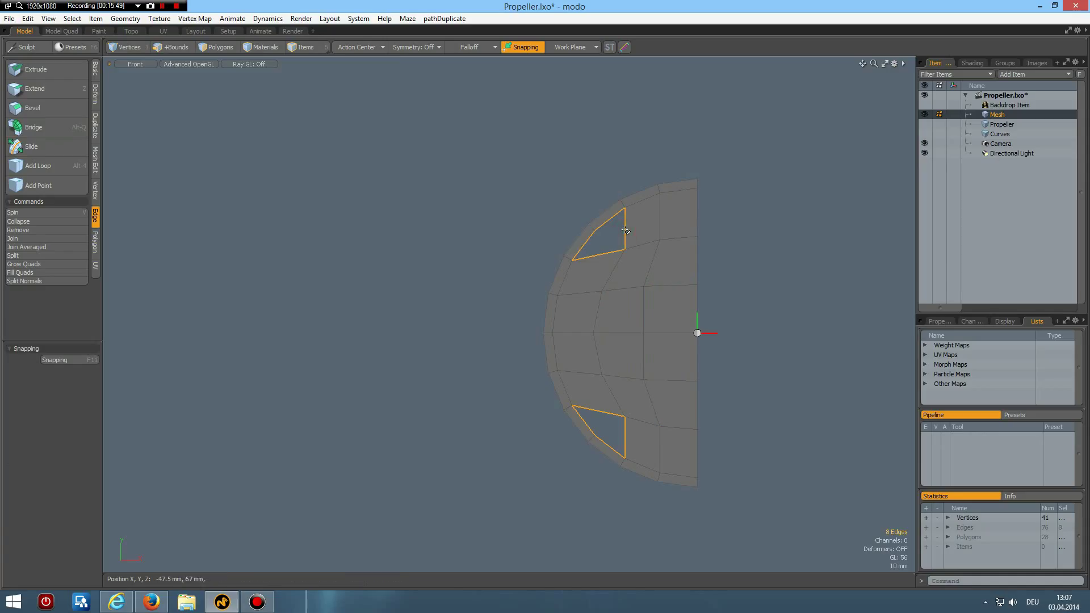
{"action": "key", "text": "2"}
{"action": "key", "text": "p"}
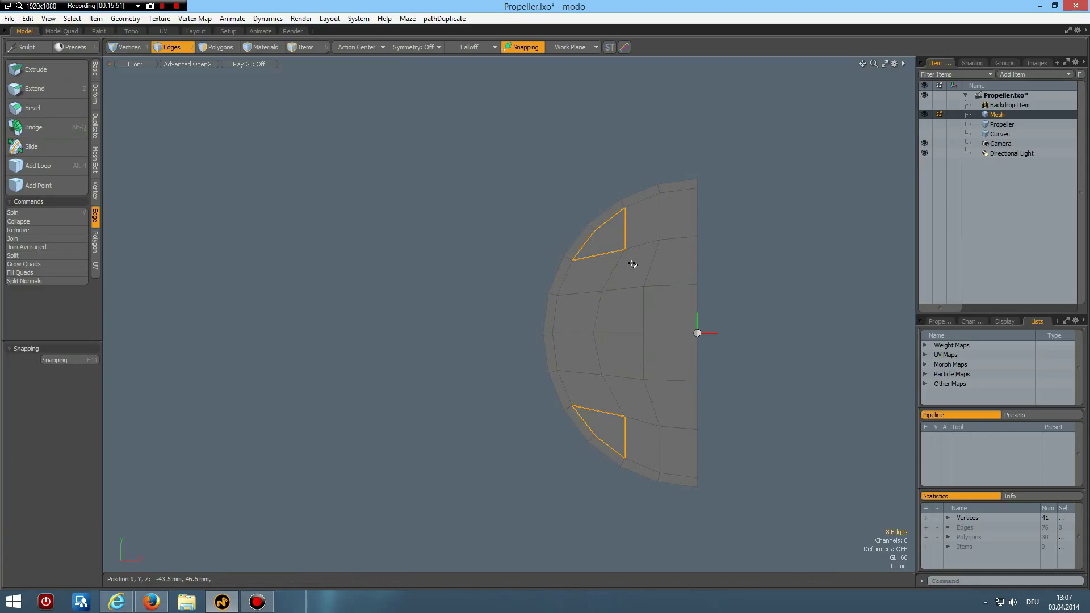
{"action": "left_click", "coordinate": [634, 267]}
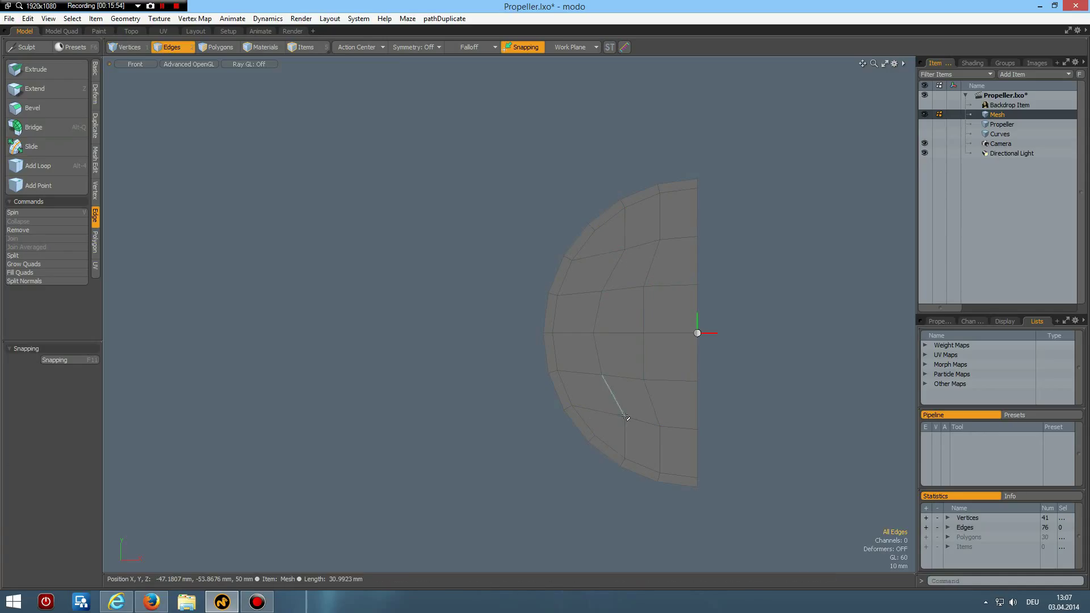
Move the two inner corner vertices of the newly filled polygons slightly along negative X toward the ring's arc
{"action": "key", "text": "1"}
{"action": "left_click", "coordinate": [625, 416]}
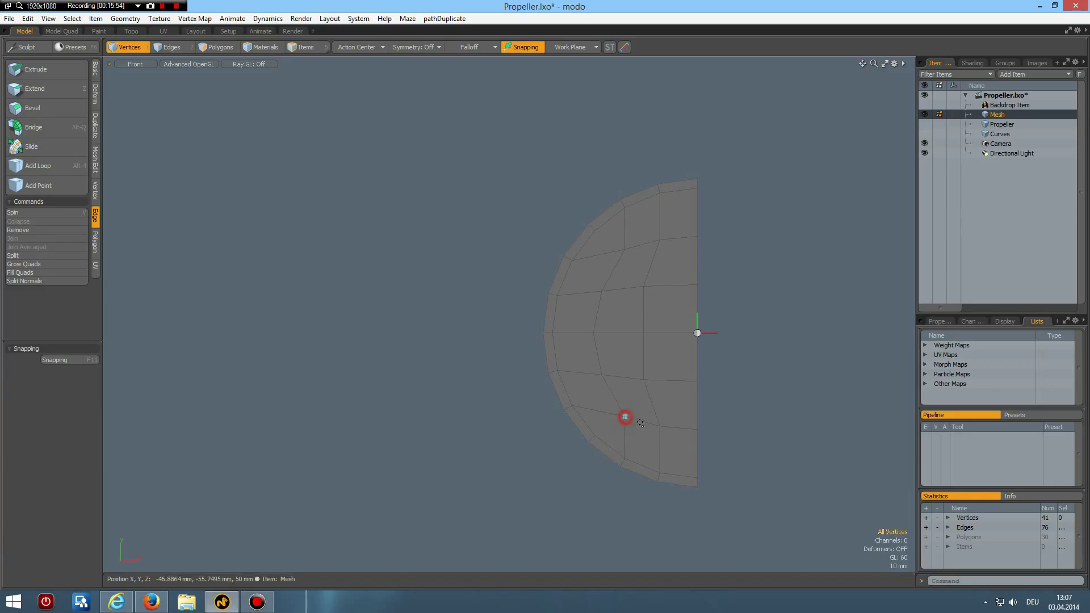
{"action": "left_click", "coordinate": [625, 249], "text": "shift"}
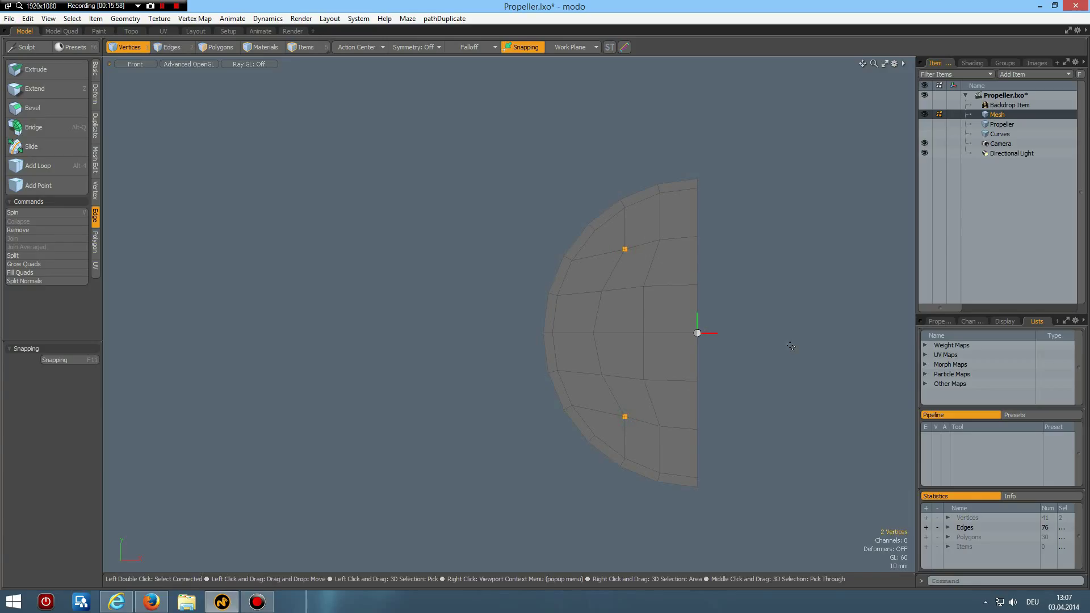
{"action": "key", "text": "y"}
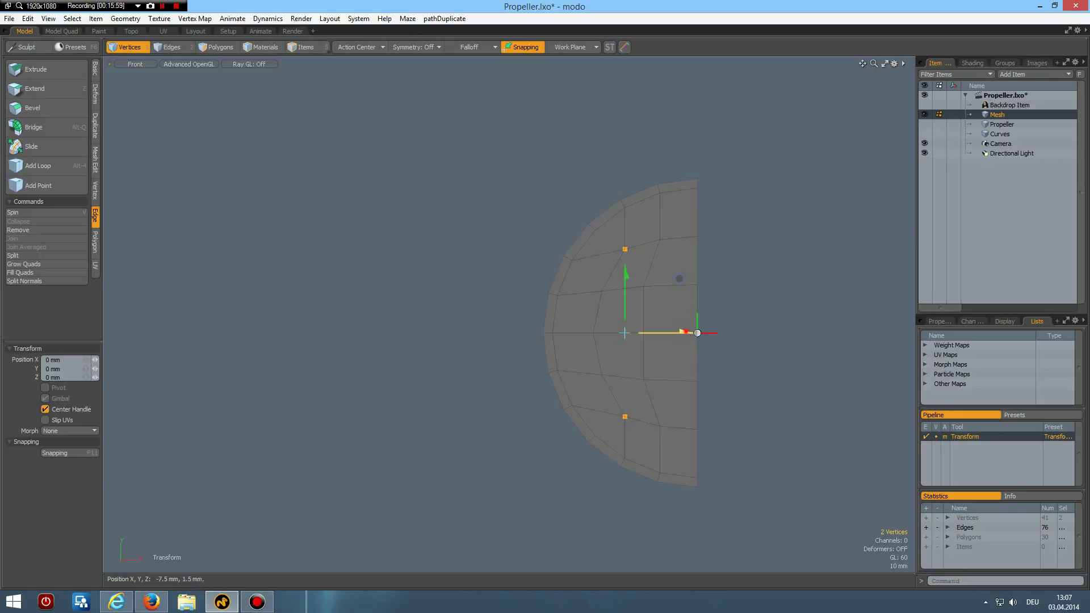
{"action": "left_click_drag", "start_coordinate": [688, 333], "coordinate": [680, 332]}
{"action": "key", "text": "space"}
{"action": "left_click", "coordinate": [779, 332]}
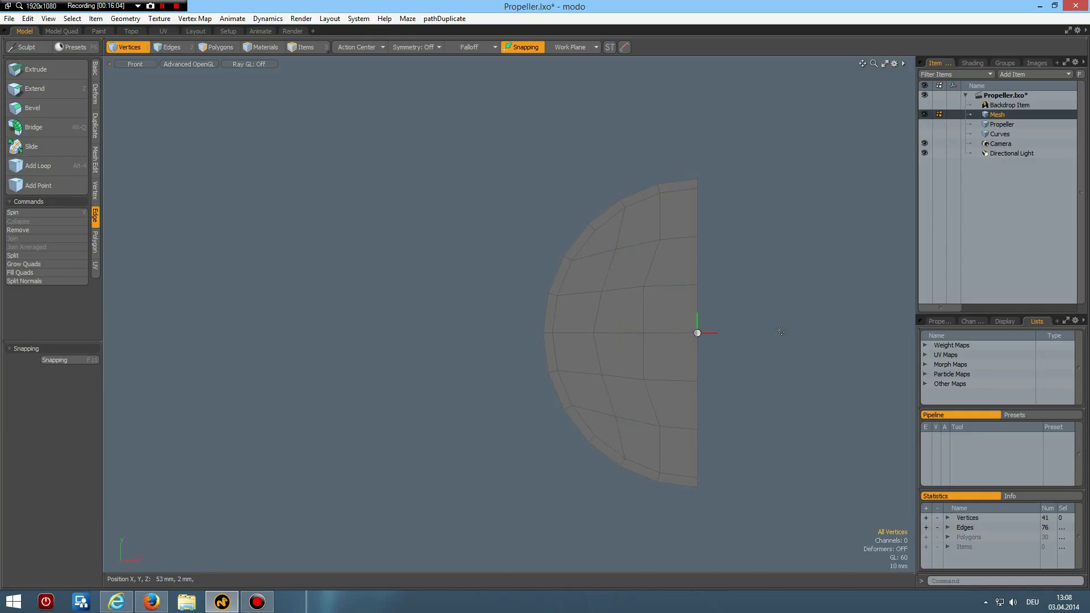
Unhide the hidden blade geometry so the whole propeller half is shown
{"action": "key", "text": "u"}
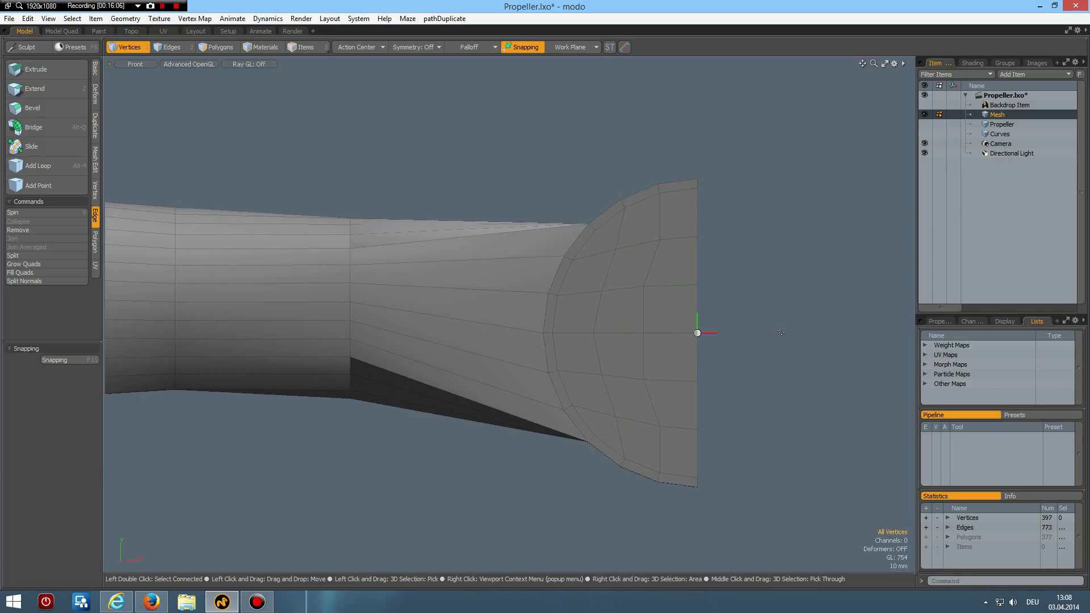
{"action": "scroll", "coordinate": [780, 331], "scroll_direction": "down", "scroll_amount": 5}
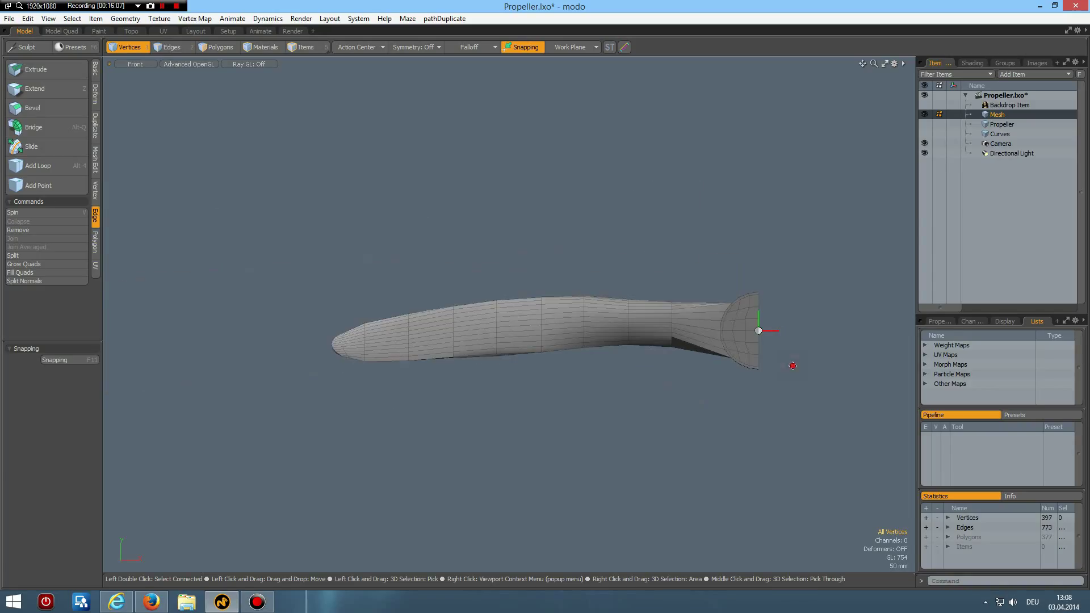
{"action": "left_click", "coordinate": [623, 361]}
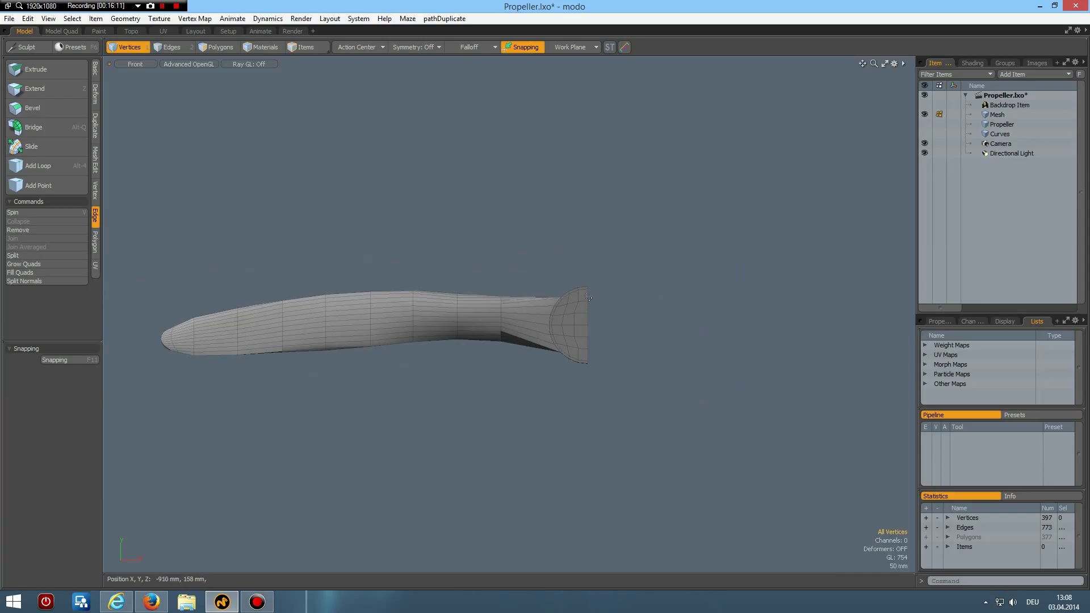
{"action": "scroll", "coordinate": [611, 300], "scroll_direction": "up", "scroll_amount": 2}
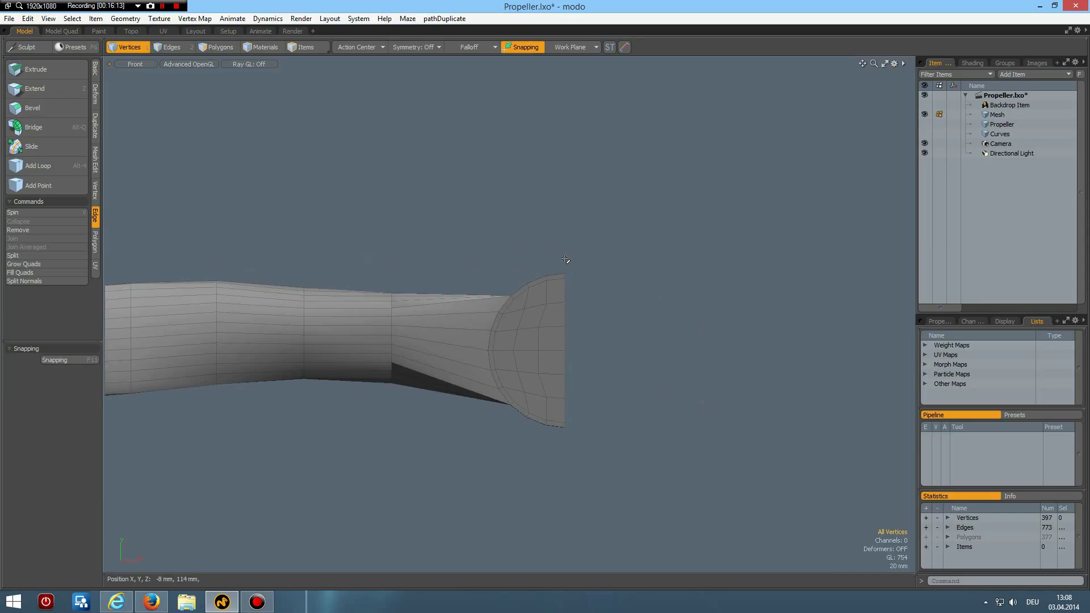
Select all edges on the half hub's flat open side and set their vertex position to 0 mm on the X axis
{"action": "key", "text": "2"}
{"action": "right_click_drag", "start_coordinate": [560, 254], "coordinate": [635, 514]}
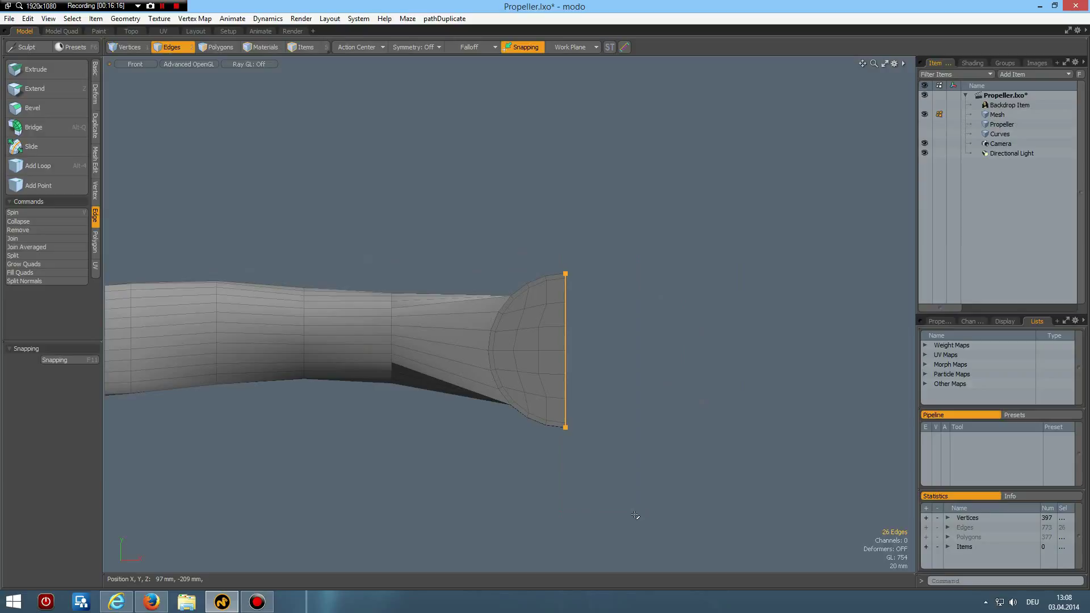
{"action": "left_click", "coordinate": [95, 192]}
{"action": "left_click", "coordinate": [43, 199]}
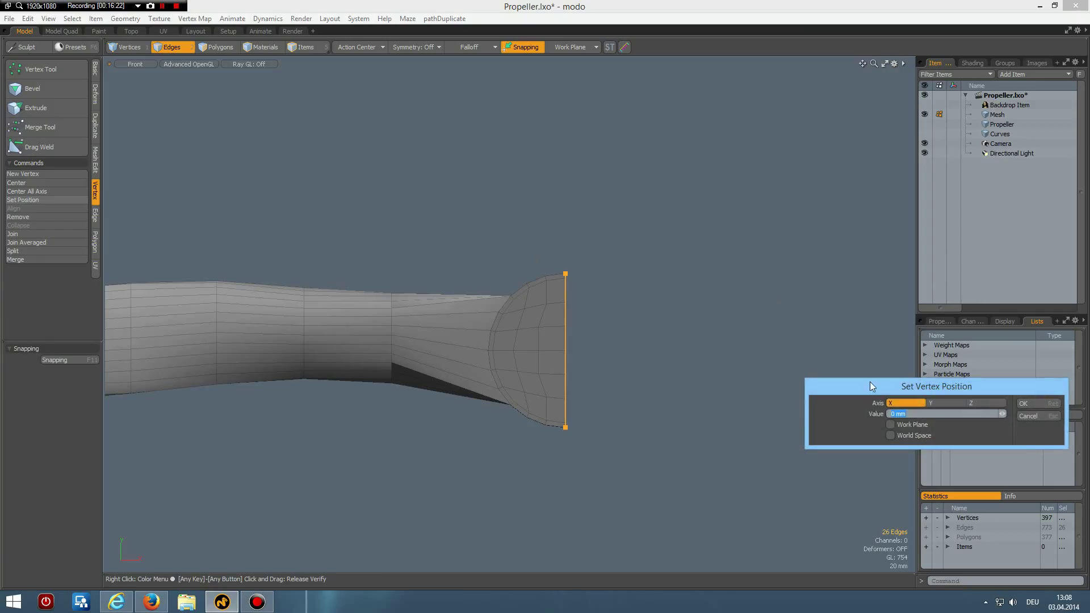
{"action": "left_click", "coordinate": [1034, 401]}
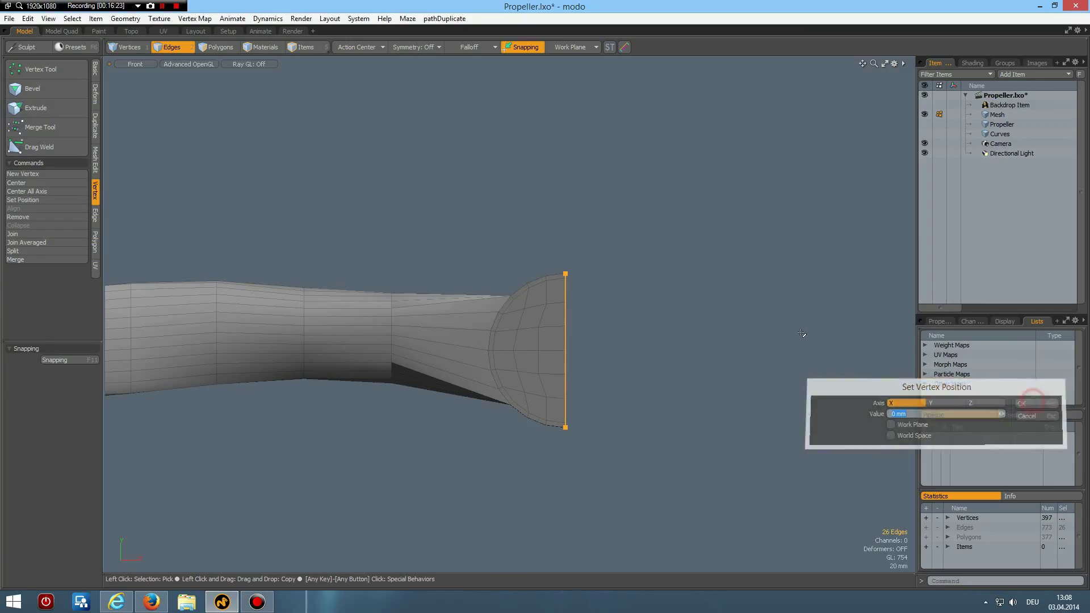
{"action": "key", "text": "3"}
{"action": "left_click", "coordinate": [691, 296]}
Center the whole propeller half along the Y axis
{"action": "scroll", "coordinate": [695, 307], "scroll_direction": "down", "scroll_amount": 3}
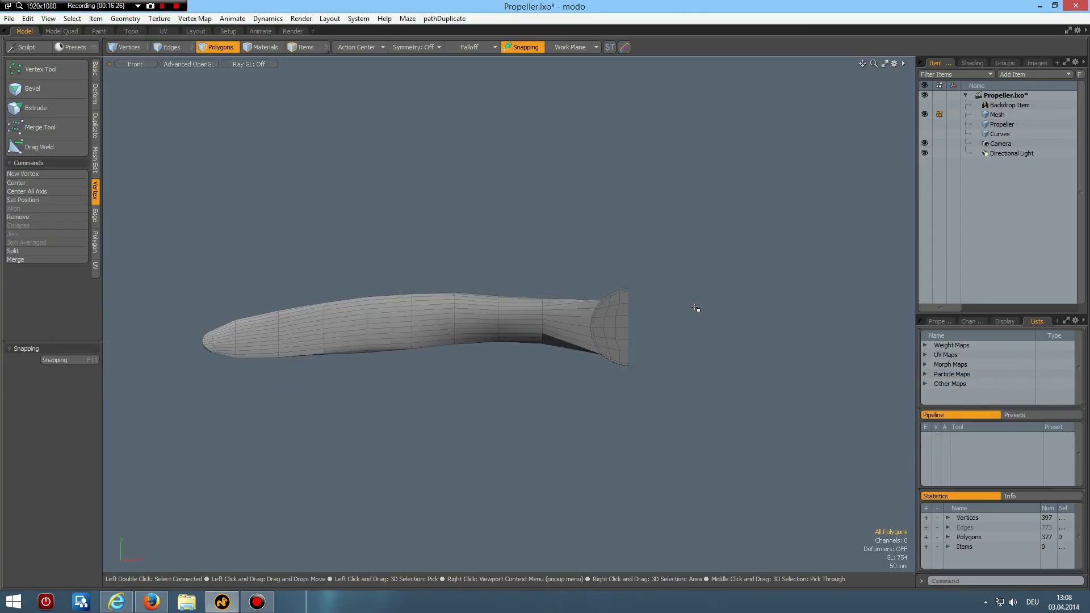
{"action": "key", "text": "alt"}
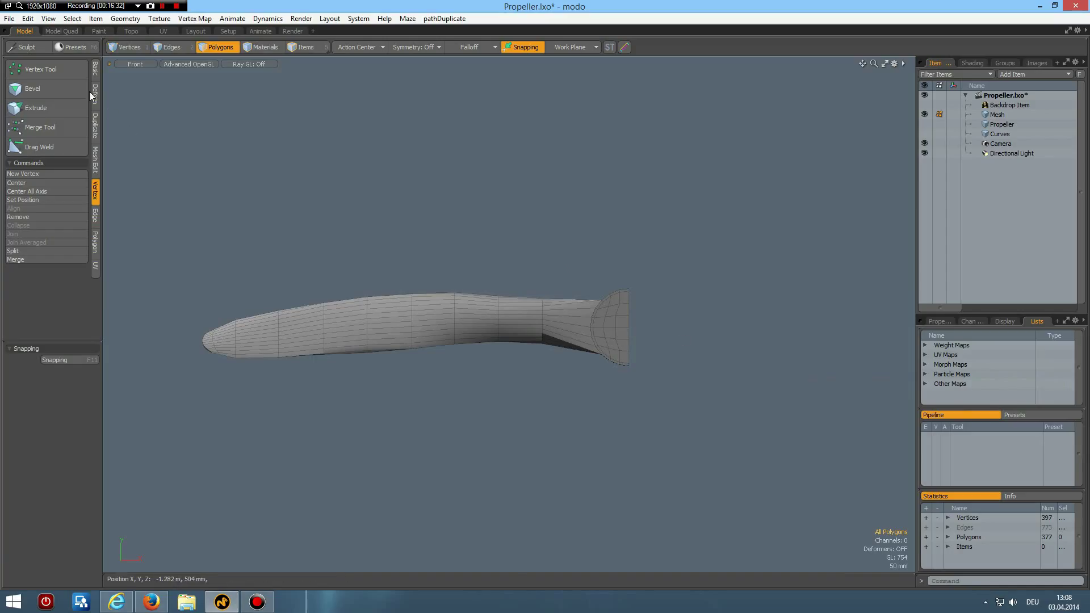
{"action": "left_click", "coordinate": [96, 66]}
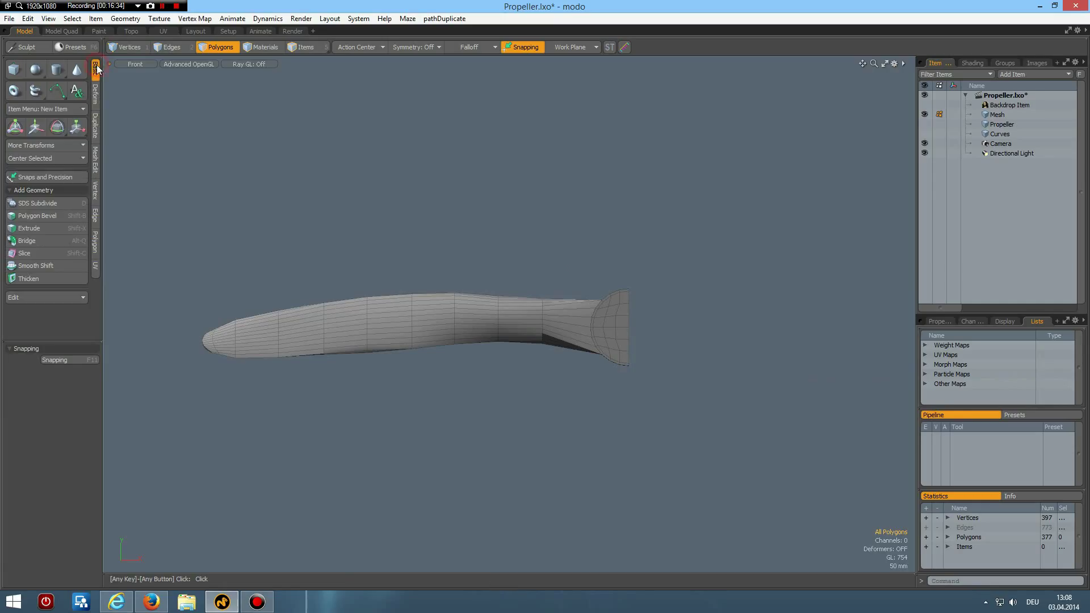
{"action": "left_click", "coordinate": [43, 158]}
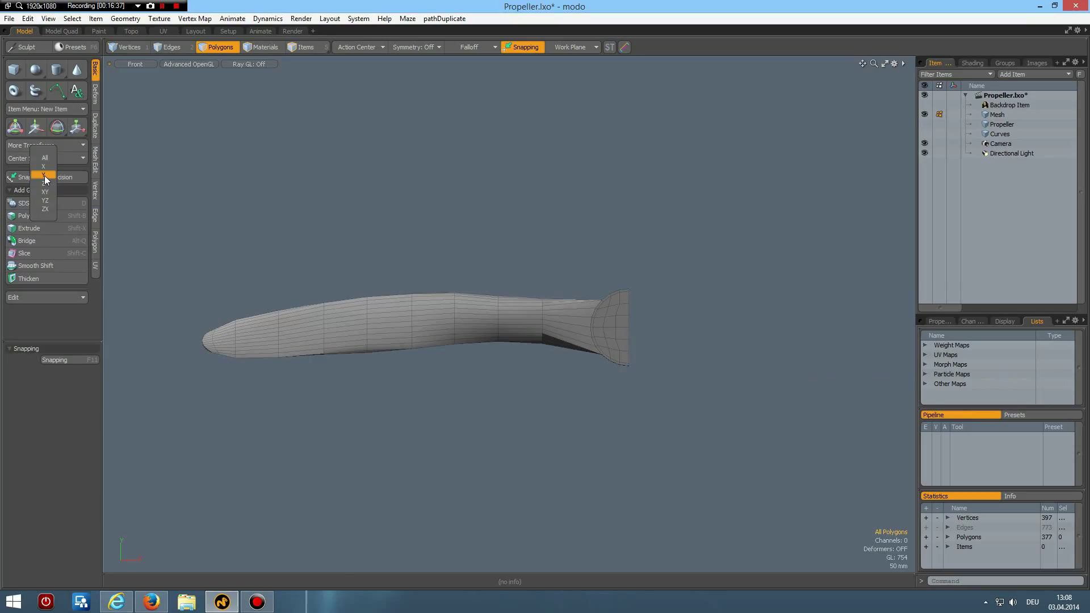
{"action": "left_click", "coordinate": [45, 180]}
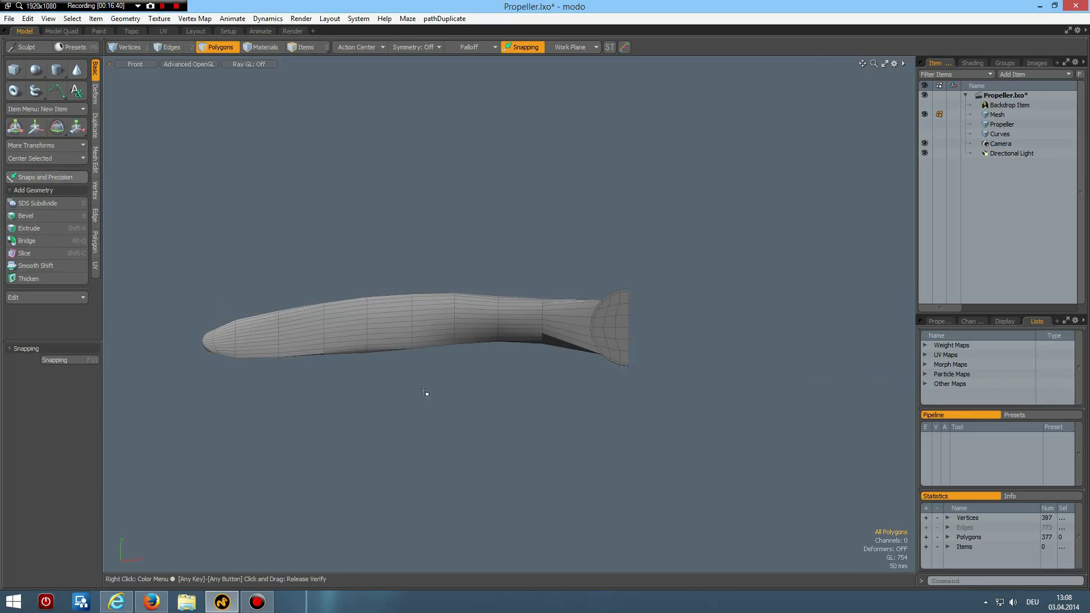
Mirror the propeller half across the X axis about the 0 mm center, with inverted polygons and without merging vertices
{"action": "key", "text": "1"}
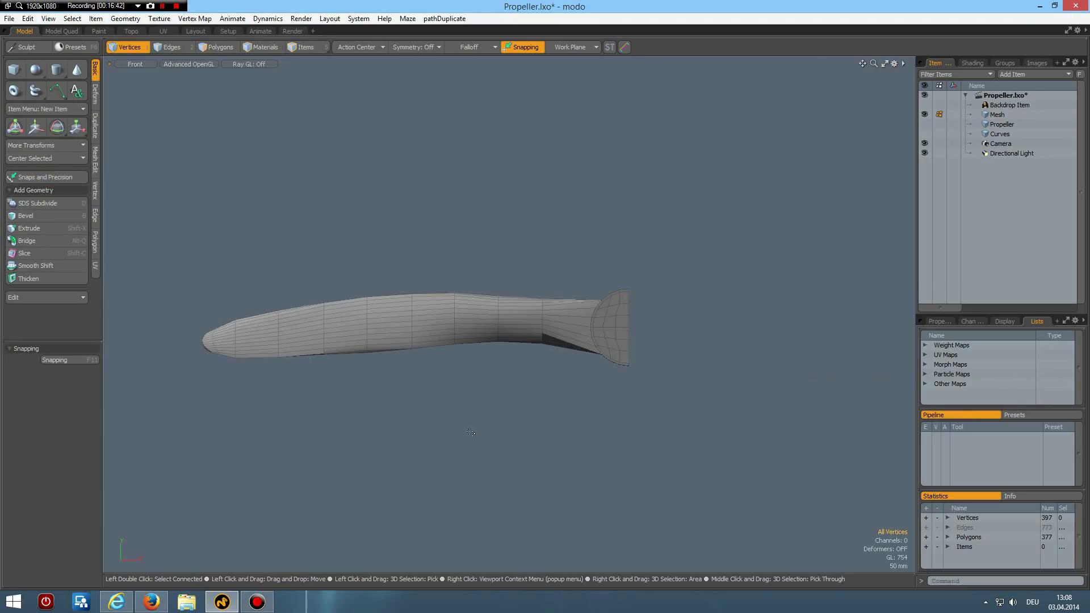
{"action": "left_click", "coordinate": [95, 131]}
{"action": "left_click", "coordinate": [41, 89]}
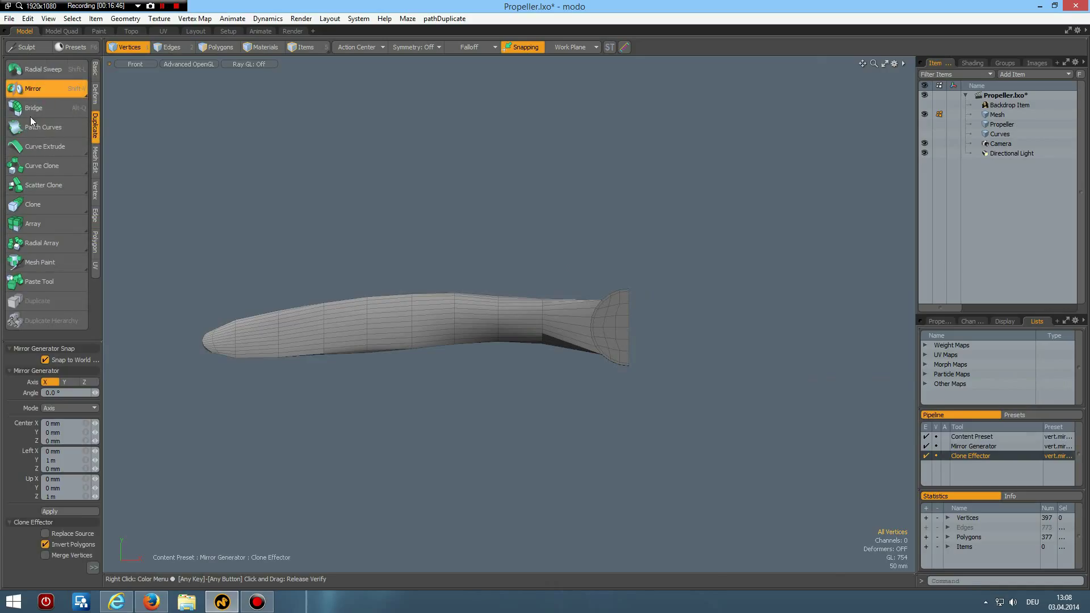
{"action": "left_click", "coordinate": [74, 512]}
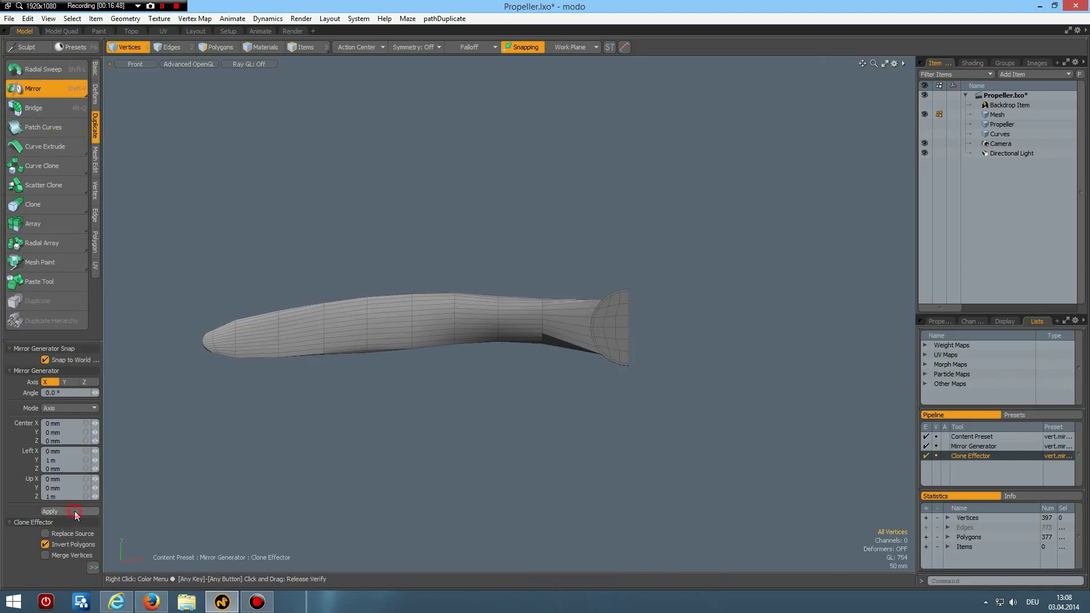
{"action": "left_click_drag", "start_coordinate": [633, 457], "coordinate": [451, 443], "text": "alt"}
{"action": "scroll", "coordinate": [551, 429], "scroll_direction": "down", "scroll_amount": 1}
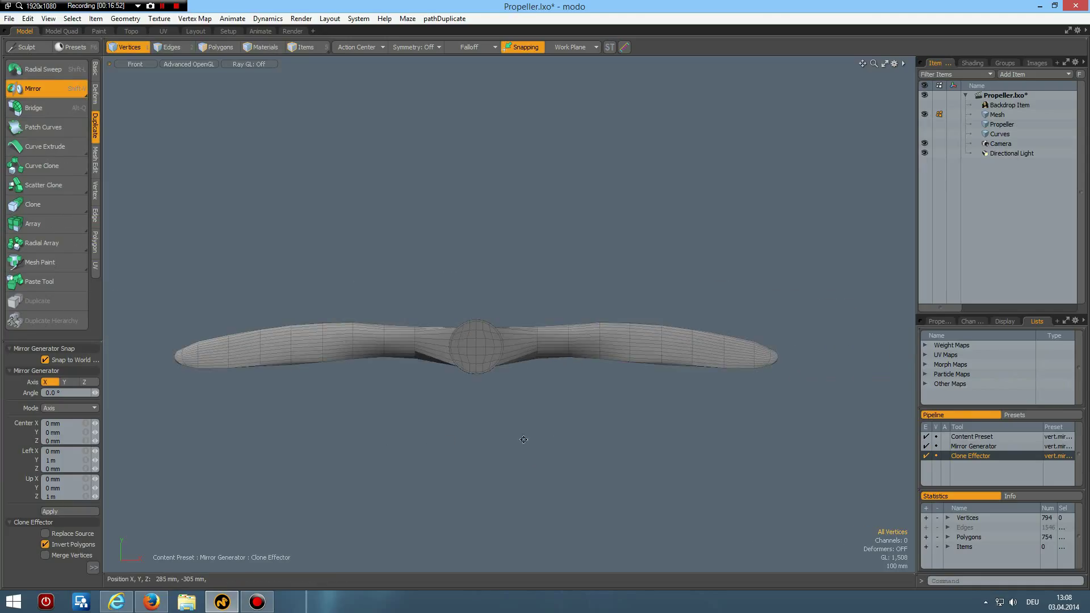
{"action": "left_click_drag", "start_coordinate": [543, 431], "coordinate": [575, 405], "text": "alt"}
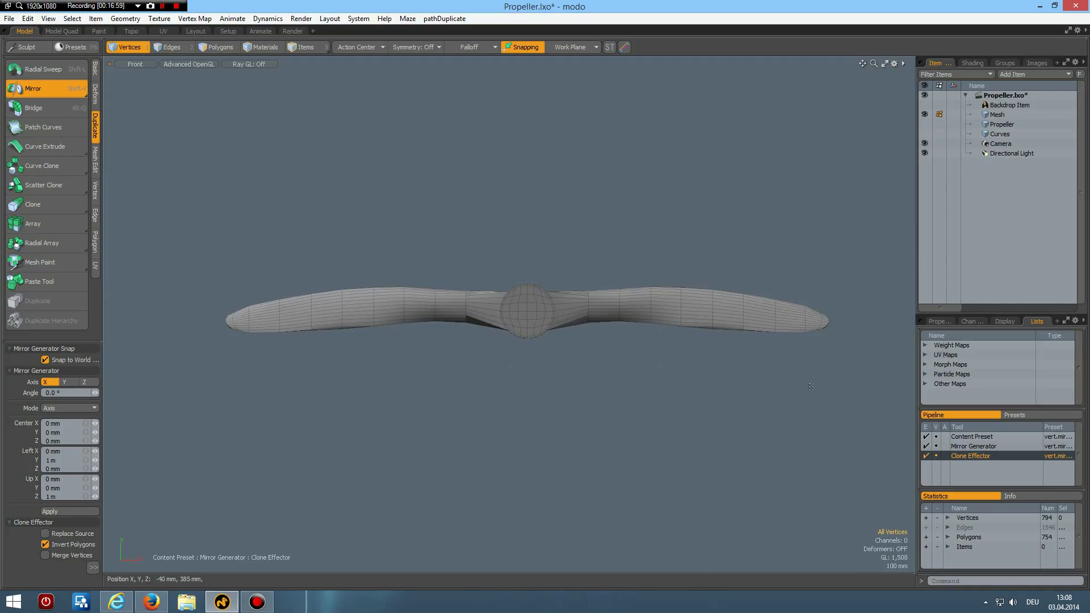
Mirror the copied propeller half across the Y axis and delete its unflipped version, keeping only the flipped blade
{"action": "scroll", "coordinate": [806, 387], "scroll_direction": "up", "scroll_amount": 2}
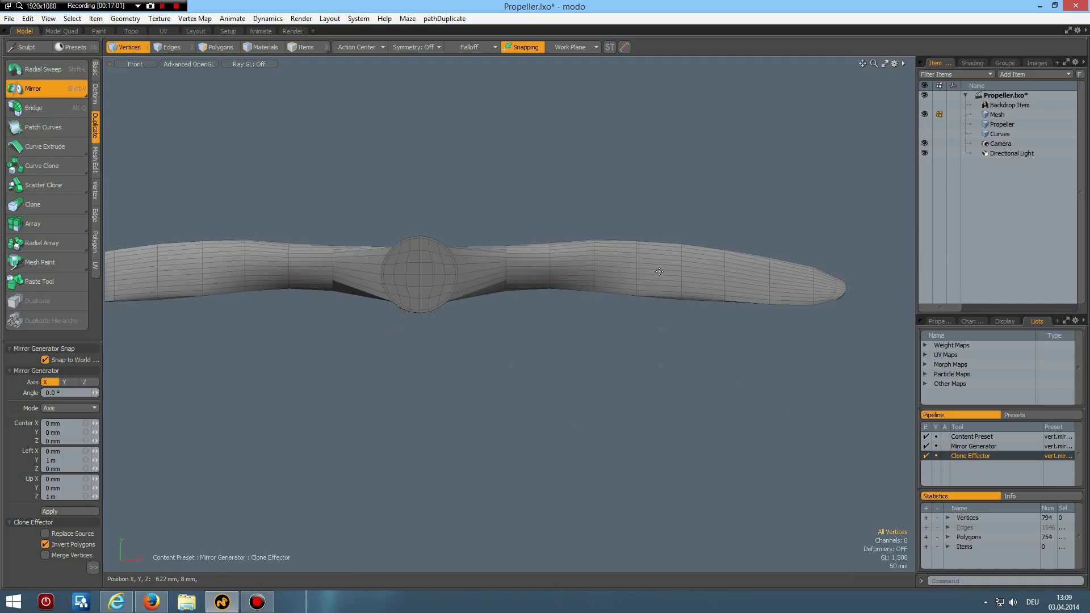
{"action": "key", "text": "3"}
{"action": "double_click", "coordinate": [640, 268]}
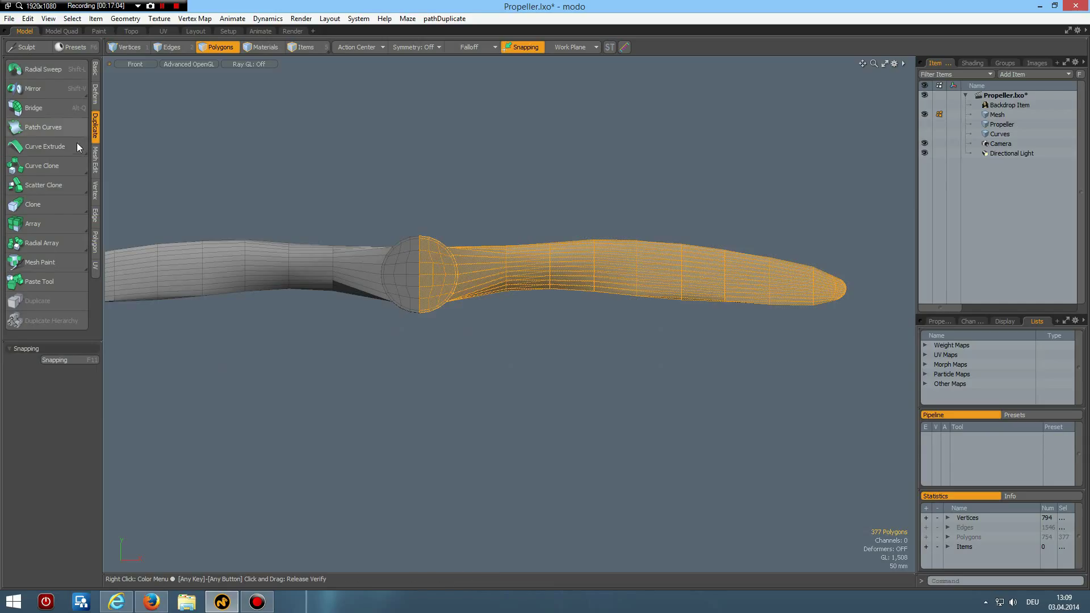
{"action": "left_click", "coordinate": [25, 91]}
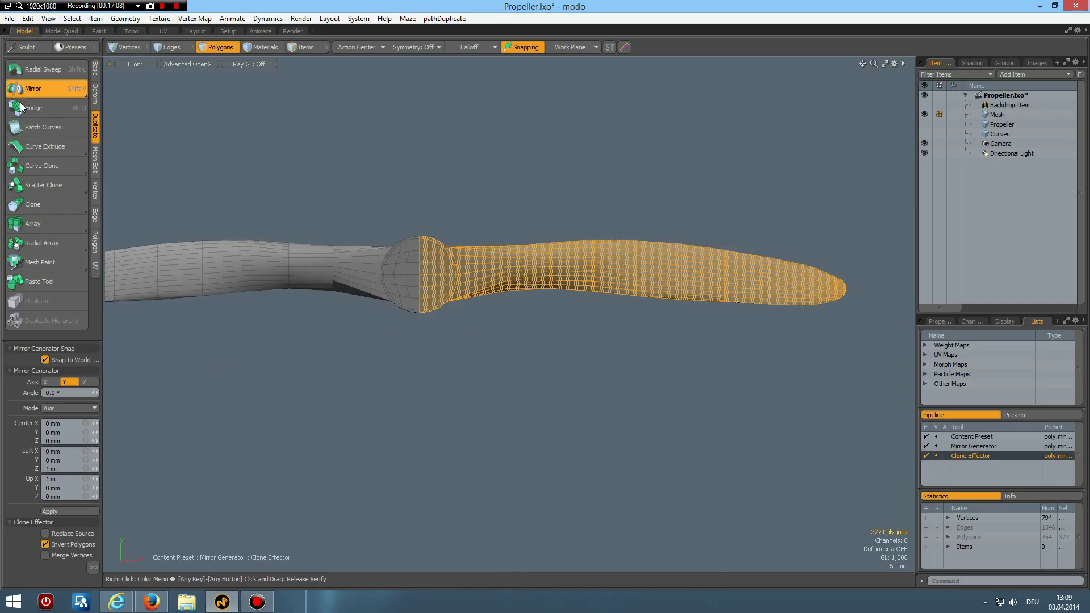
{"action": "left_click", "coordinate": [61, 511]}
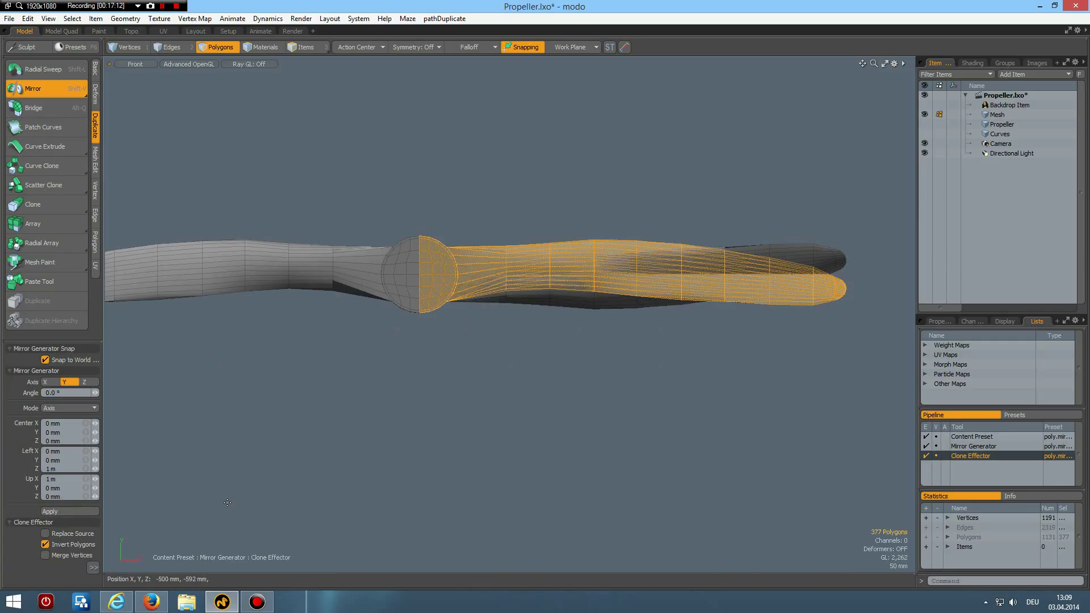
{"action": "key", "text": "ctrl+z"}
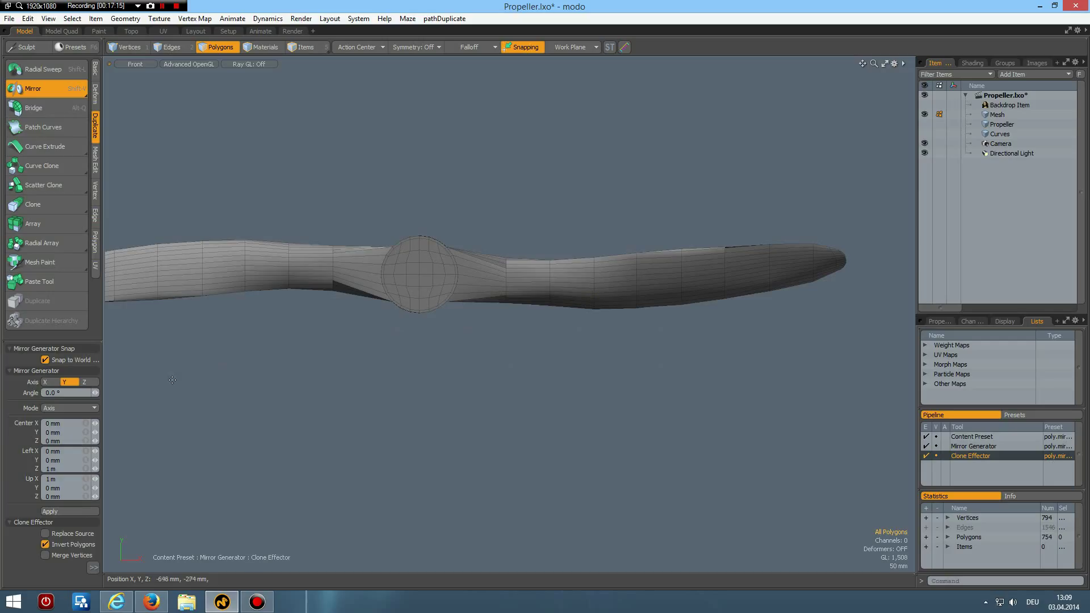
Merge the coincident vertices of both propeller halves using the Automatic range
{"action": "left_click", "coordinate": [95, 191]}
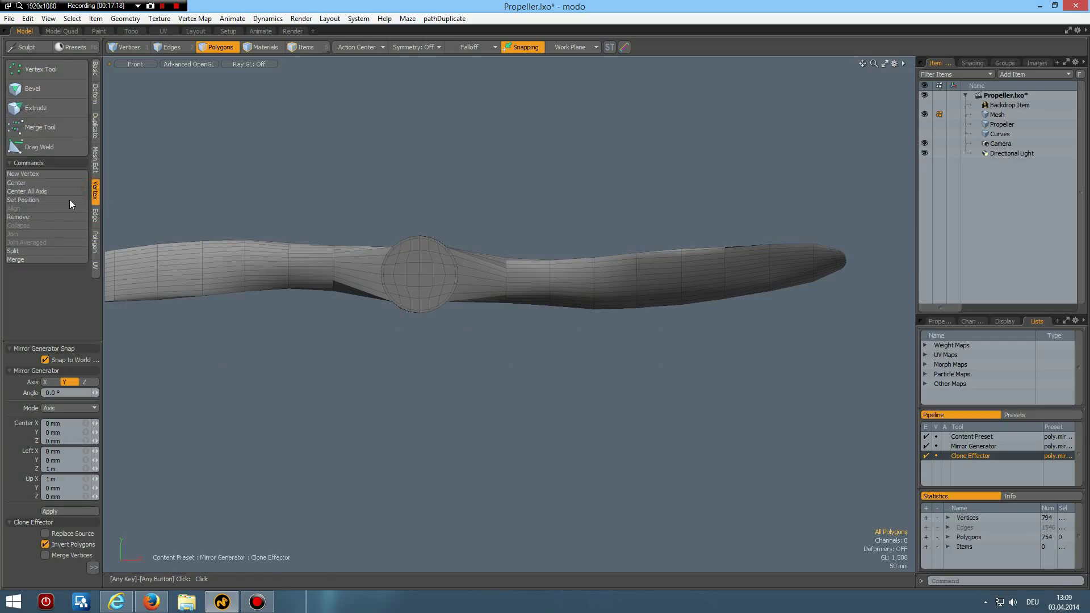
{"action": "left_click", "coordinate": [41, 128]}
{"action": "left_click", "coordinate": [26, 259]}
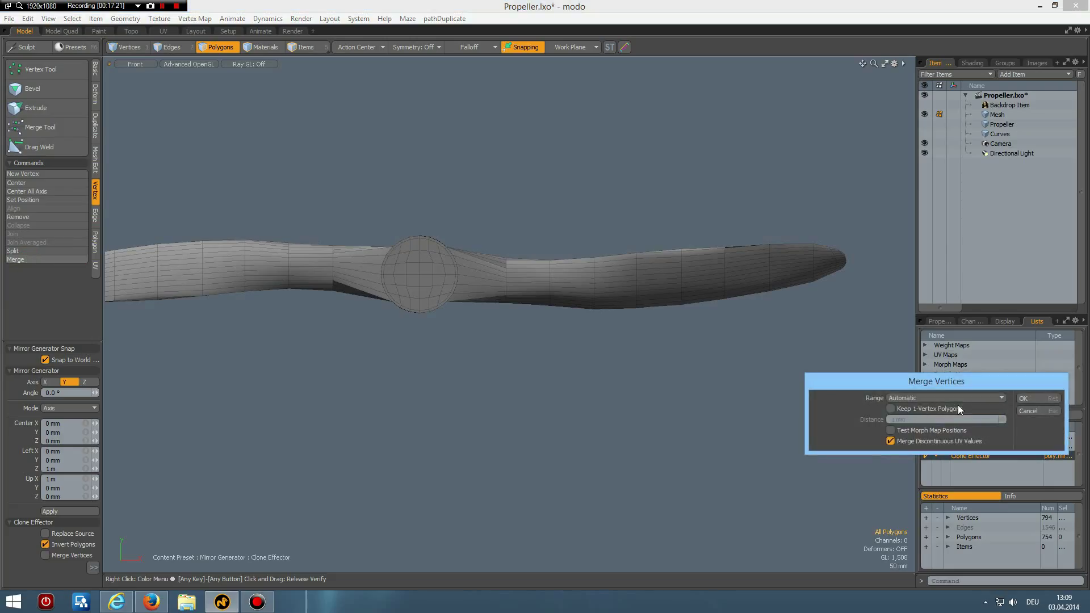
{"action": "left_click", "coordinate": [1024, 400]}
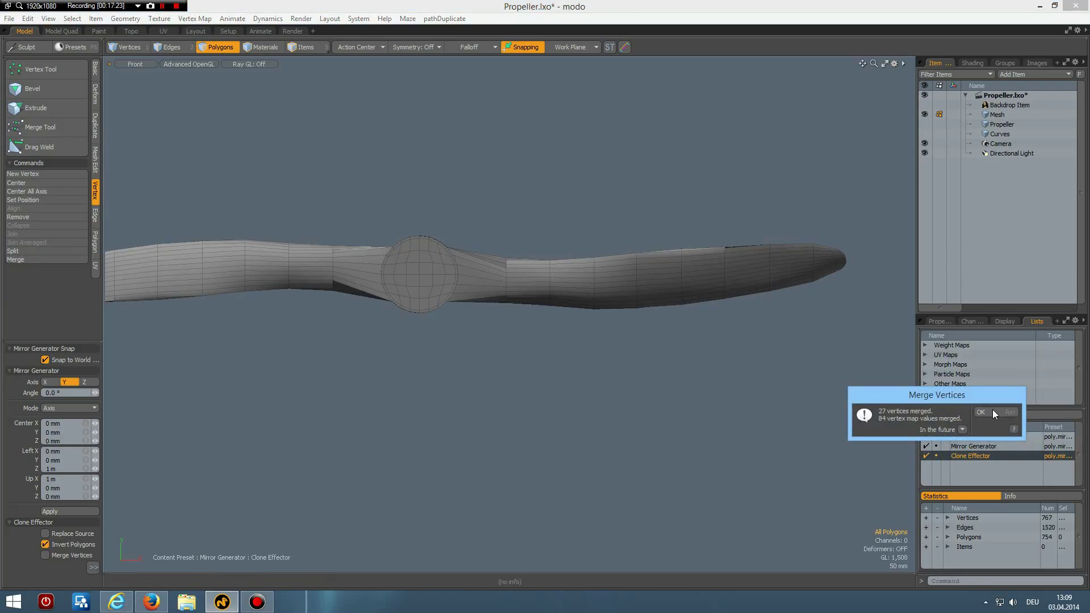
{"action": "left_click", "coordinate": [989, 411]}
Select the four central polygons on the hub's front face
{"action": "scroll", "coordinate": [401, 298], "scroll_direction": "up", "scroll_amount": 4}
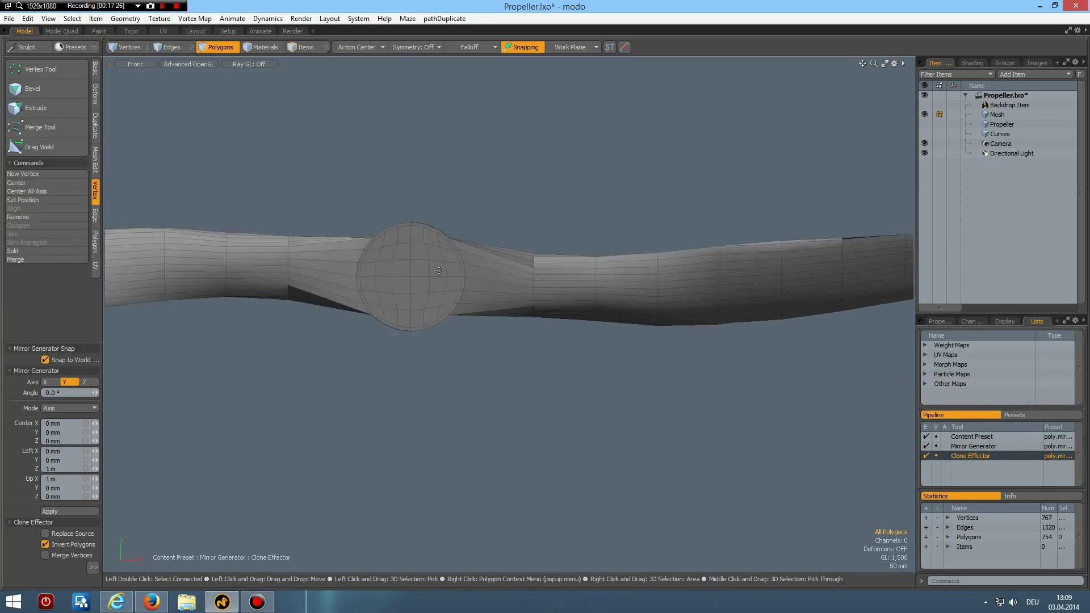
{"action": "left_click_drag", "start_coordinate": [401, 298], "coordinate": [542, 289], "text": "alt+shift"}
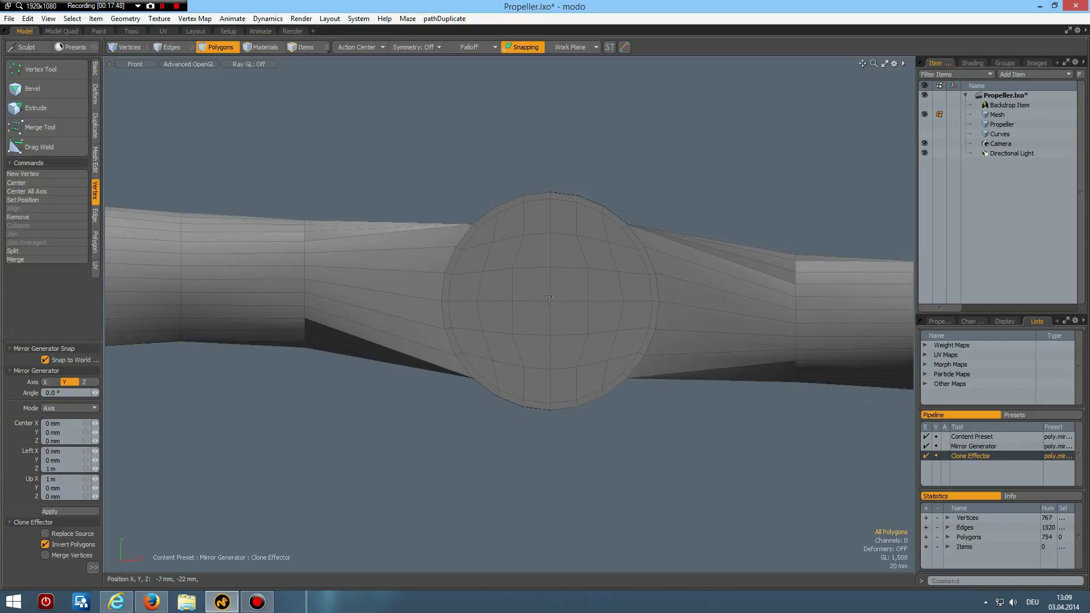
{"action": "key", "text": "space"}
{"action": "mouse_move", "coordinate": [545, 293]}
{"action": "left_mouse_down"}
{"action": "mouse_move", "coordinate": [577, 312]}
{"action": "mouse_move", "coordinate": [568, 318]}
{"action": "mouse_move", "coordinate": [575, 295]}
{"action": "left_mouse_up"}
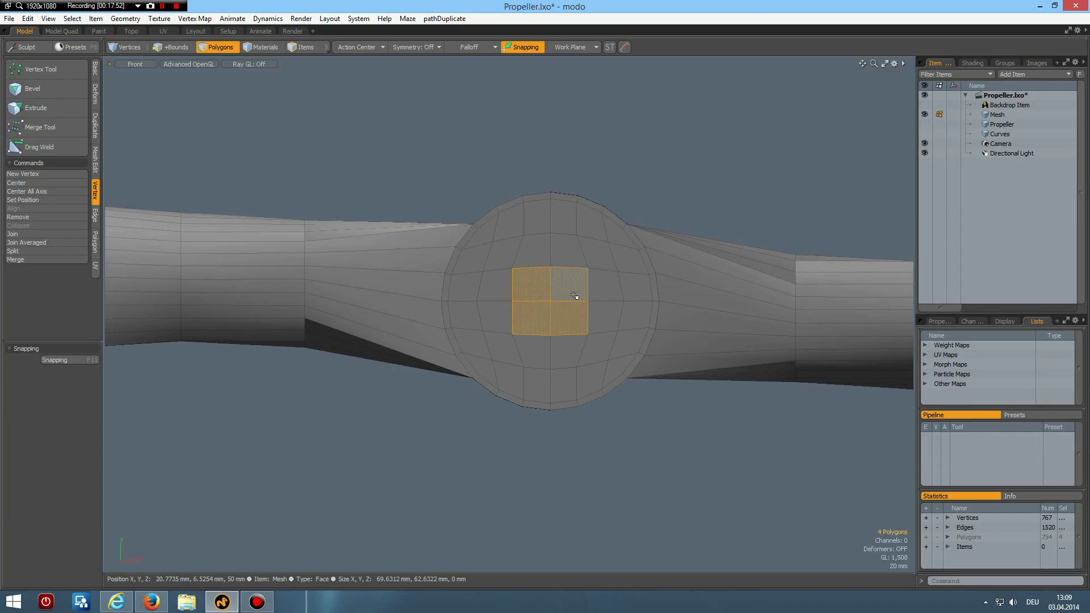
Expand the selection to the hub's entire front face and center a radial falloff of about 101.5 by 100 mm on it
{"action": "key", "text": "shift+Up"}
{"action": "key", "text": "shift+Up"}
{"action": "key", "text": "shift+Up"}
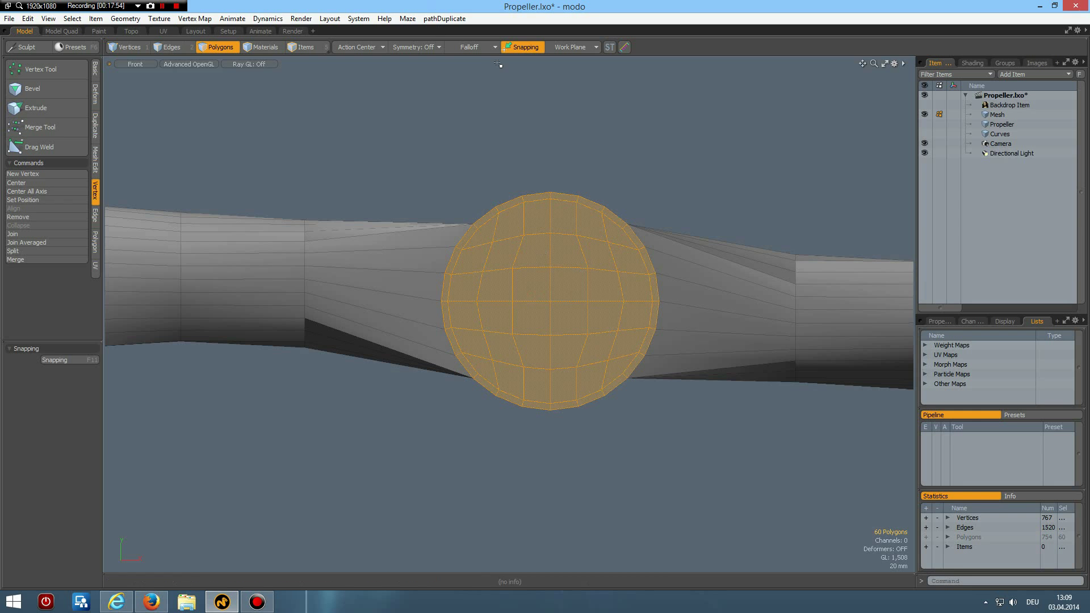
{"action": "left_click", "coordinate": [479, 49]}
{"action": "left_click", "coordinate": [478, 74]}
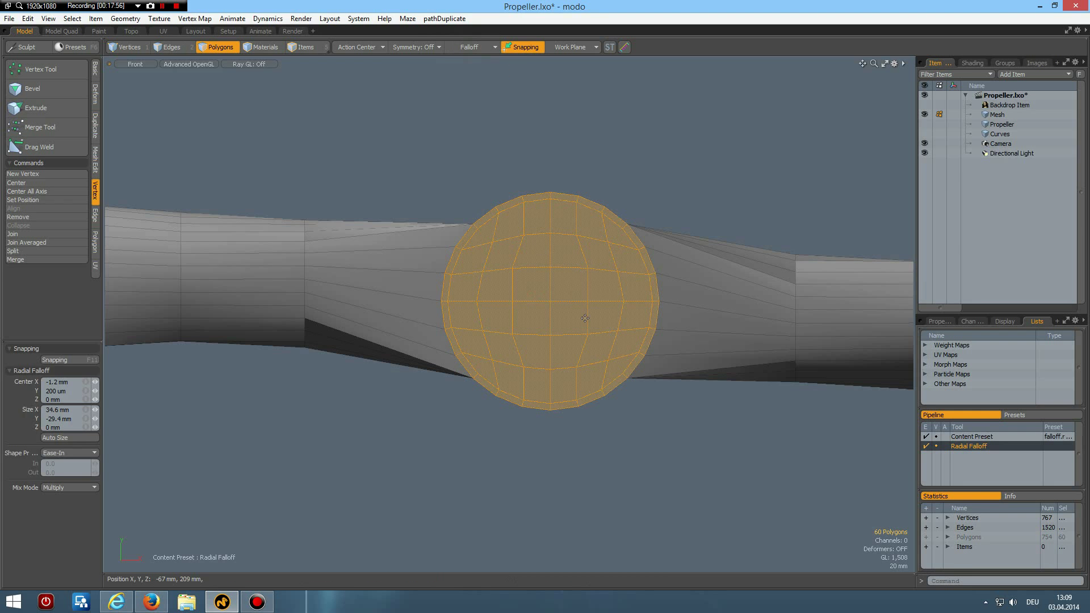
{"action": "scroll", "coordinate": [538, 295], "scroll_direction": "up", "scroll_amount": 3}
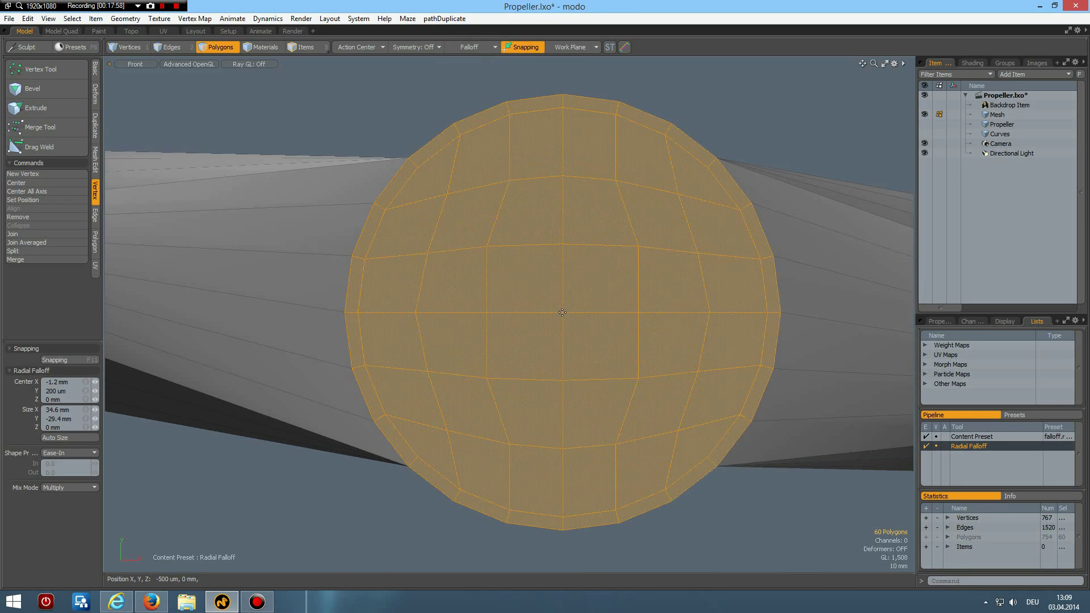
{"action": "left_click_drag", "start_coordinate": [562, 312], "coordinate": [561, 313]}
{"action": "left_click_drag", "start_coordinate": [612, 375], "coordinate": [639, 402]}
{"action": "left_click_drag", "start_coordinate": [749, 506], "coordinate": [787, 531]}
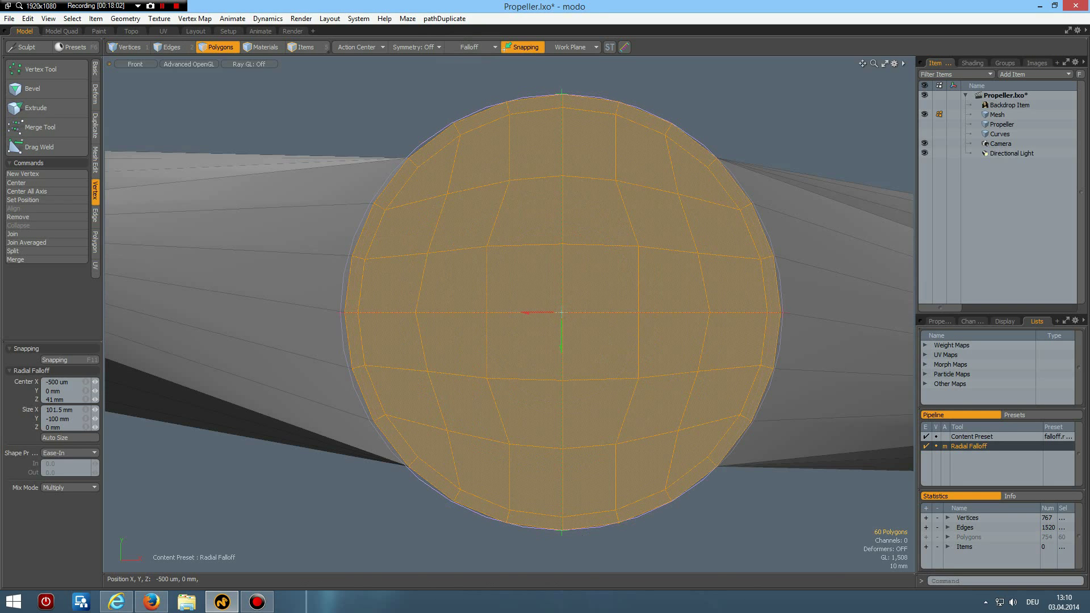
Set the radial falloff's X and Y size to 100 mm and its center X to 0 mm
{"action": "left_click", "coordinate": [68, 409]}
{"action": "type", "text": "100"}
{"action": "key", "text": "Tab"}
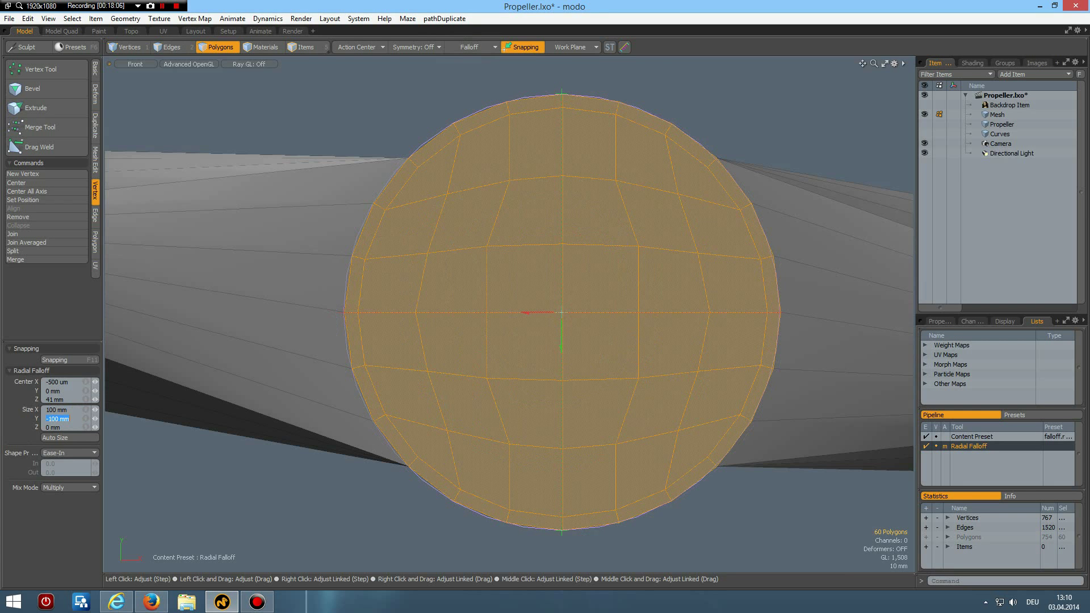
{"action": "type", "text": "1"}
{"action": "left_click", "coordinate": [74, 384]}
{"action": "type", "text": "0"}
Pull the hub's front face 150 mm along Z with the radial falloff to form a spinner cone, and drop the falloff
{"action": "key", "text": "ctrl+space"}
{"action": "left_click", "coordinate": [819, 75]}
{"action": "left_click_drag", "start_coordinate": [696, 345], "coordinate": [576, 410], "text": "alt"}
{"action": "key", "text": "w"}
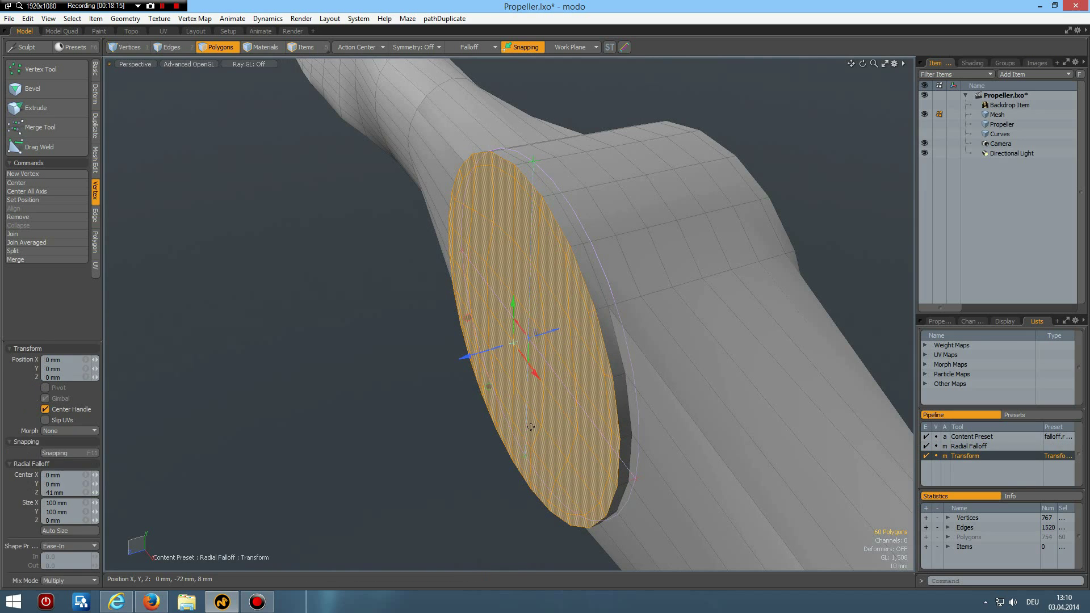
{"action": "left_click_drag", "start_coordinate": [468, 356], "coordinate": [117, 461]}
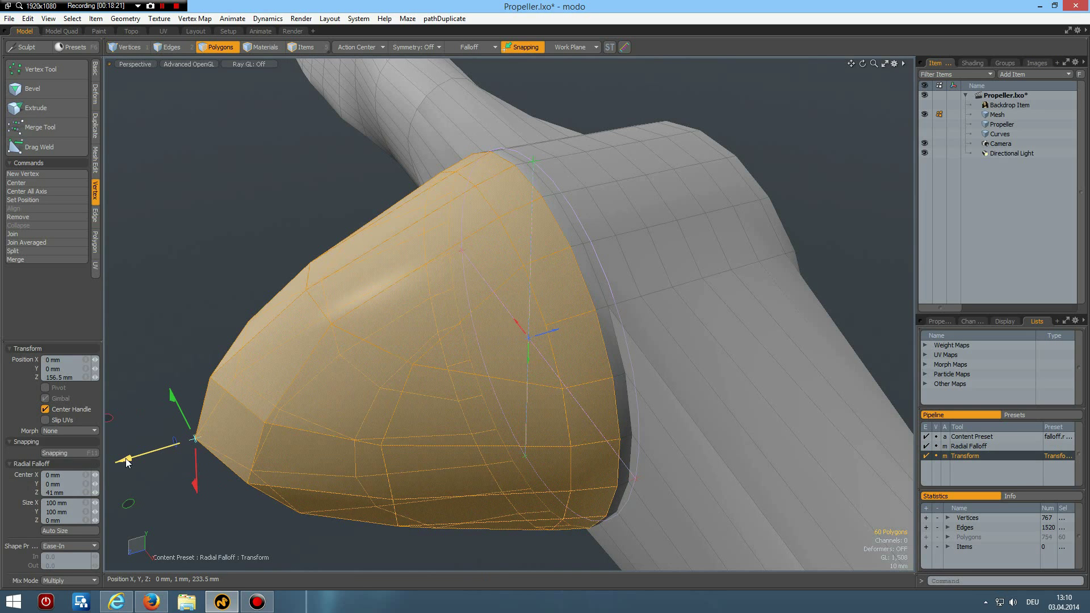
{"action": "left_click", "coordinate": [76, 379]}
{"action": "type", "text": "1"}
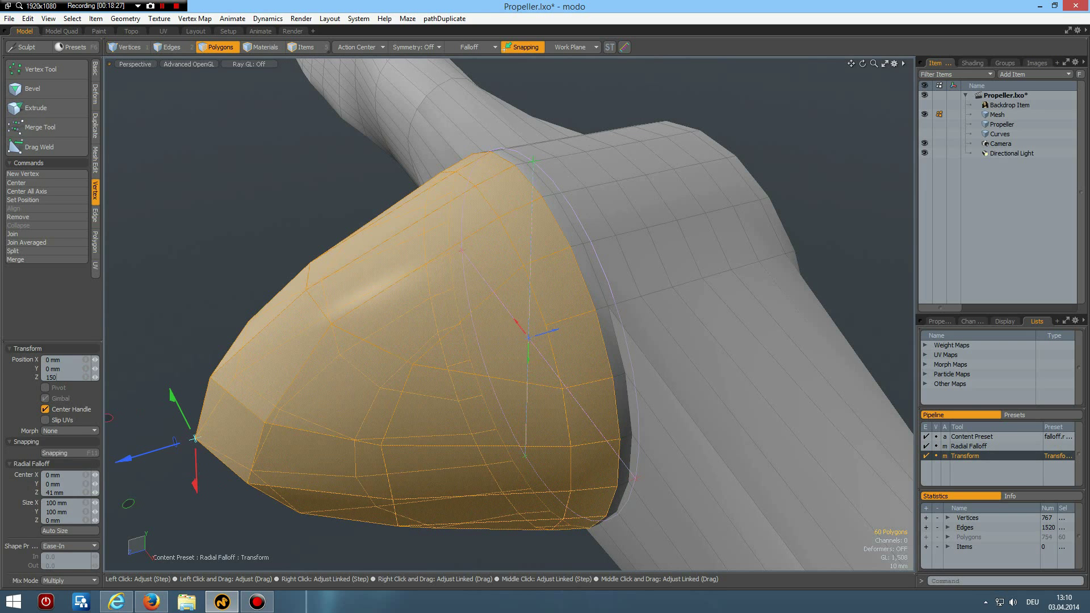
{"action": "type", "text": "50"}
{"action": "key", "text": "Return"}
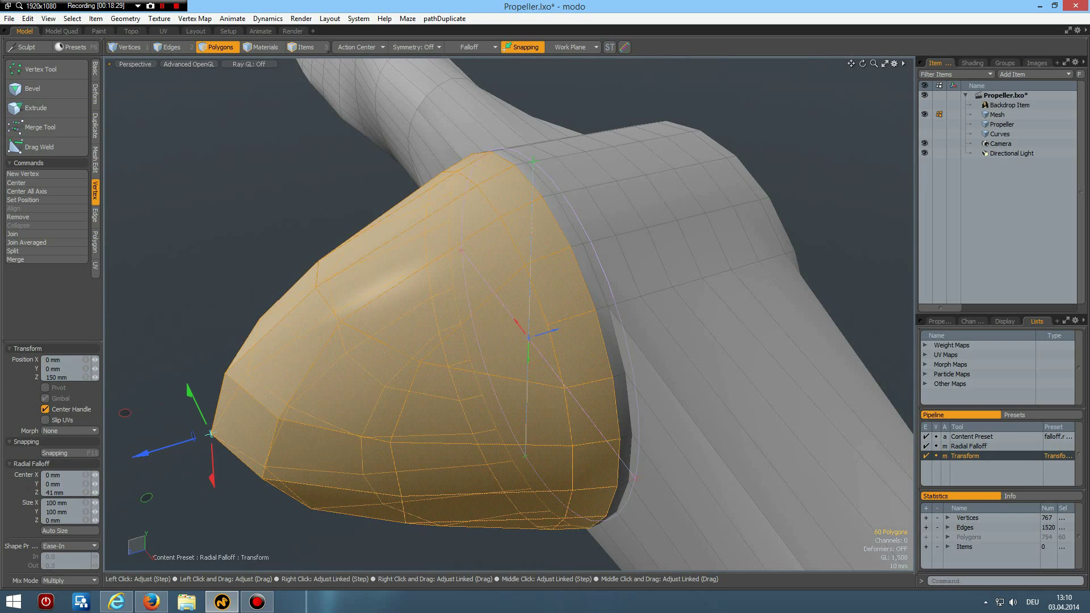
{"action": "scroll", "coordinate": [588, 369], "scroll_direction": "down", "scroll_amount": 5}
{"action": "key", "text": "space"}
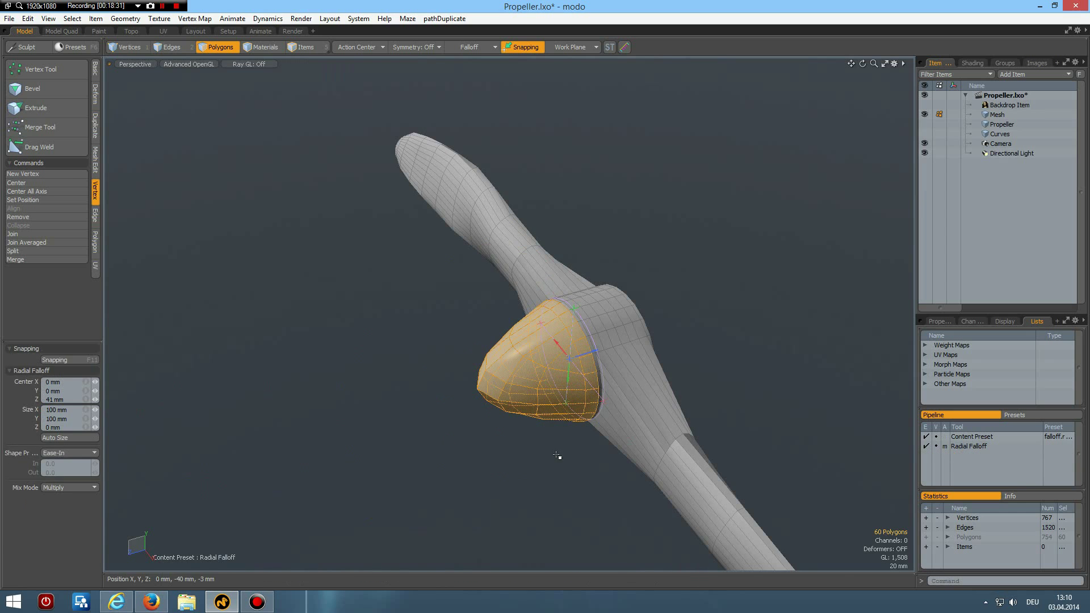
{"action": "key", "text": "space"}
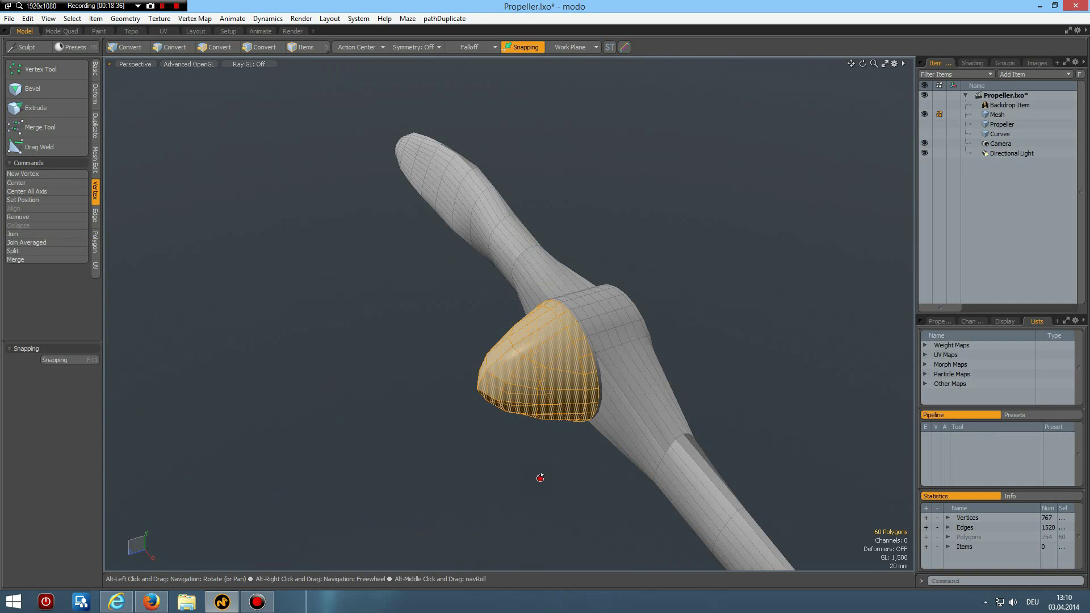
Check the spinner's shape from the front and side with subdivision smoothing temporarily switched on
{"action": "left_click_drag", "start_coordinate": [569, 454], "coordinate": [632, 334], "text": "alt"}
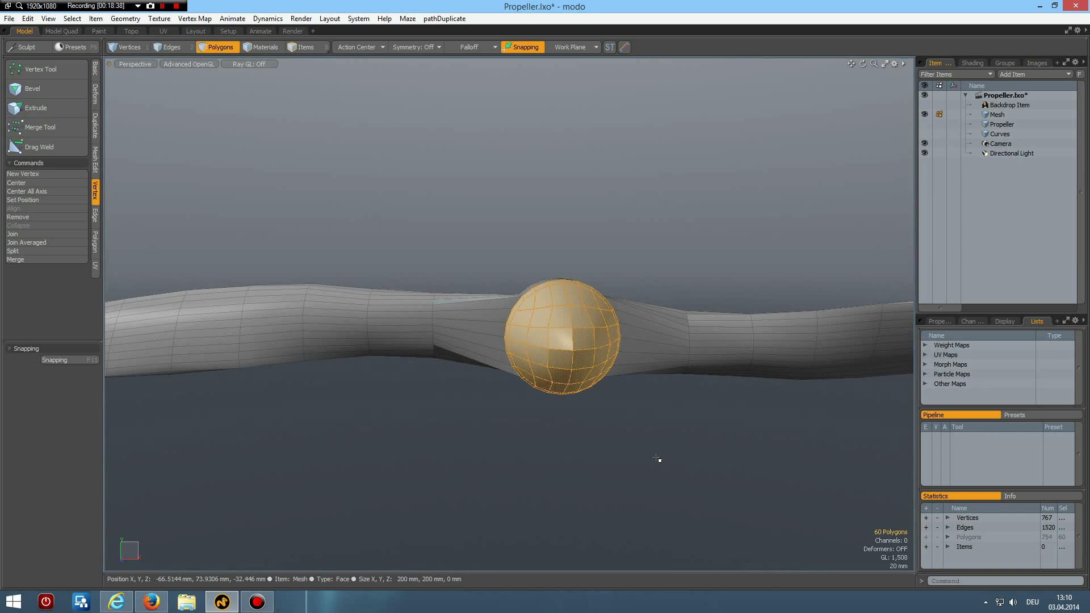
{"action": "left_click_drag", "start_coordinate": [666, 440], "coordinate": [504, 469], "text": "alt"}
{"action": "scroll", "coordinate": [545, 371], "scroll_direction": "up", "scroll_amount": 3}
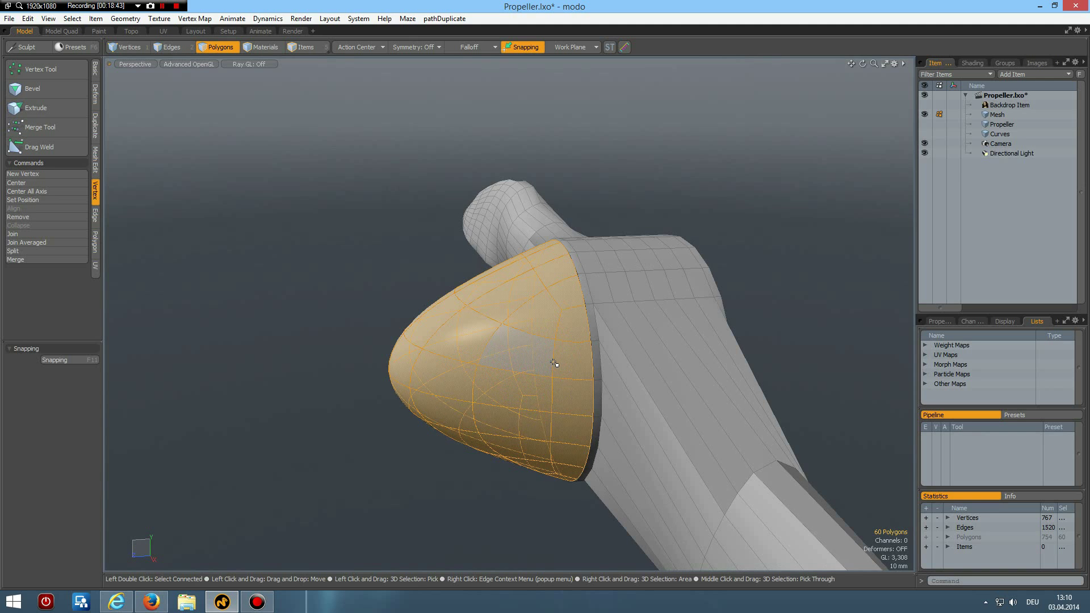
{"action": "key", "text": "Tab"}
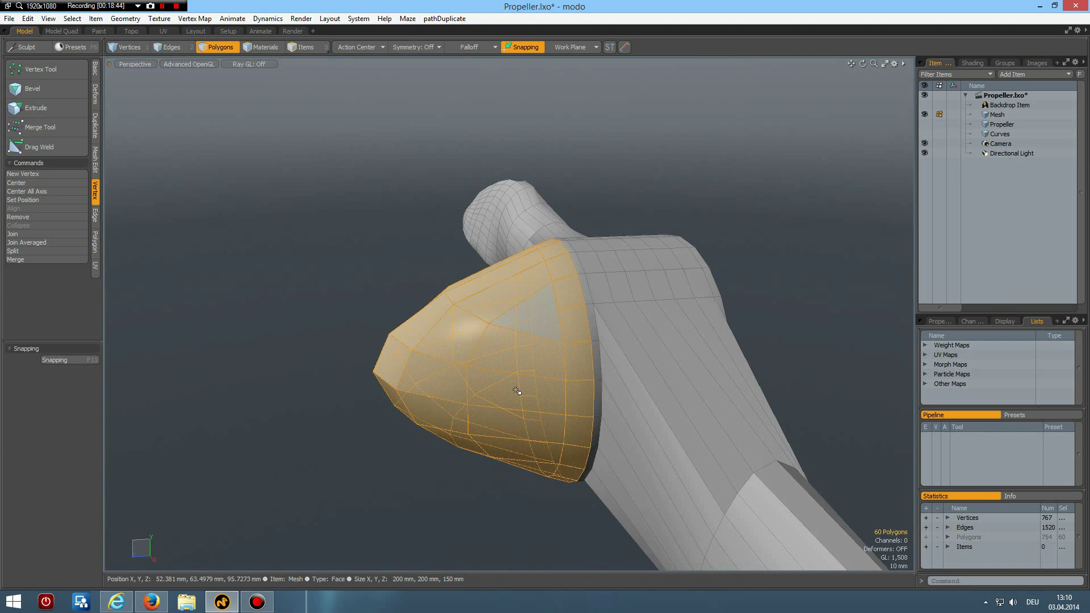
{"action": "left_click_drag", "start_coordinate": [500, 386], "coordinate": [589, 215], "text": "alt"}
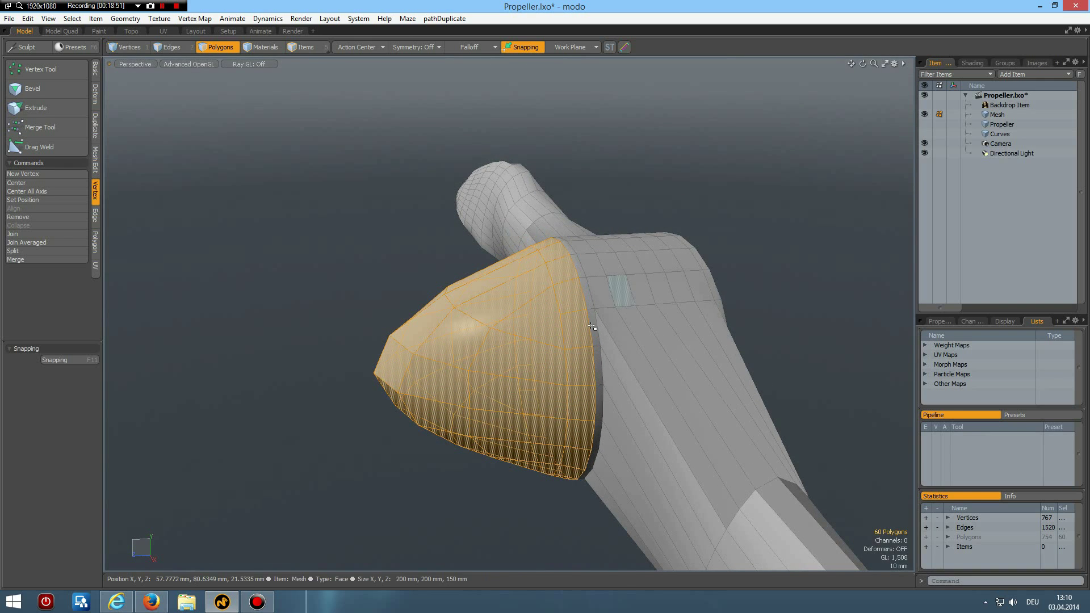
Bevel the edge loop around the spinner's base with a 1 mm inset
{"action": "scroll", "coordinate": [593, 327], "scroll_direction": "up", "scroll_amount": 2}
{"action": "key", "text": "Escape"}
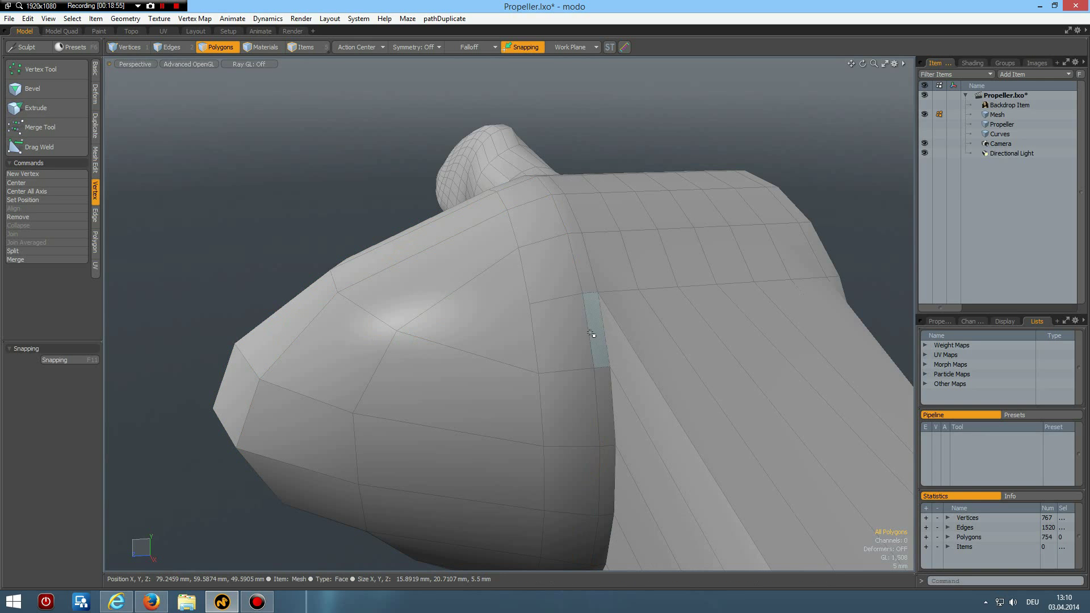
{"action": "key", "text": "2"}
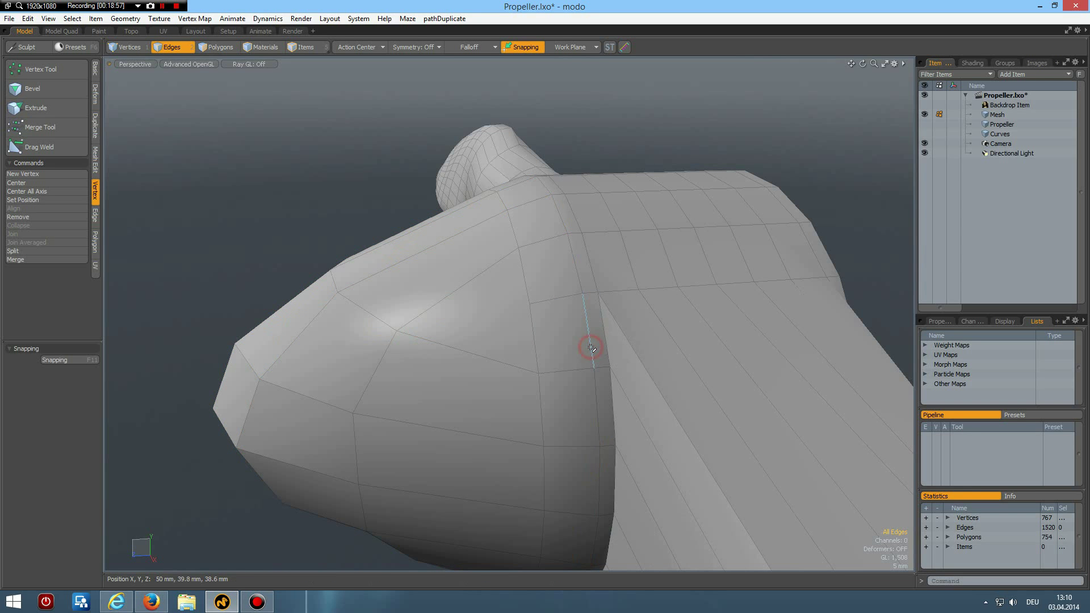
{"action": "double_click", "coordinate": [592, 347]}
{"action": "left_click_drag", "start_coordinate": [592, 347], "coordinate": [446, 341], "text": "alt"}
{"action": "scroll", "coordinate": [514, 369], "scroll_direction": "down", "scroll_amount": 4}
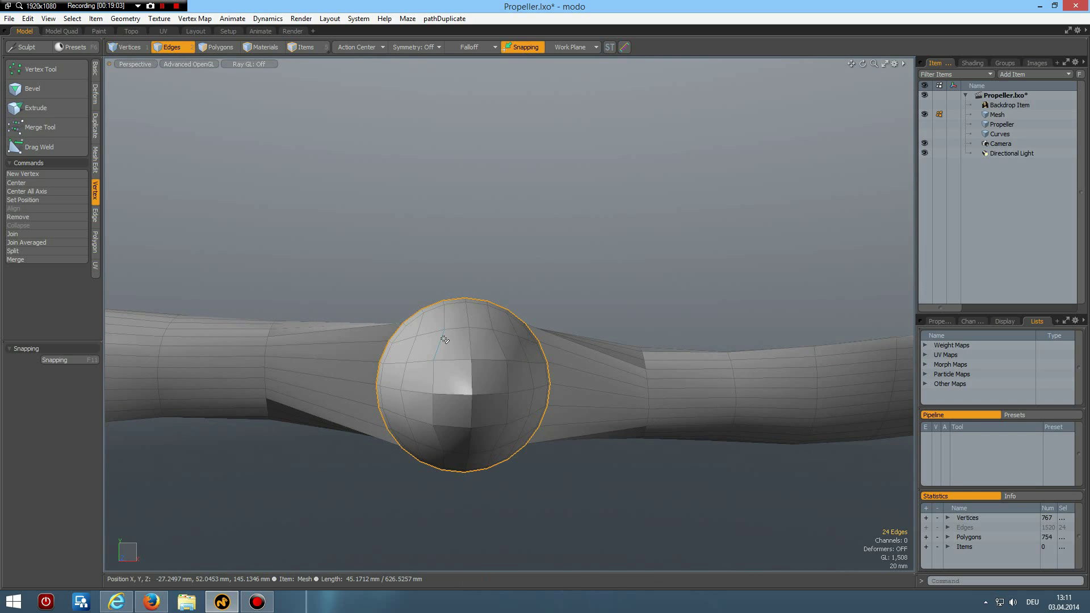
{"action": "key", "text": "b"}
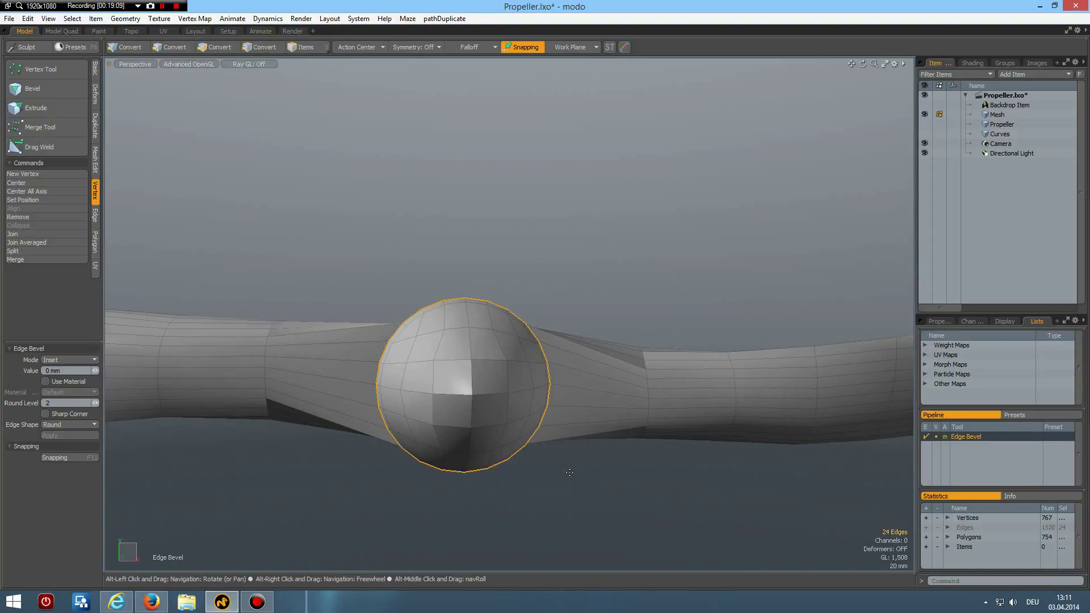
{"action": "left_click_drag", "start_coordinate": [574, 470], "coordinate": [516, 367]}
{"action": "double_click", "coordinate": [73, 370]}
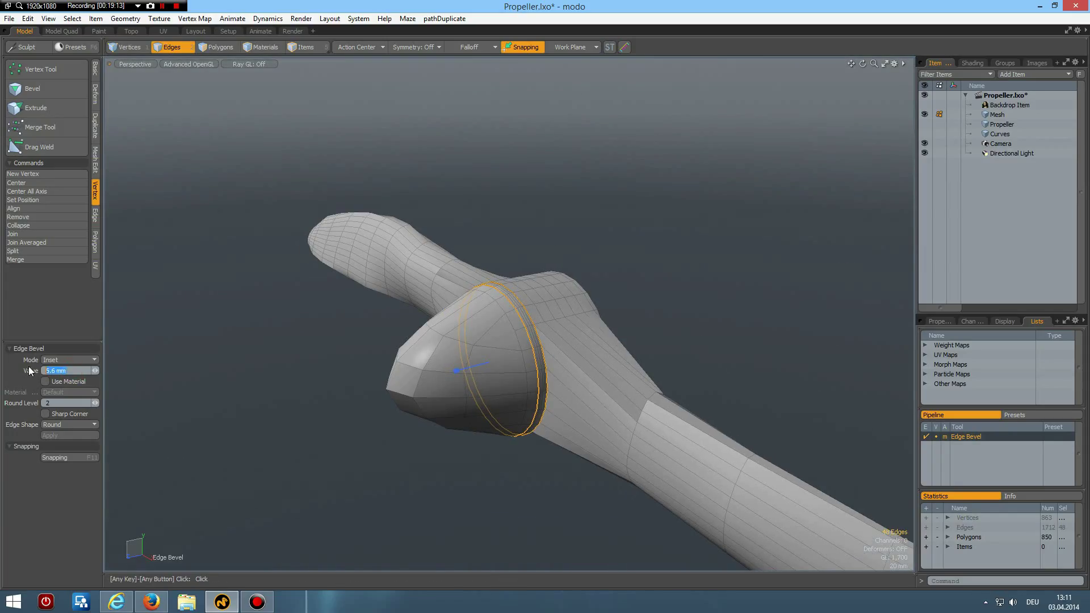
{"action": "type", "text": "1"}
{"action": "key", "text": "Return"}
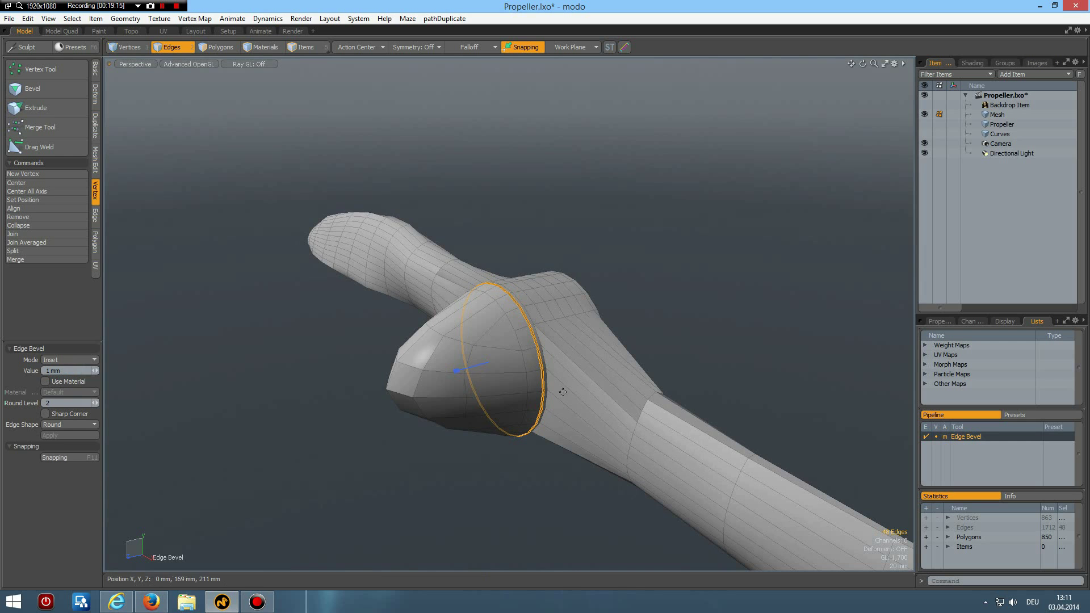
{"action": "scroll", "coordinate": [557, 375], "scroll_direction": "up", "scroll_amount": 6}
{"action": "key", "text": "space"}
Scale the middle edge loop of the bevel to 88% in X and Y to sink a groove behind the spinner
{"action": "scroll", "coordinate": [483, 357], "scroll_direction": "down", "scroll_amount": 5}
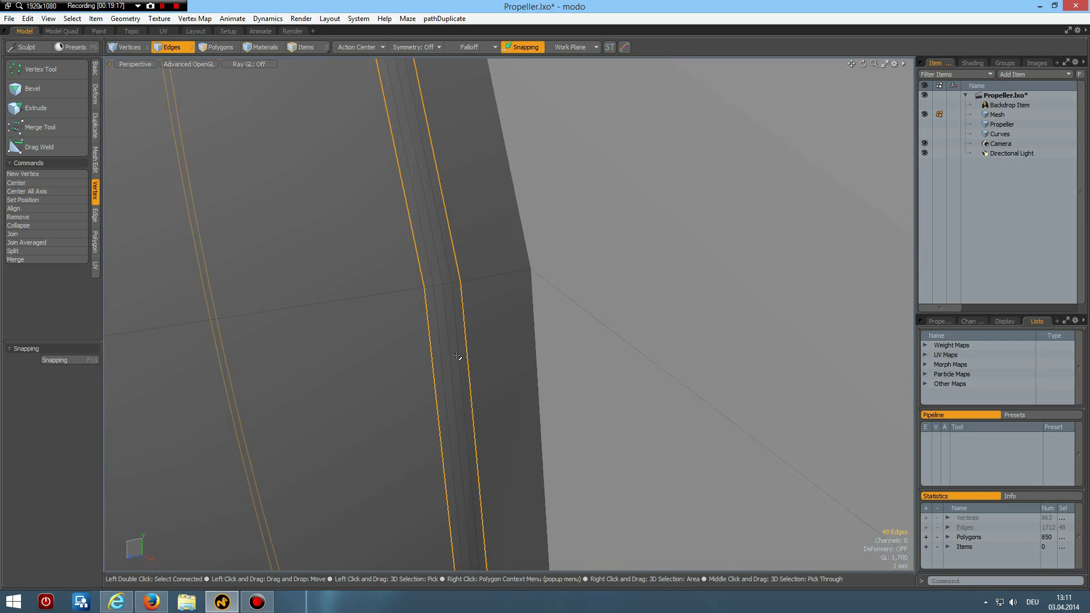
{"action": "double_click", "coordinate": [439, 366]}
{"action": "scroll", "coordinate": [440, 367], "scroll_direction": "down", "scroll_amount": 5}
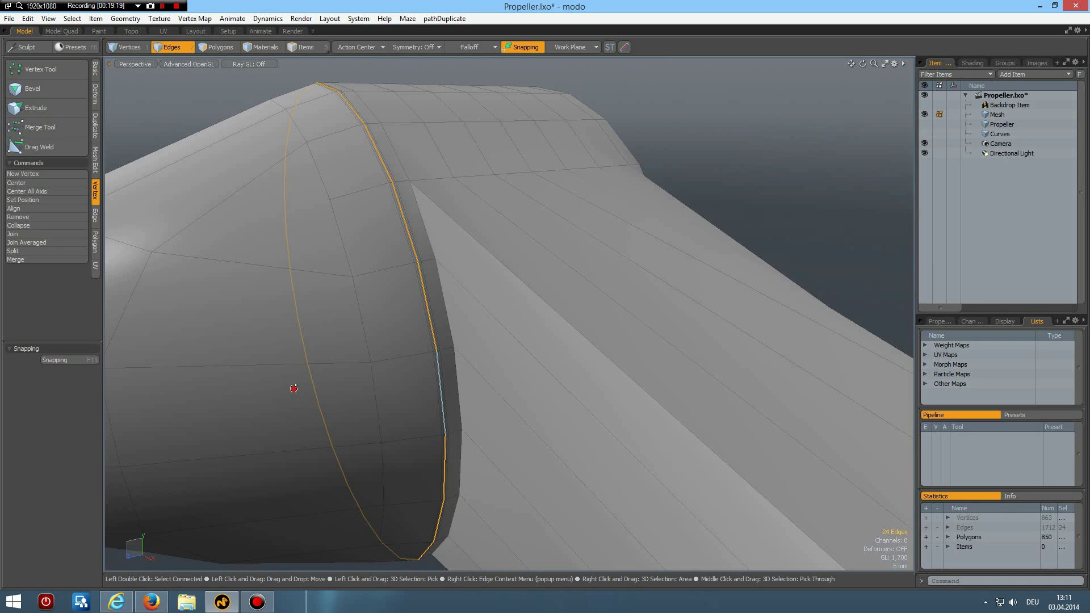
{"action": "left_click_drag", "start_coordinate": [428, 384], "coordinate": [438, 392], "text": "alt"}
{"action": "scroll", "coordinate": [420, 401], "scroll_direction": "down", "scroll_amount": 5}
{"action": "left_click_drag", "start_coordinate": [370, 405], "coordinate": [414, 366], "text": "alt"}
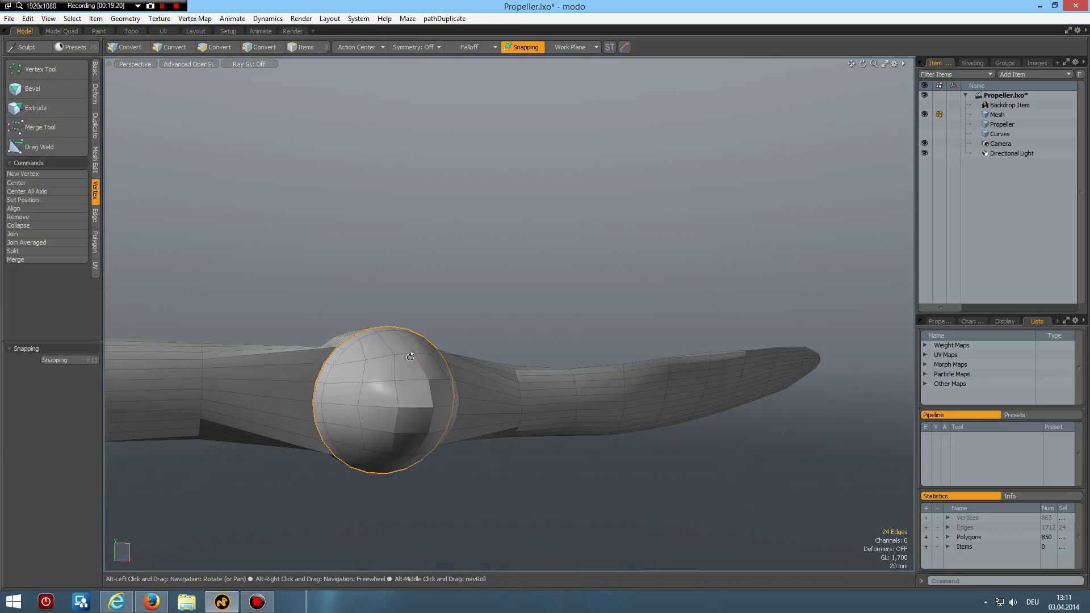
{"action": "key", "text": "y"}
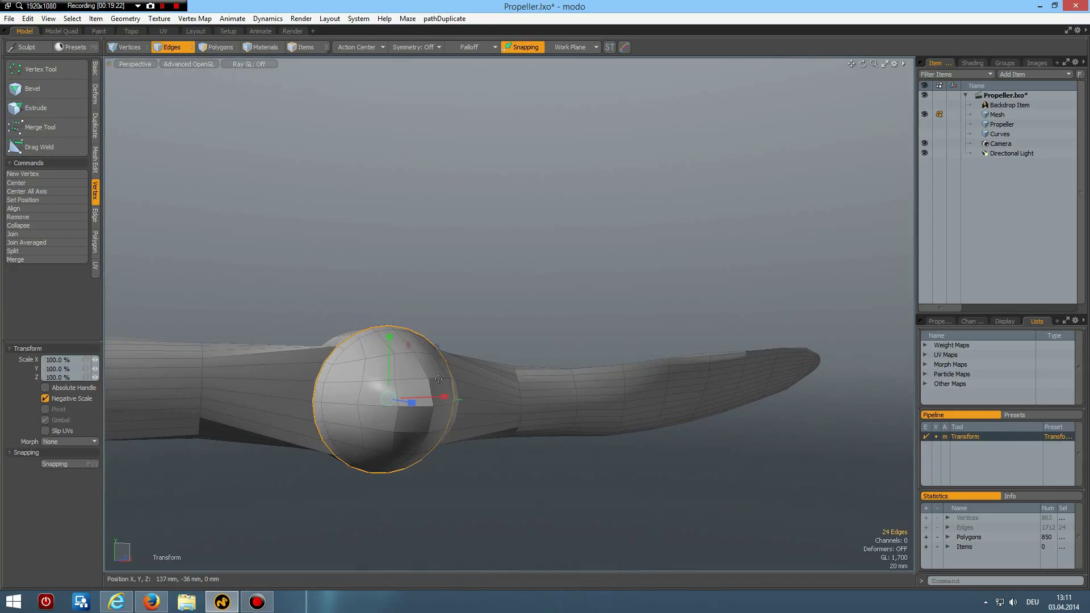
{"action": "left_click", "coordinate": [436, 347]}
{"action": "left_click_drag", "start_coordinate": [436, 347], "coordinate": [429, 353]}
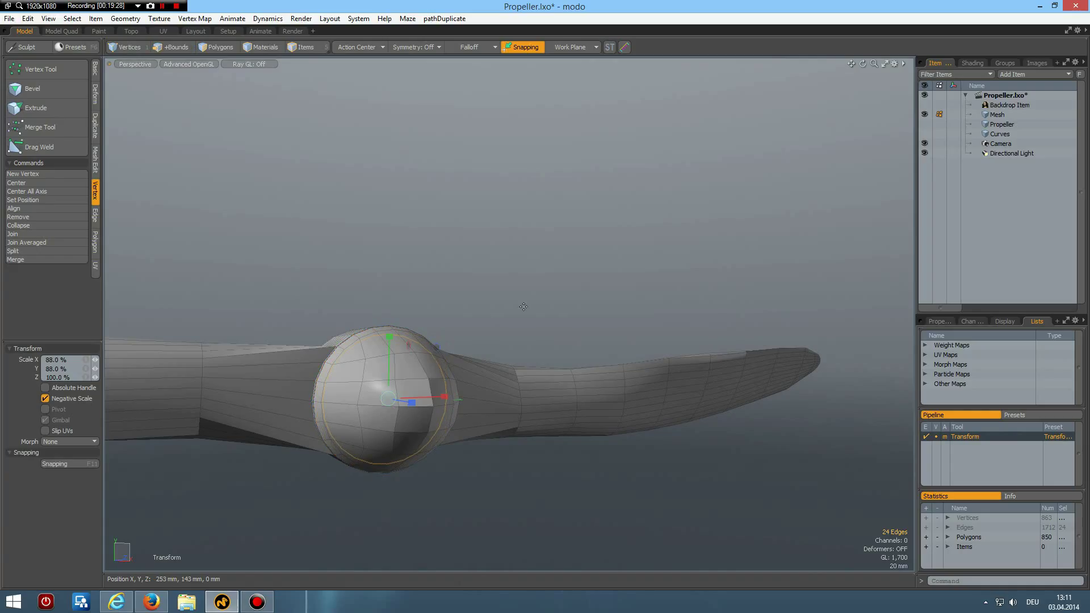
{"action": "left_click", "coordinate": [524, 307], "text": "shift"}
Convert the groove's edge loop to its adjacent polygons and assign them a new material named Seam
{"action": "key", "text": "alt+3"}
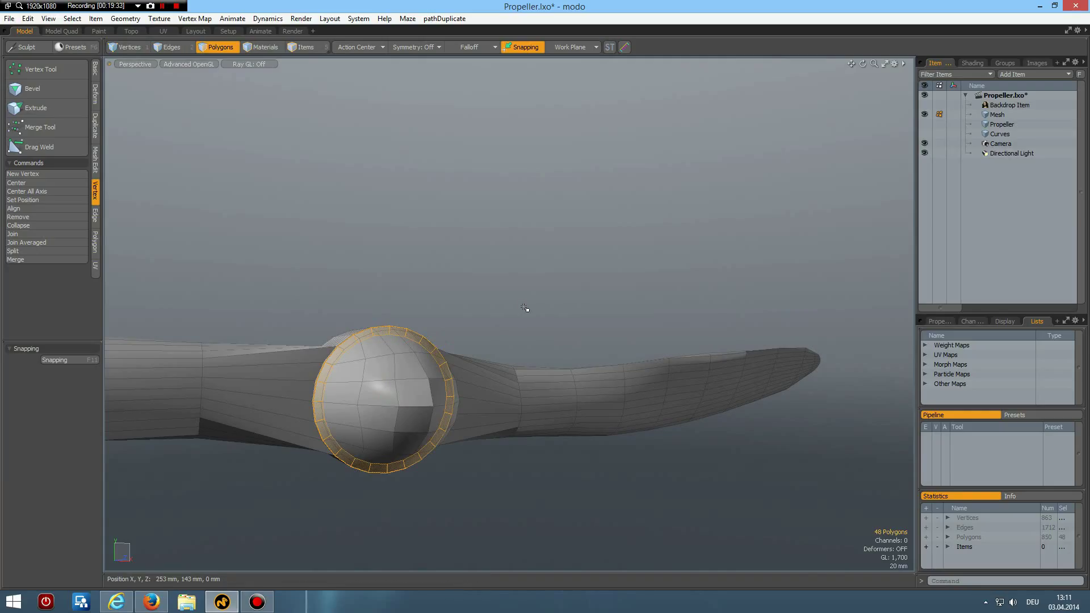
{"action": "key", "text": "m"}
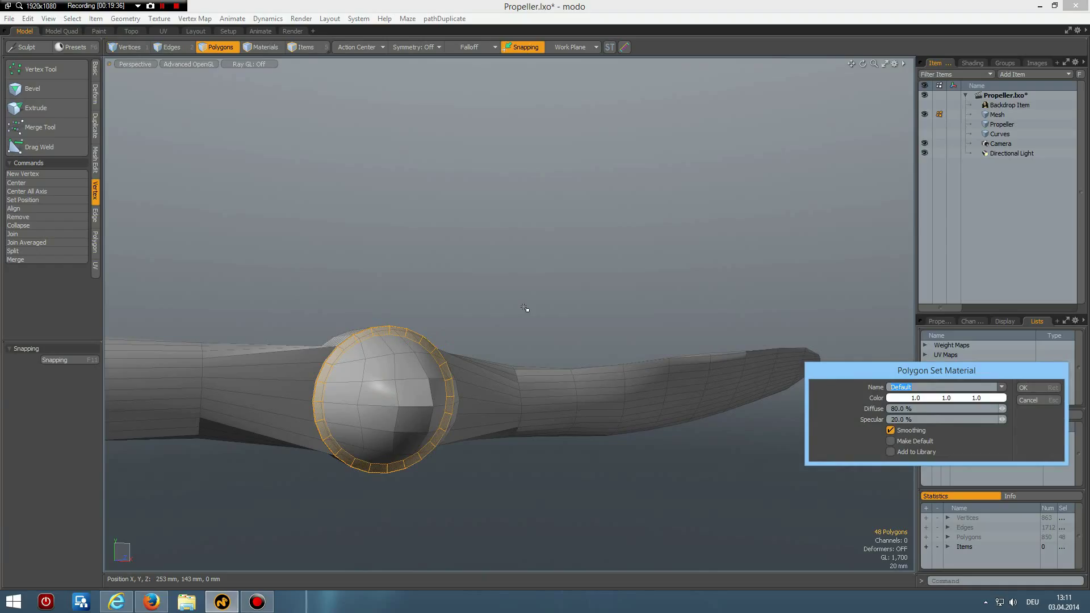
{"action": "type", "text": "Seam"}
{"action": "key", "text": "Return"}
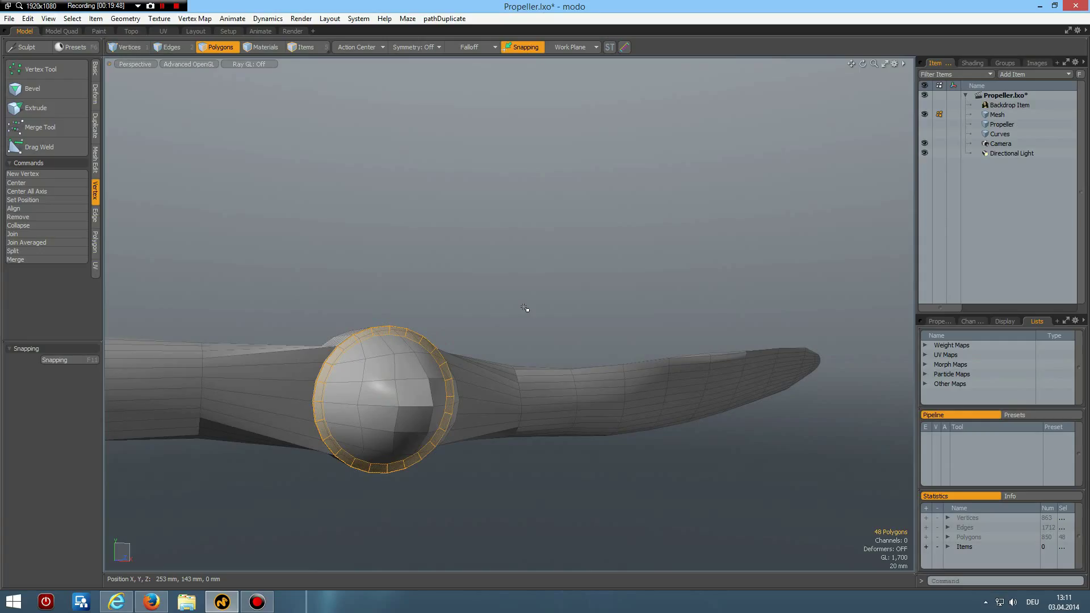
Hide the groove polygons and assign a material named Propeller to all remaining polygons
{"action": "key", "text": "Delete"}
{"action": "type", "text": "m"}
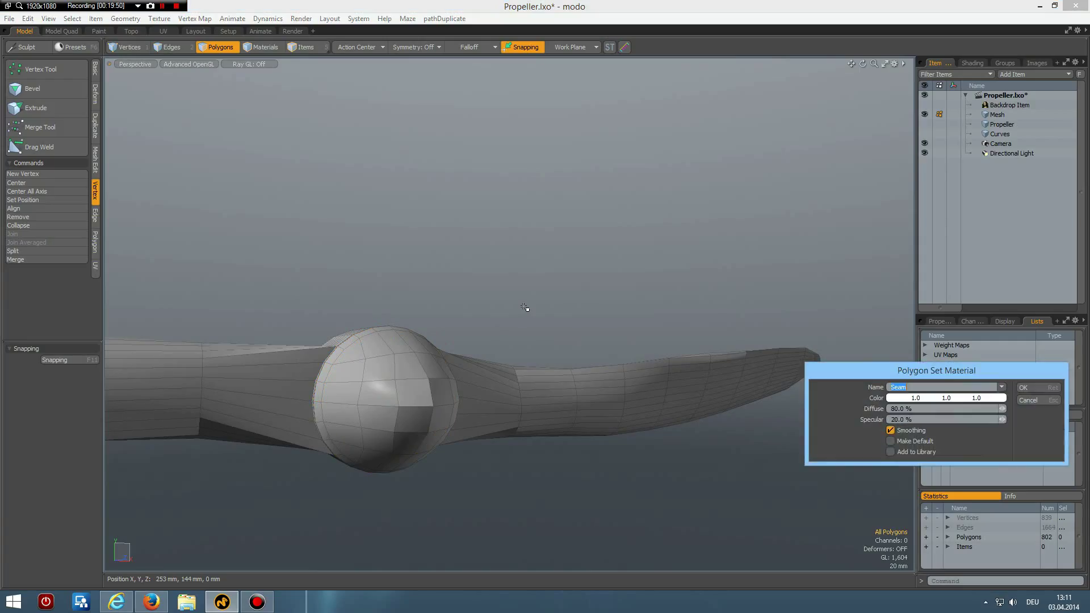
{"action": "type", "text": "Propeller"}
{"action": "key", "text": "Return"}
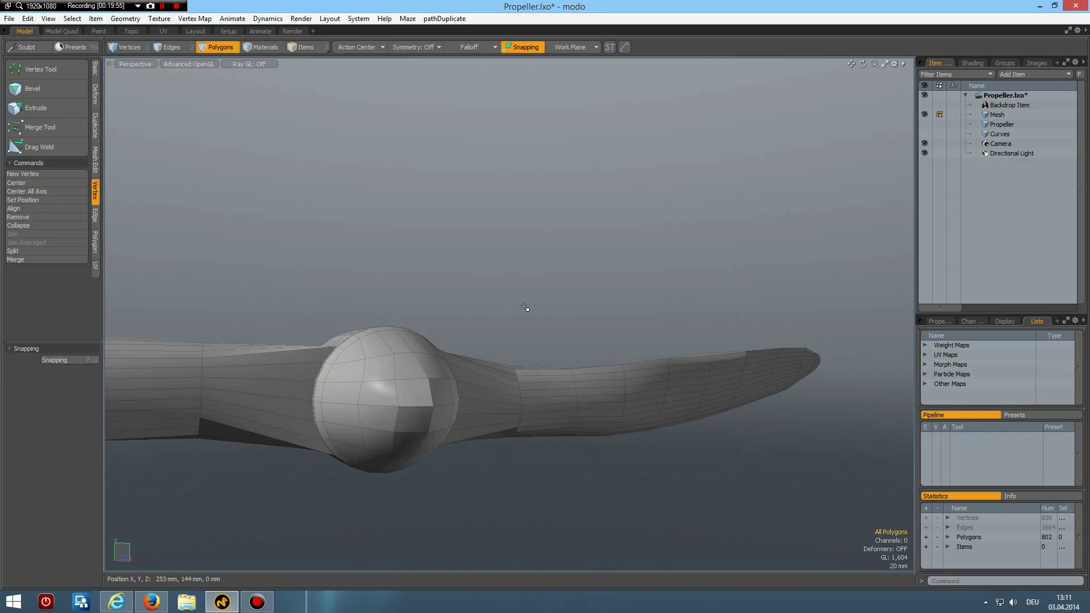
Unhide the groove polygons, turn the whole propeller into a subdivision surface and inspect its smoothed shape
{"action": "left_click_drag", "start_coordinate": [377, 180], "coordinate": [568, 274], "text": "alt"}
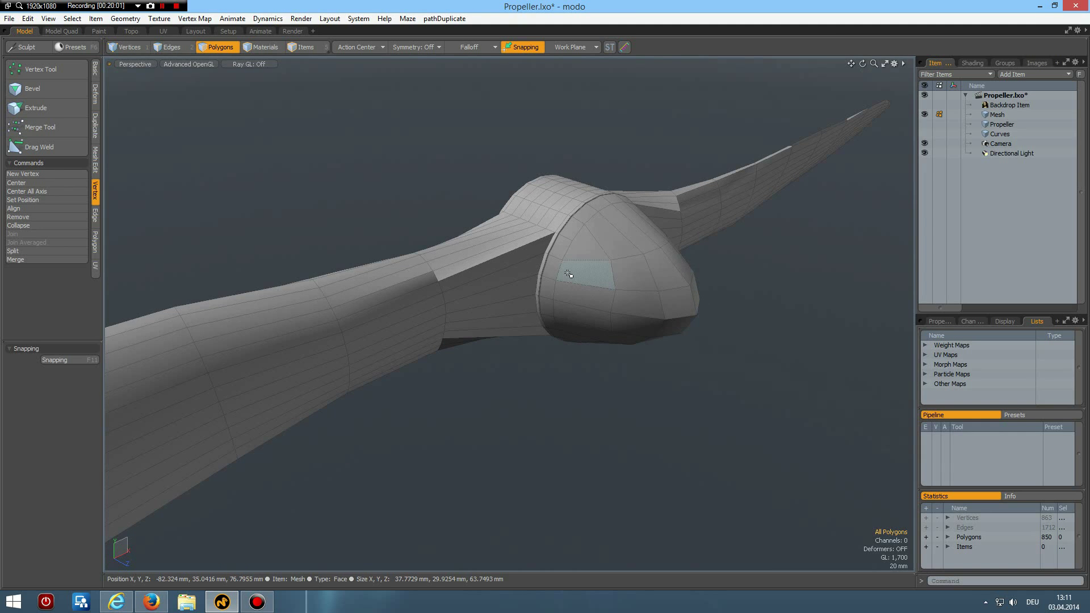
{"action": "key", "text": "Tab"}
{"action": "left_click_drag", "start_coordinate": [500, 254], "coordinate": [565, 248]}
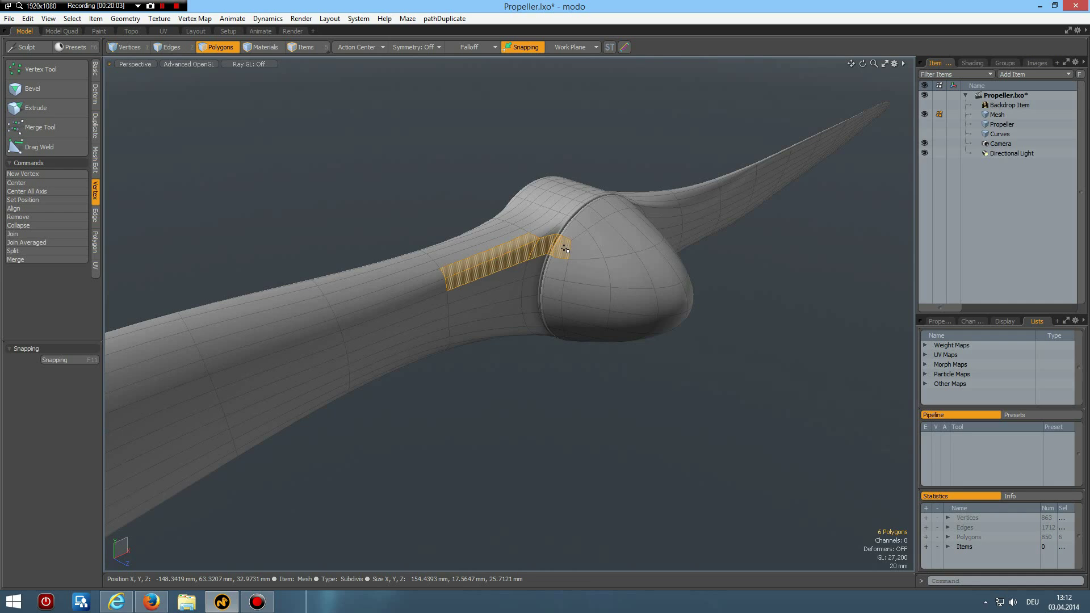
{"action": "left_click", "coordinate": [474, 357]}
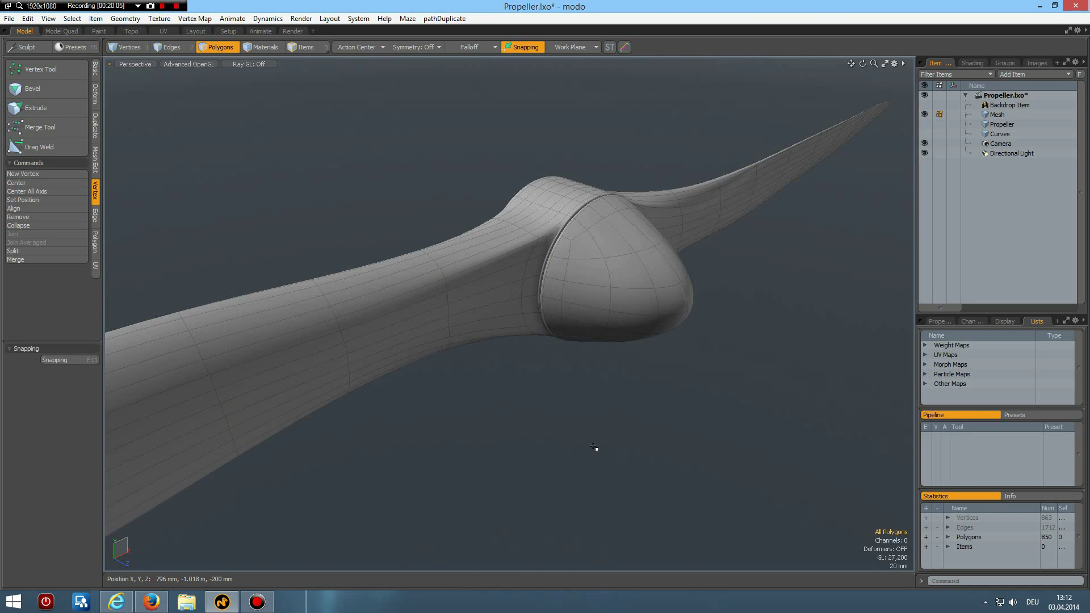
{"action": "mouse_move", "coordinate": [574, 365]}
{"action": "left_mouse_down", "text": "alt"}
{"action": "mouse_move", "coordinate": [663, 336]}
{"action": "mouse_move", "coordinate": [606, 324]}
{"action": "mouse_move", "coordinate": [557, 367]}
{"action": "mouse_move", "coordinate": [572, 346]}
{"action": "left_mouse_up", "text": "alt"}
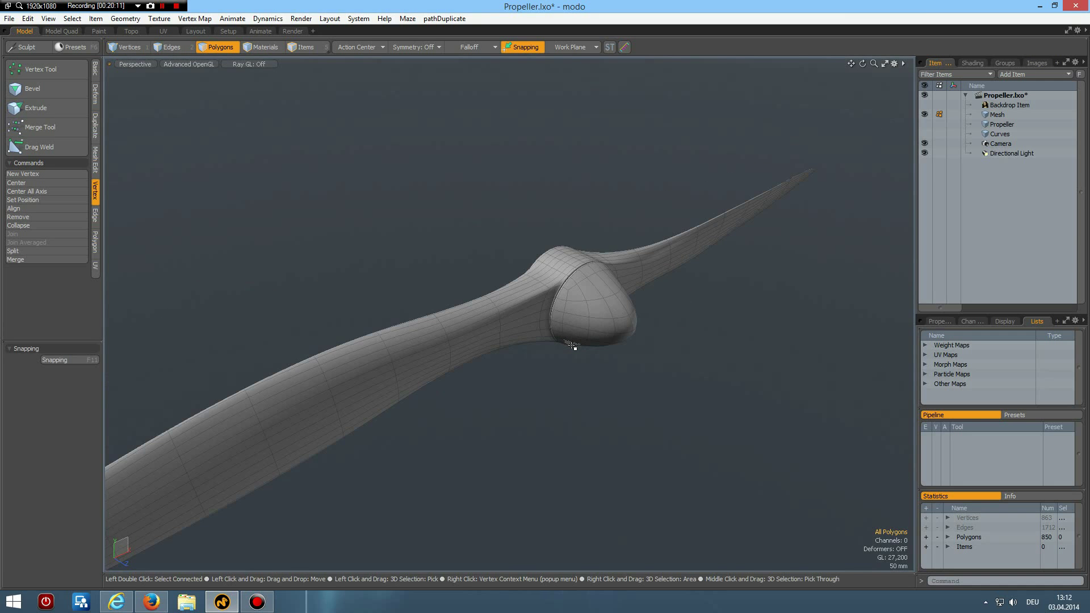
{"action": "left_click_drag", "start_coordinate": [549, 395], "coordinate": [591, 377], "text": "alt"}
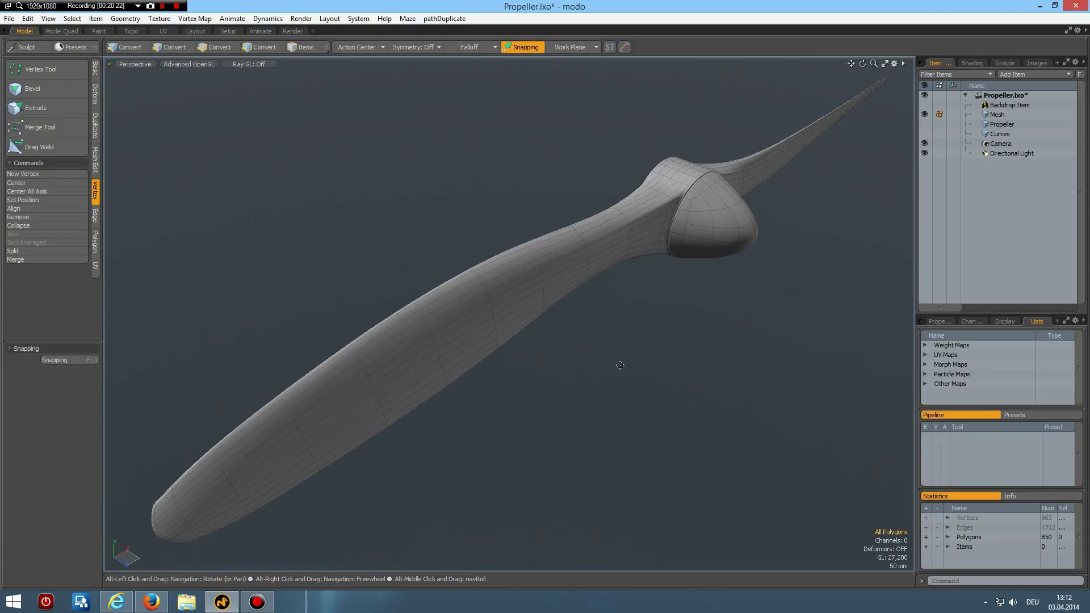
{"action": "left_click_drag", "start_coordinate": [617, 365], "coordinate": [608, 371], "text": "alt"}
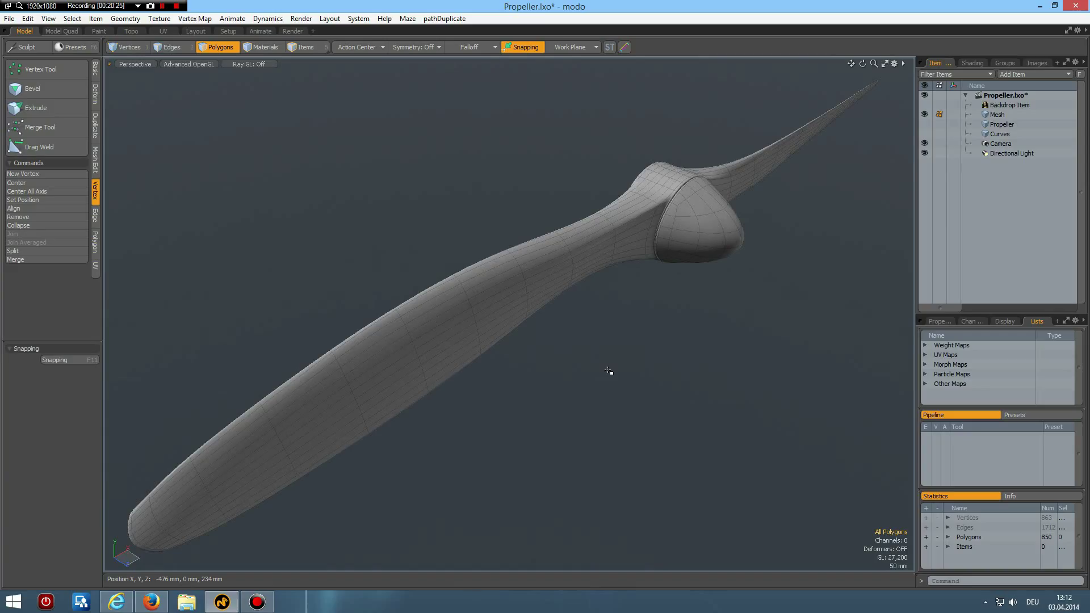